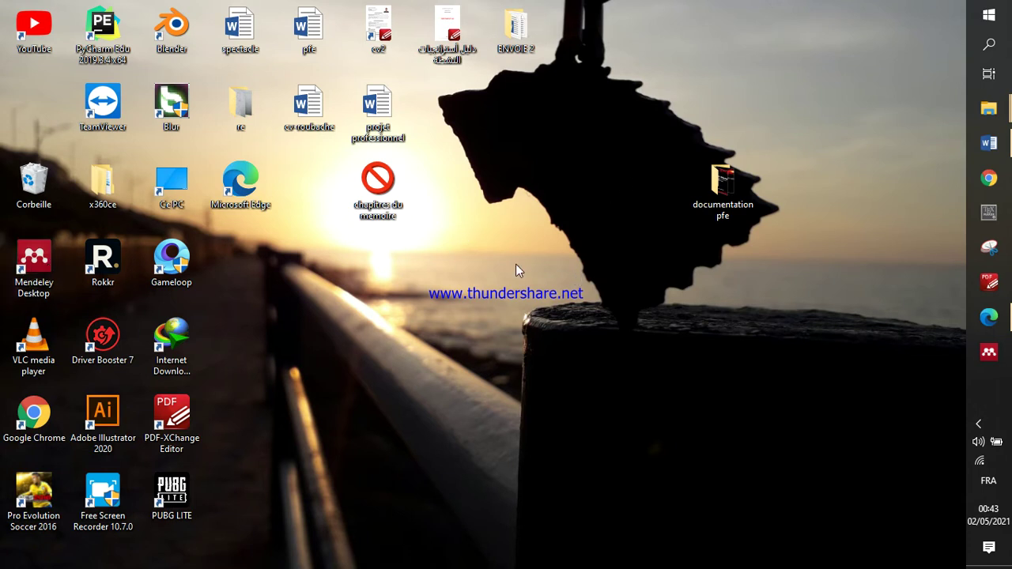
Open Microsoft Edge and search the web for "mendeley download"
click(989, 320)
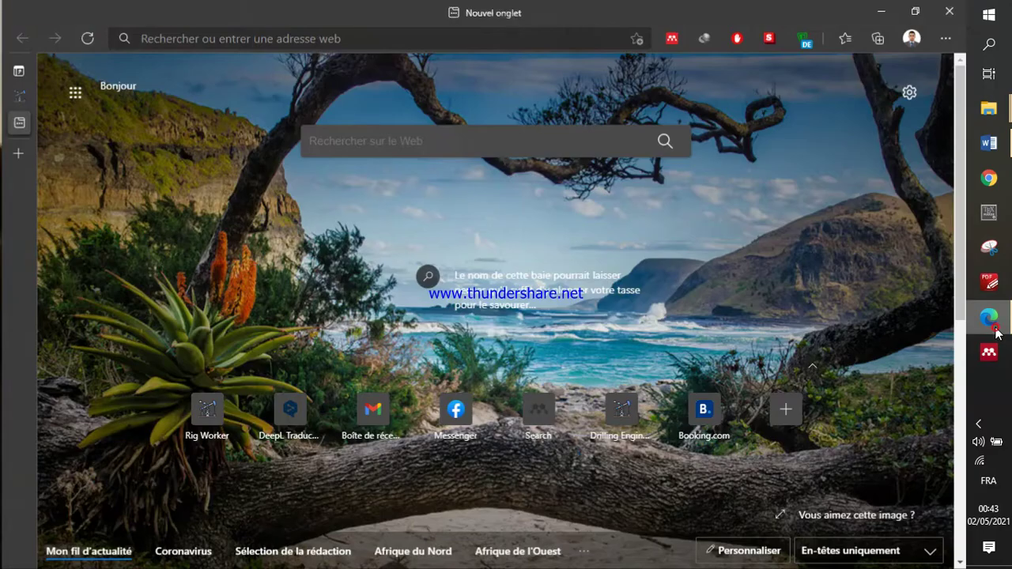
click(489, 141)
text(mendeley)
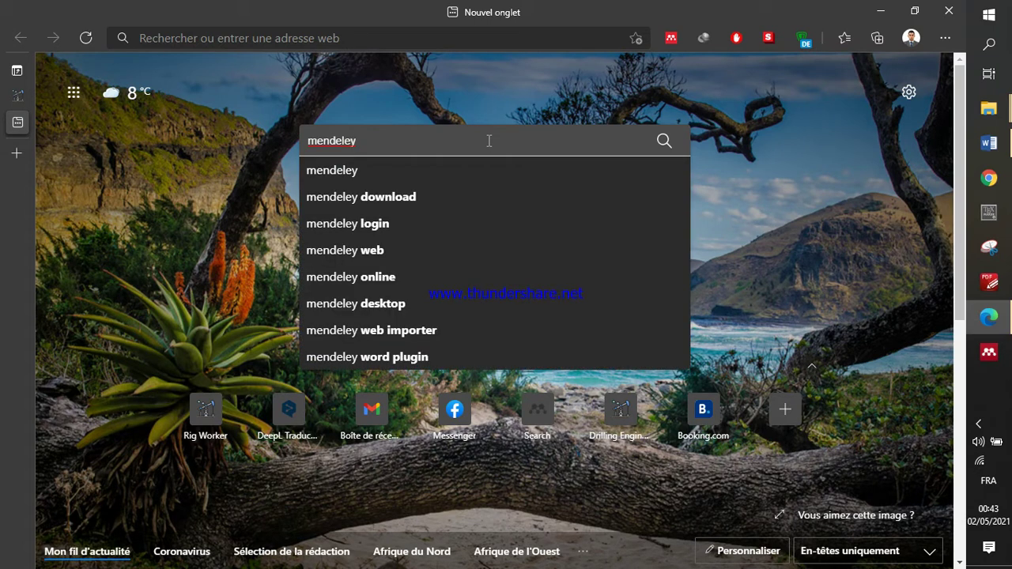
key(Down)
key(Down)
key(Return)
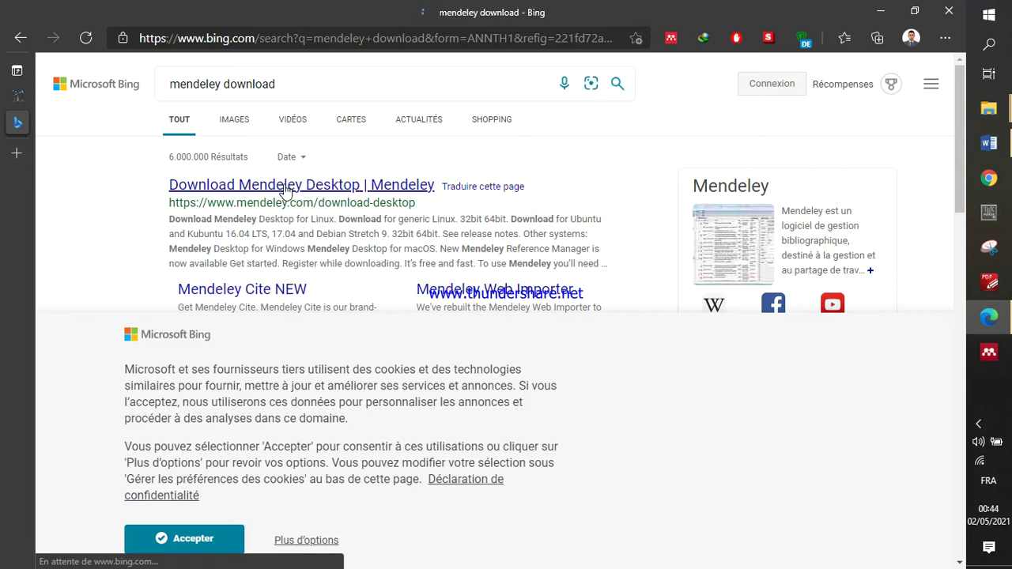
Open the Download Mendeley Desktop result, request the Windows version, and minimize the browser
click(284, 186)
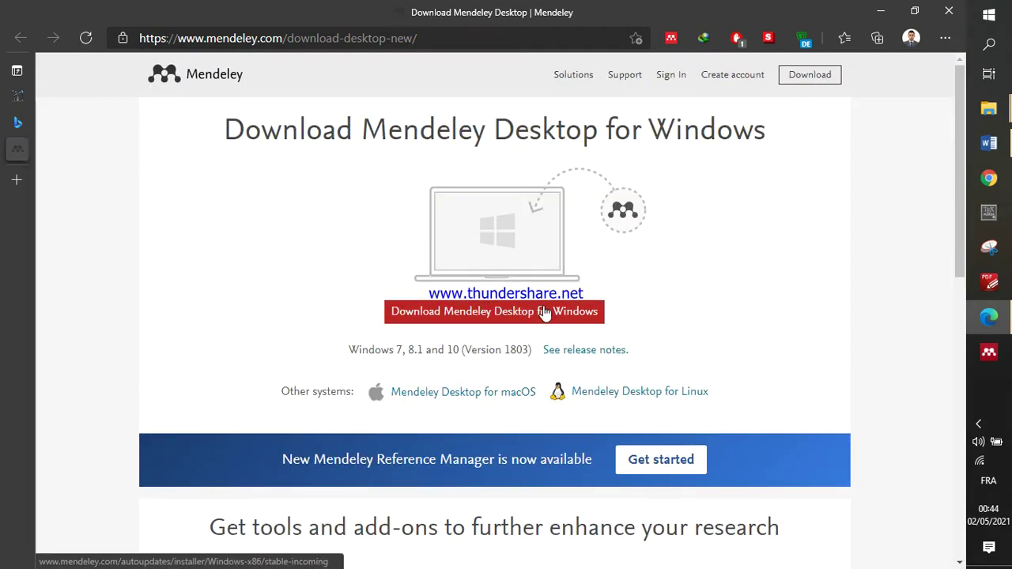
click(473, 320)
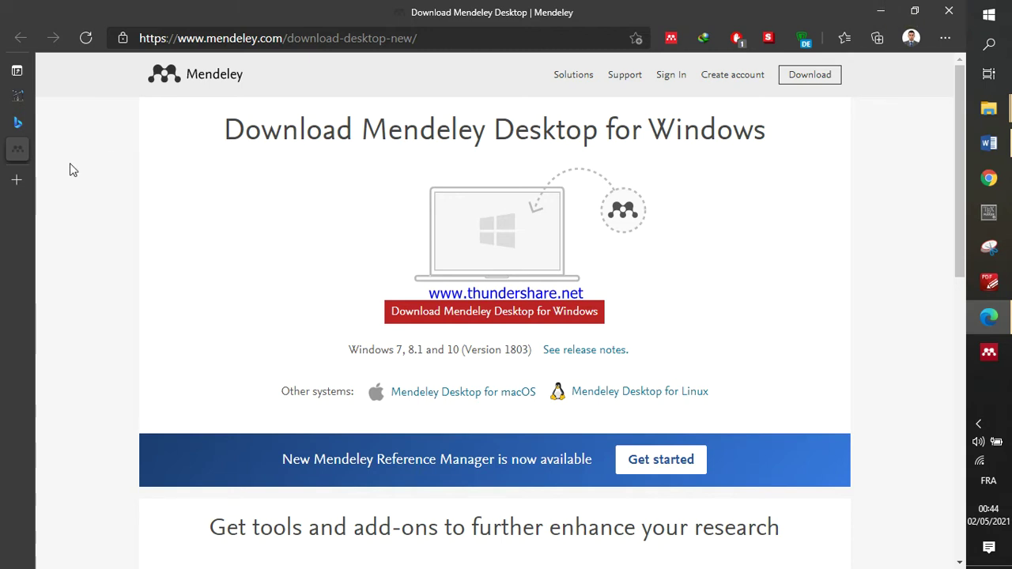
click(883, 9)
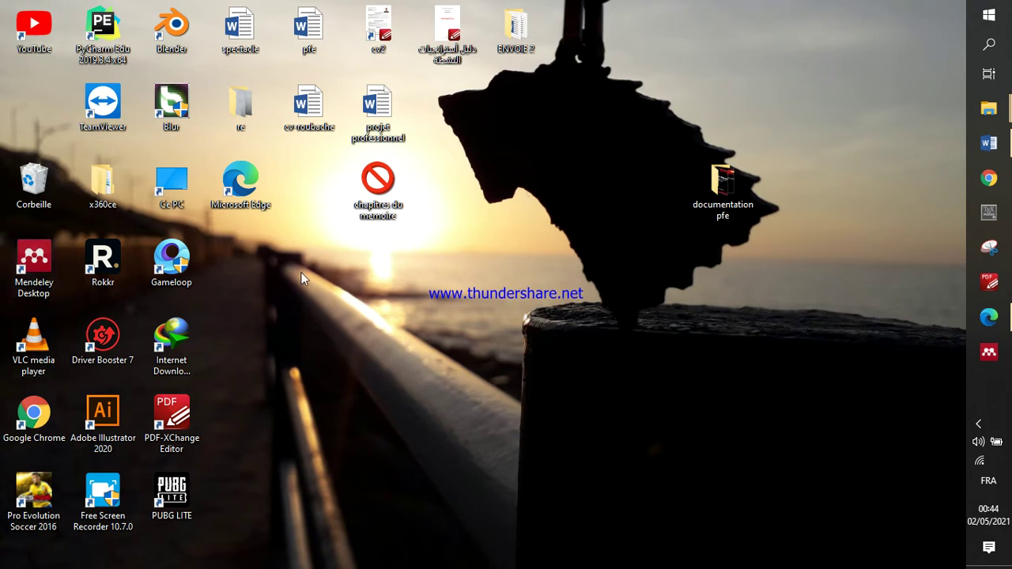
Launch Mendeley Desktop in a maximized window and hide the document details pane
click(987, 354)
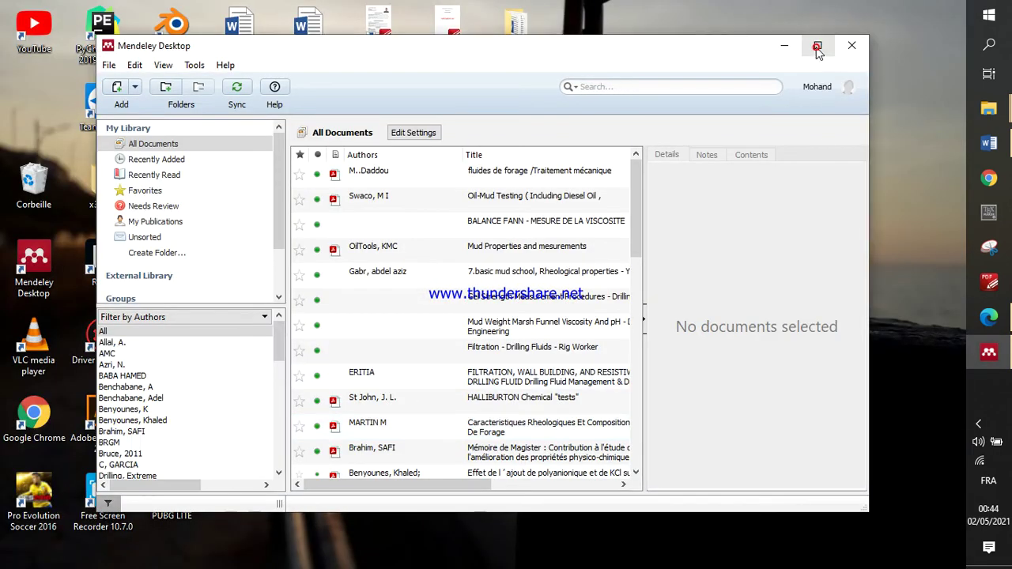
click(817, 46)
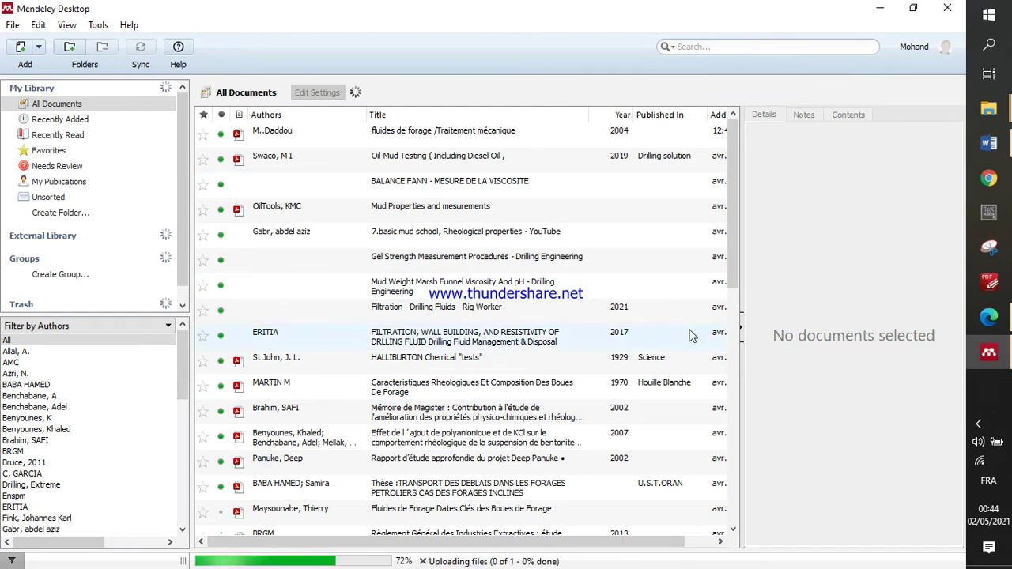
click(741, 325)
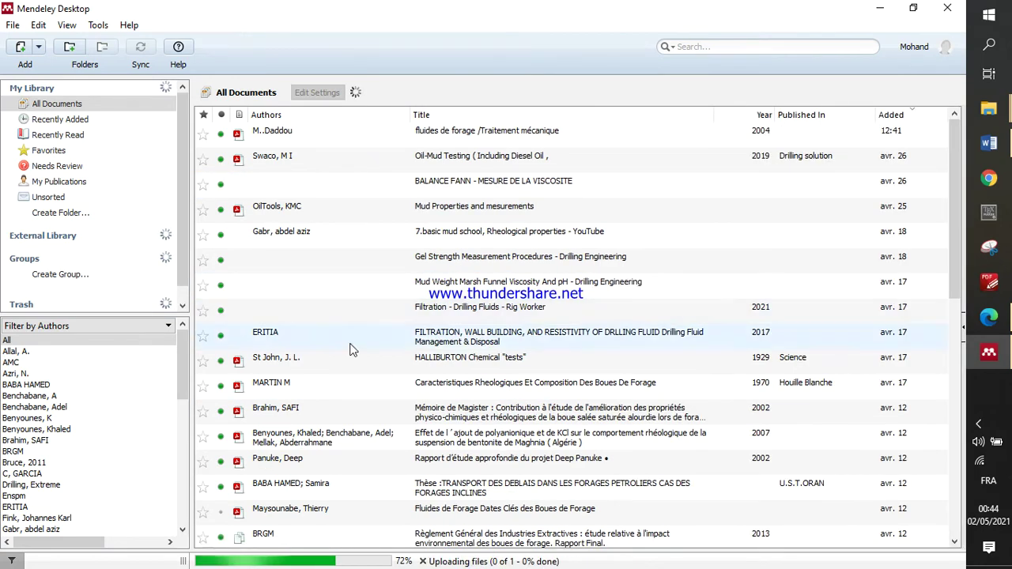
Look through the full All Documents list of the library, from the newest entries to the oldest
scroll(445, 245, down, 10)
scroll(476, 316, up, 12)
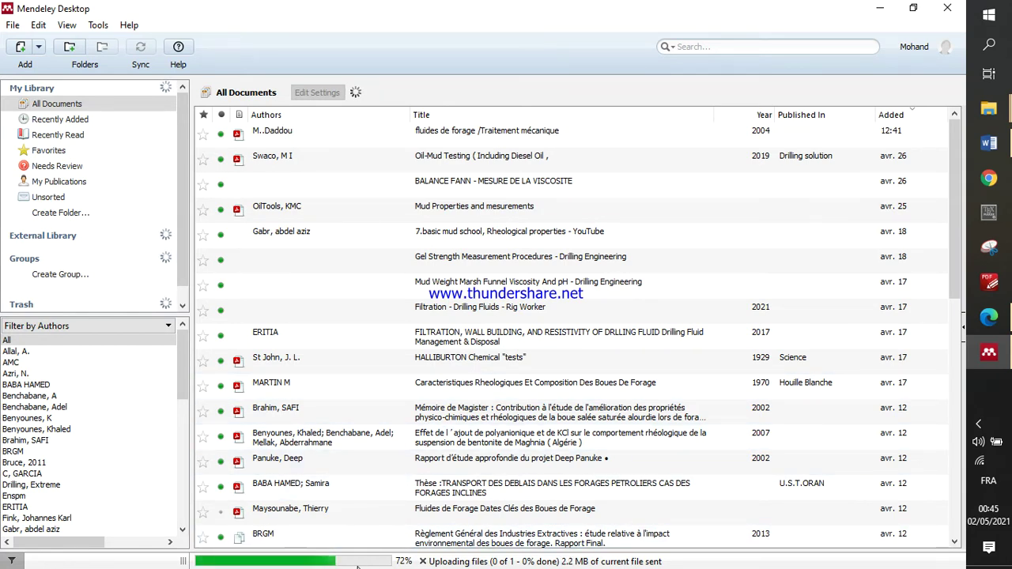
scroll(490, 208, down, 7)
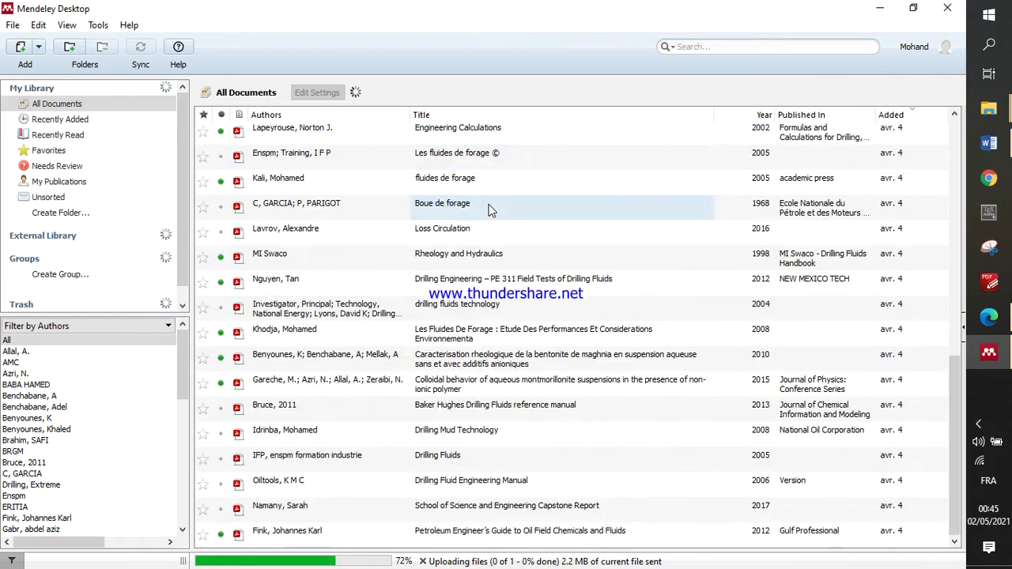
scroll(490, 208, up, 6)
scroll(490, 208, up, 2)
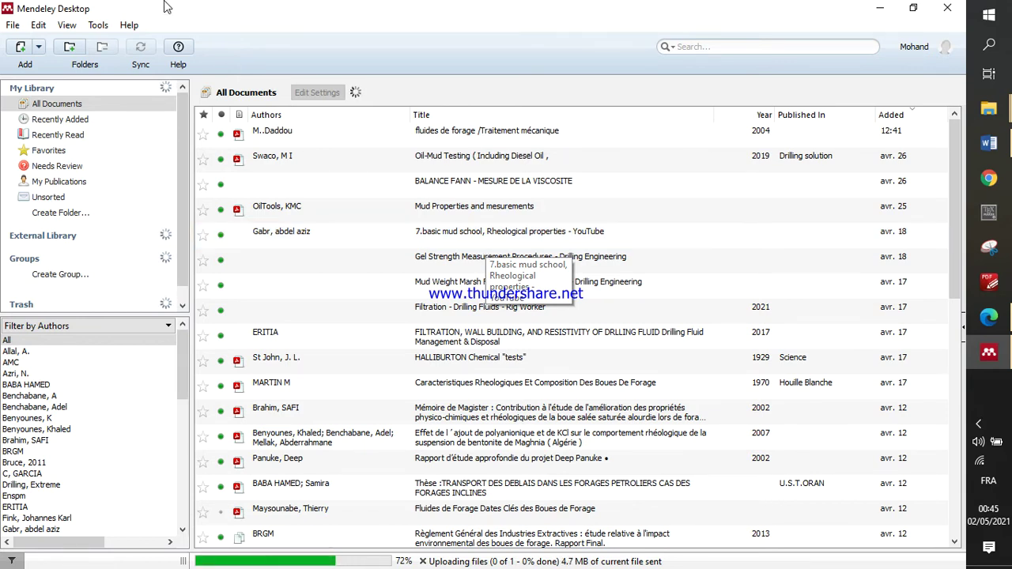
Switch to Microsoft Edge and sign in to the Mendeley Web Importer extension
click(98, 25)
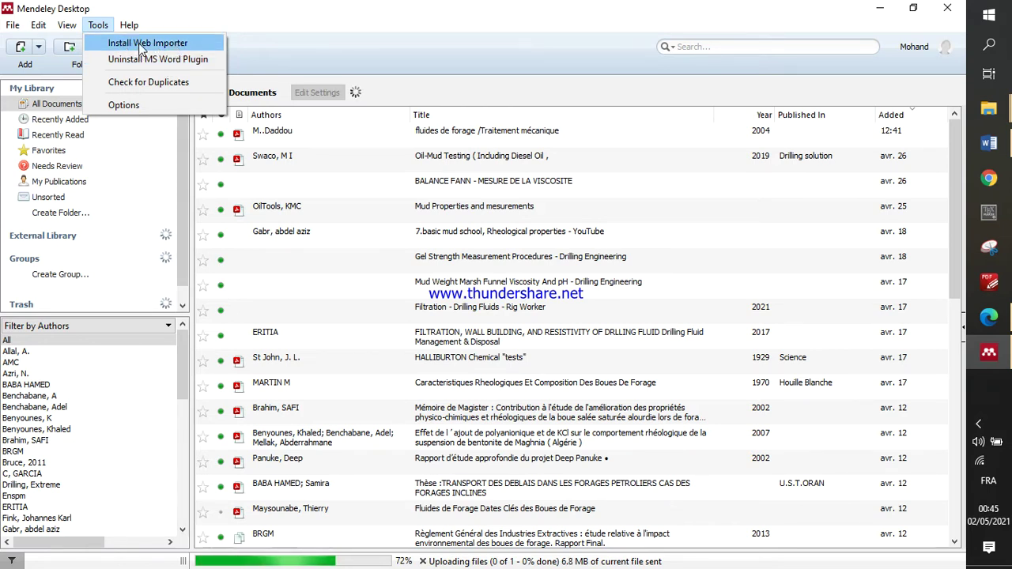
click(988, 317)
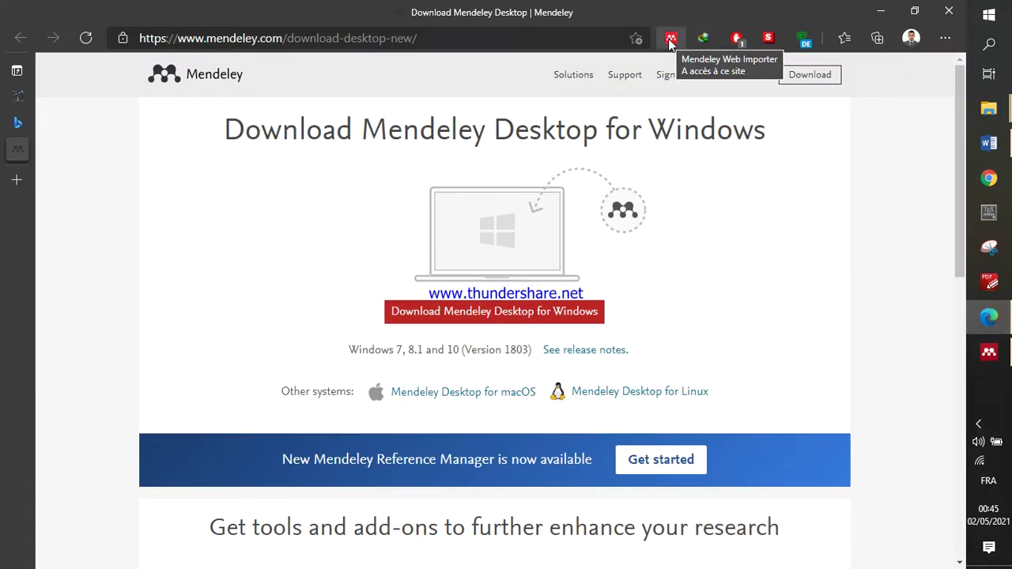
click(671, 40)
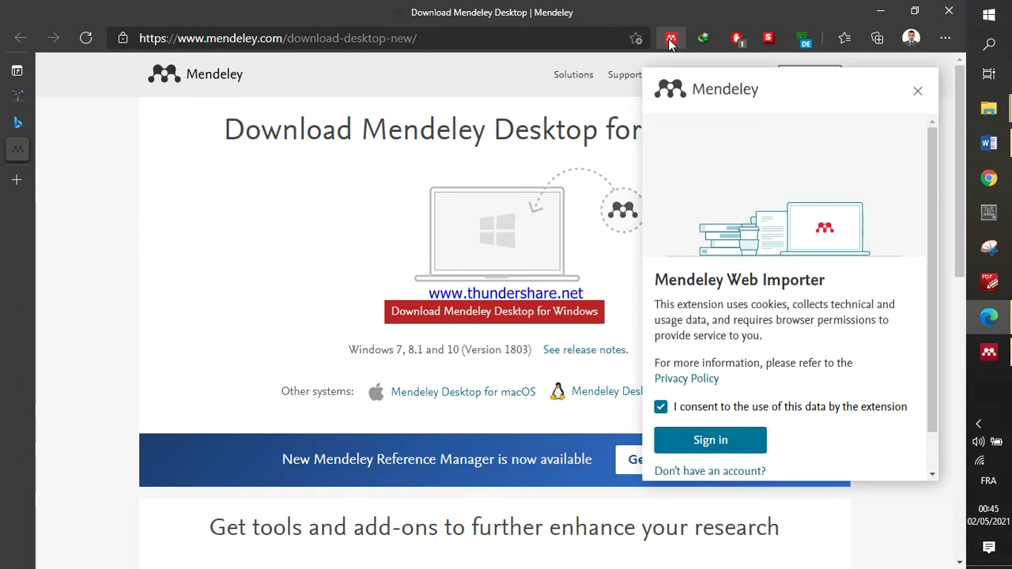
click(711, 445)
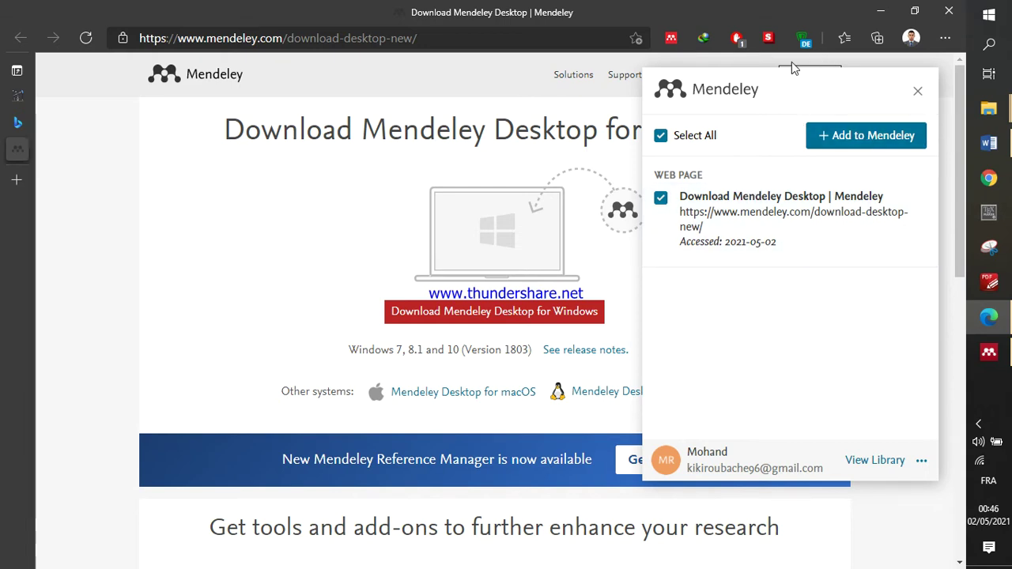
click(670, 39)
Add the Rig Worker "Drilling Fluid Handbook" web page to Mendeley as a reference with the Web Importer
click(20, 98)
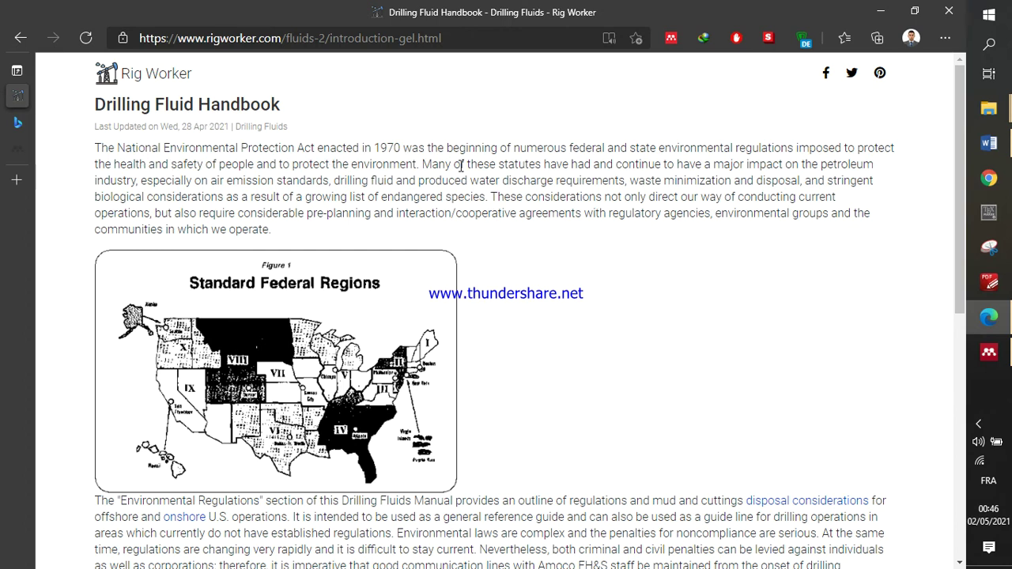
click(672, 39)
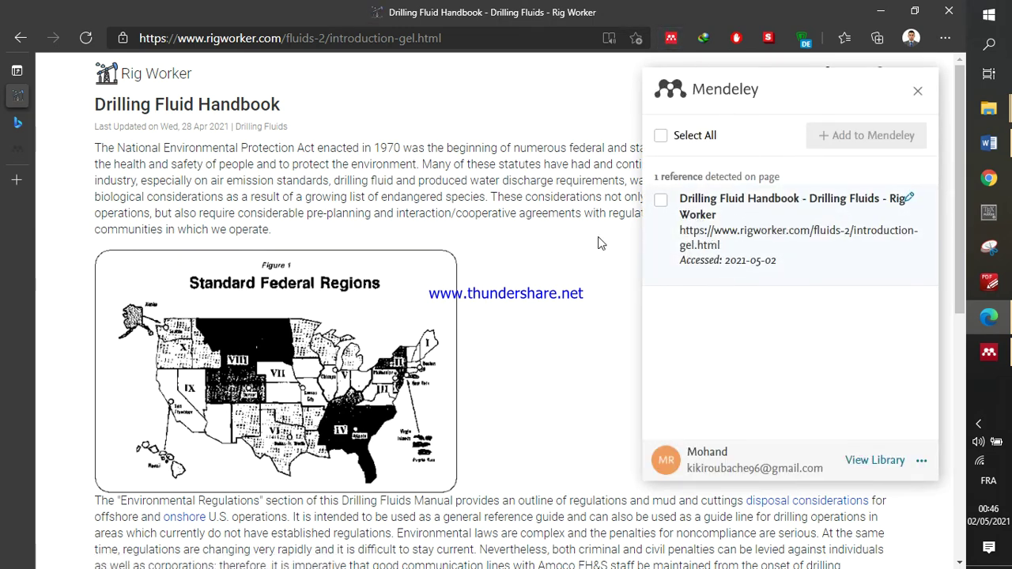
scroll(291, 345, down, 3)
scroll(339, 260, down, 3)
scroll(339, 259, up, 6)
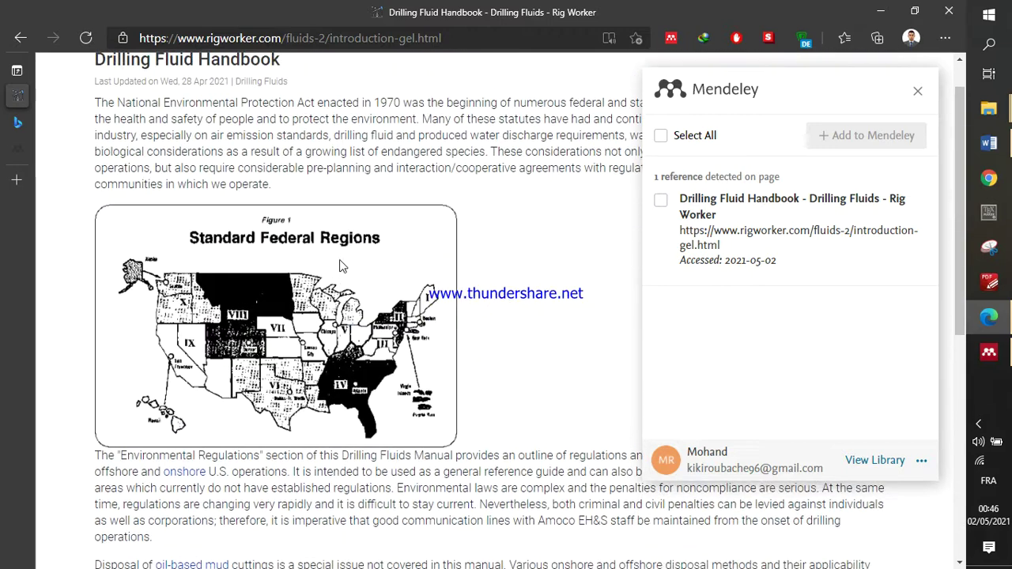
click(661, 202)
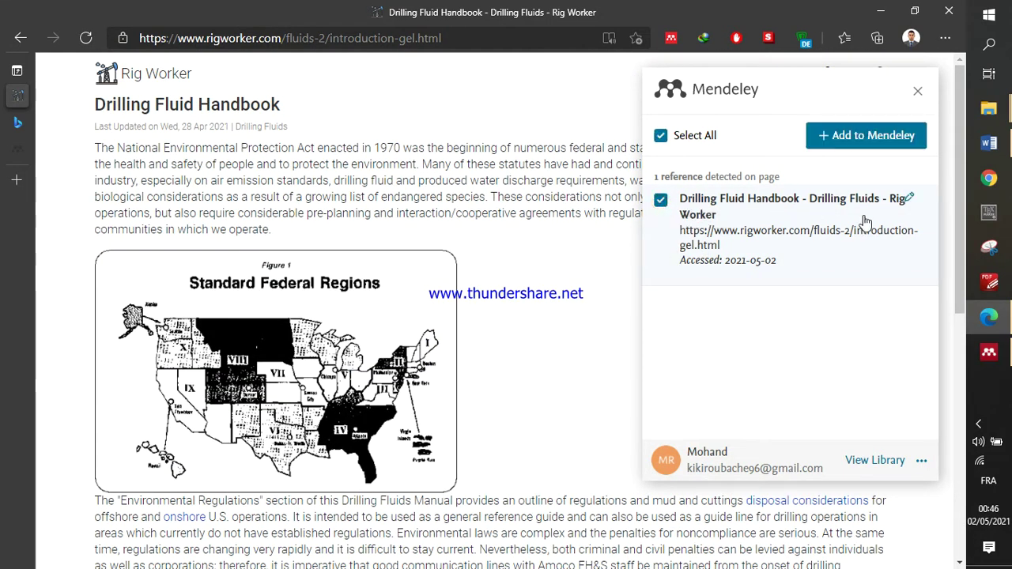
click(867, 140)
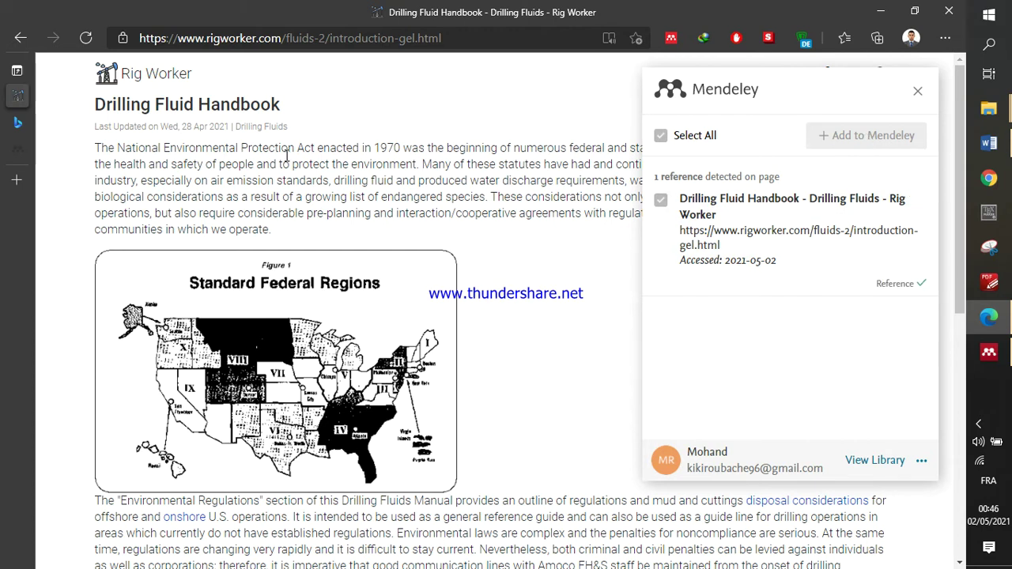
Switch to Mendeley Desktop, sync the library, and check All Documents for the imported Drilling Fluid Handbook reference
click(988, 351)
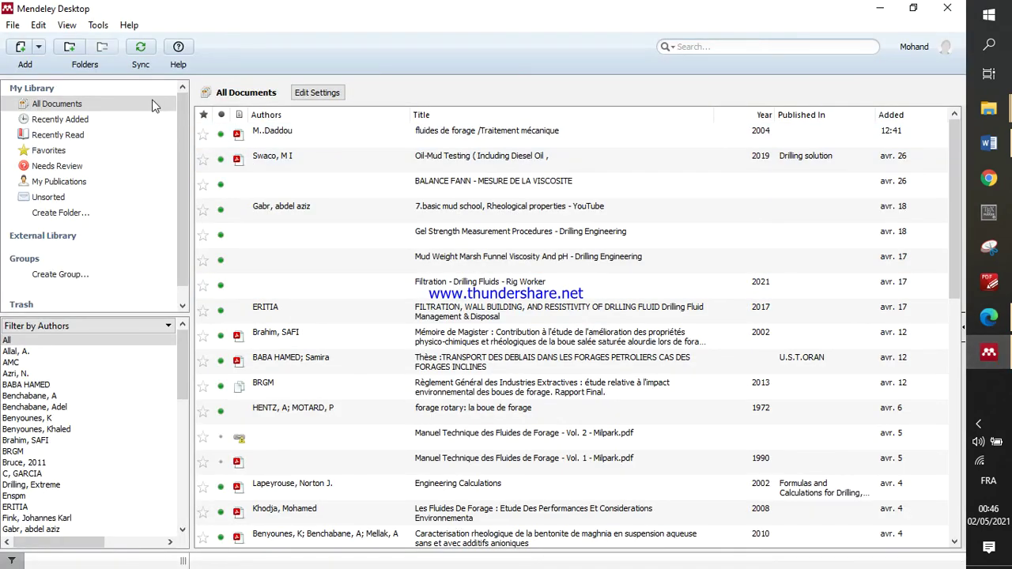
click(140, 49)
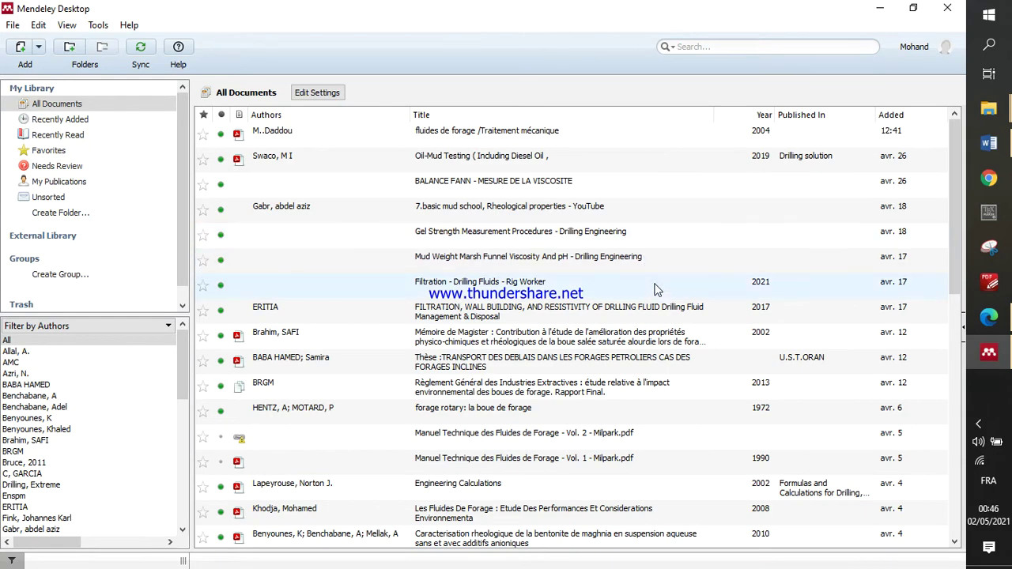
scroll(598, 244, down, 9)
scroll(598, 244, up, 9)
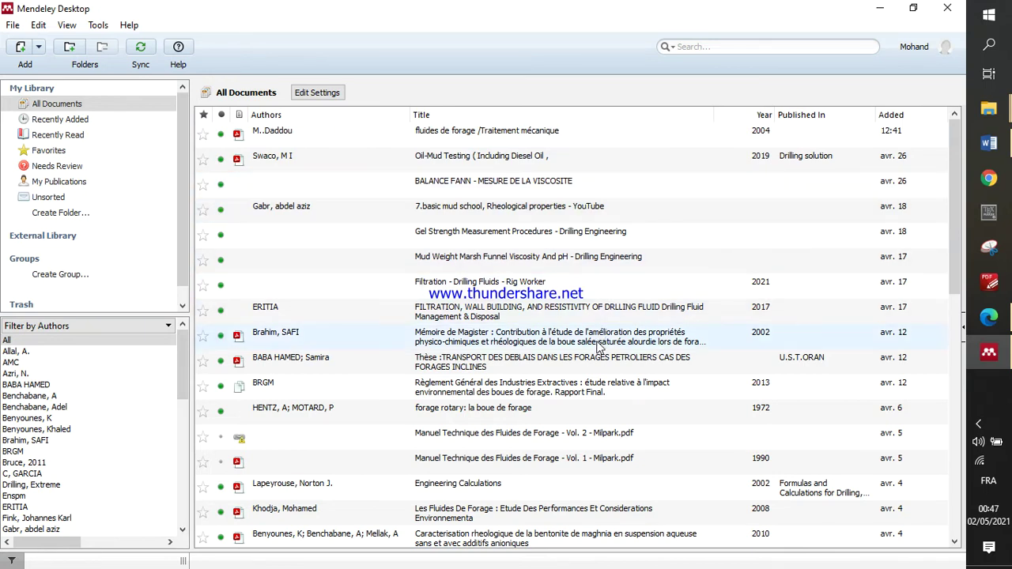
click(140, 50)
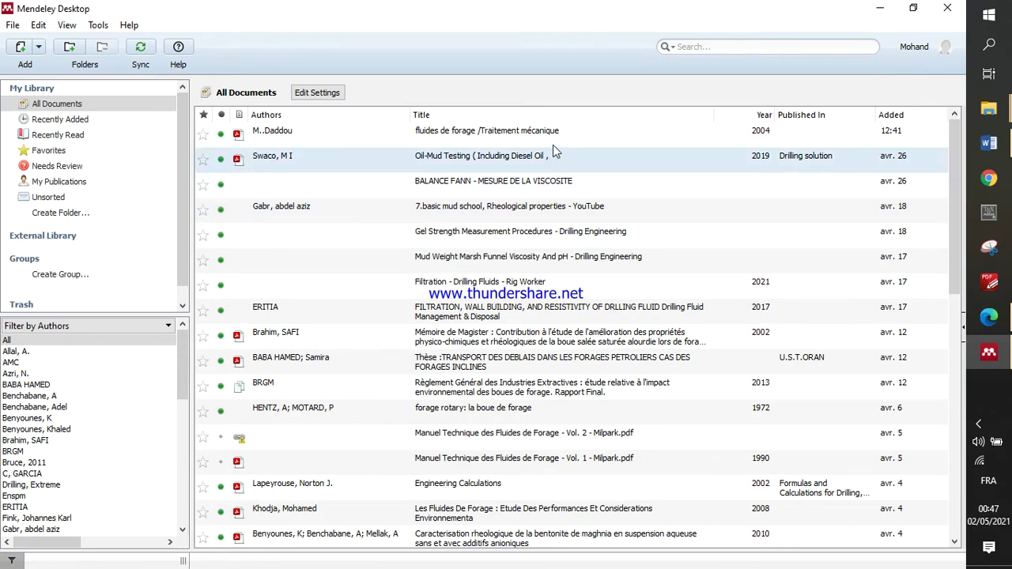
scroll(553, 147, down, 3)
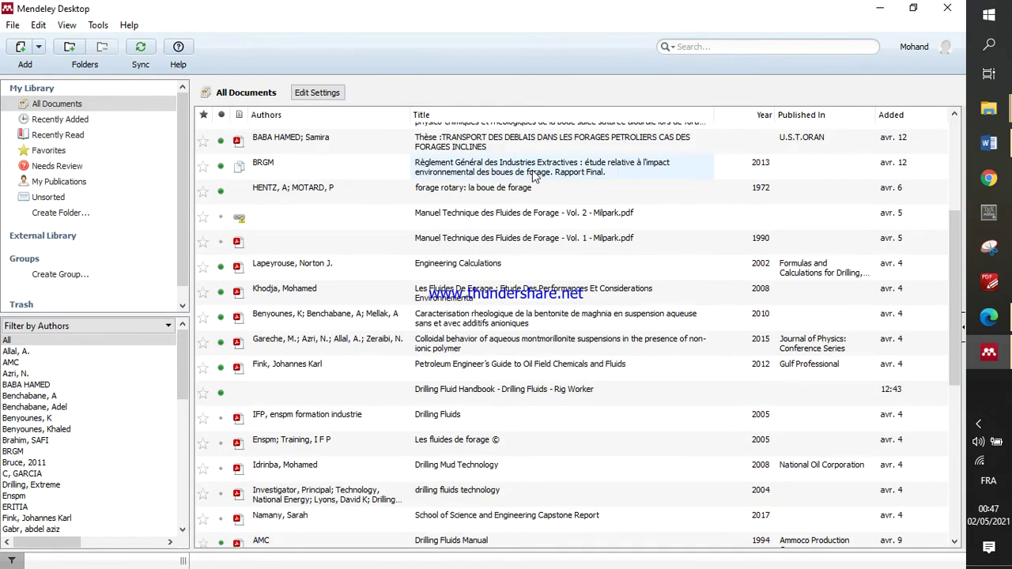
scroll(532, 174, down, 5)
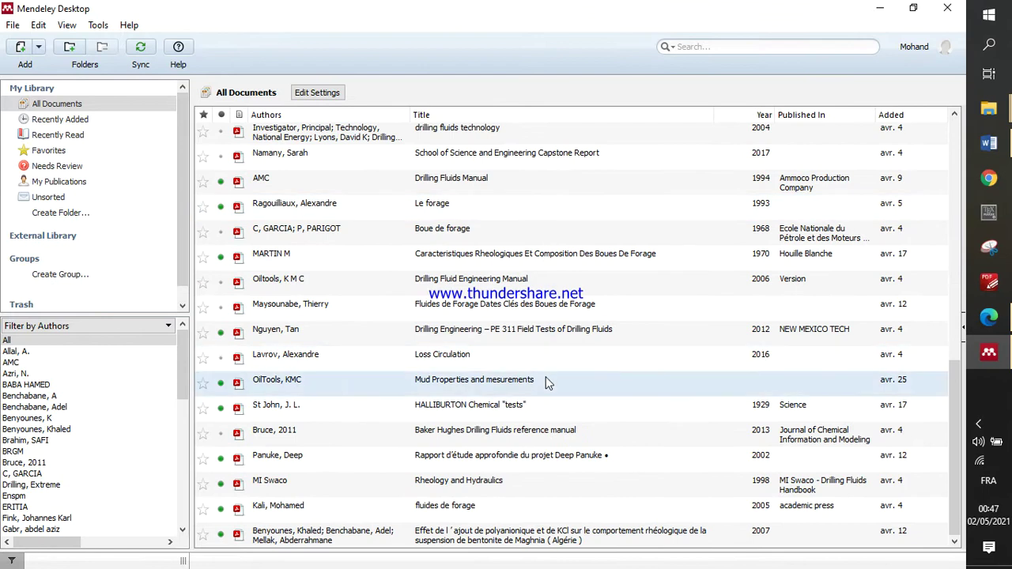
scroll(548, 382, up, 8)
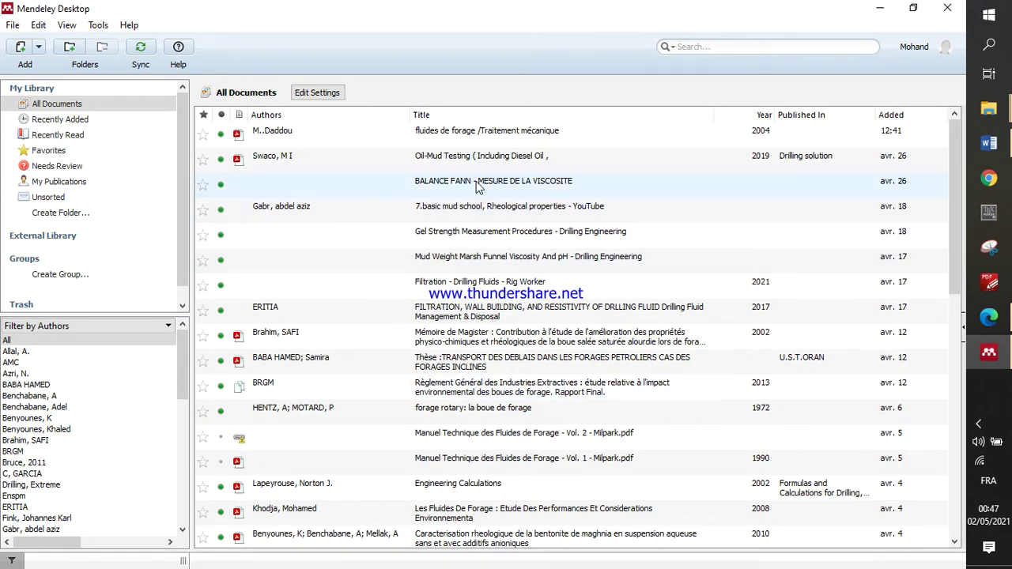
click(141, 49)
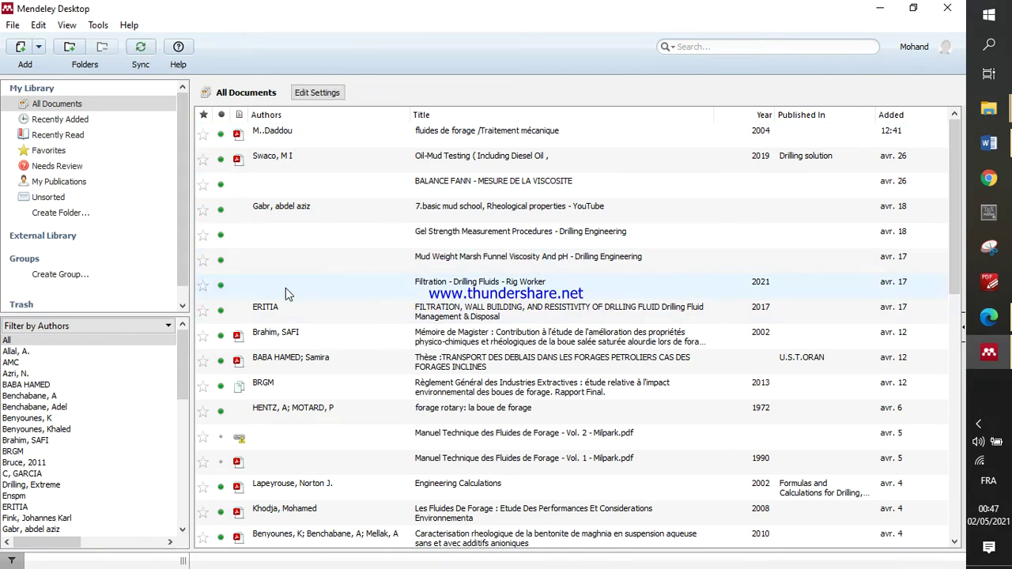
Return to Microsoft Edge, close the Web Importer, and look over the Download Mendeley Desktop page and its add-ons
click(995, 318)
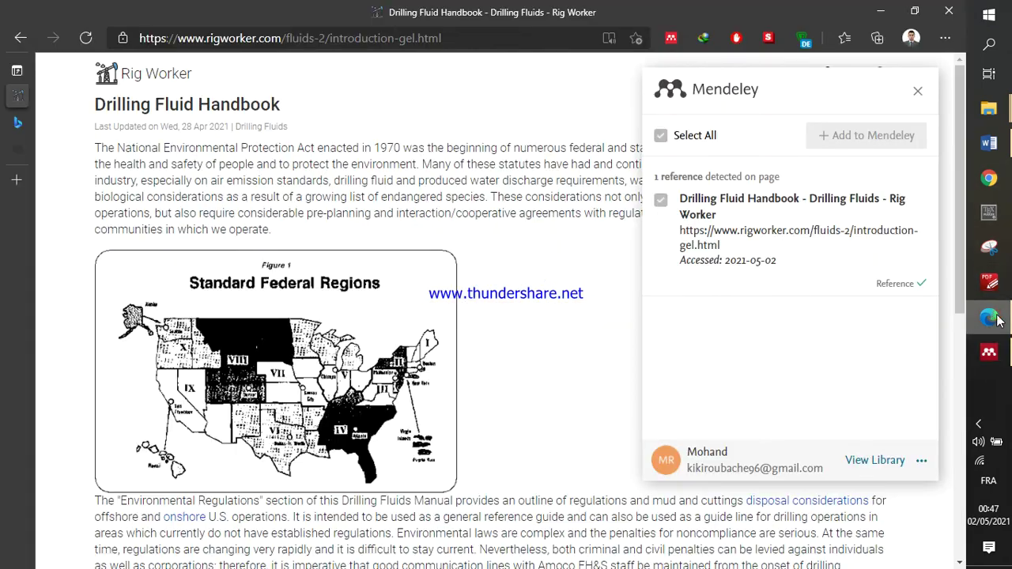
click(917, 92)
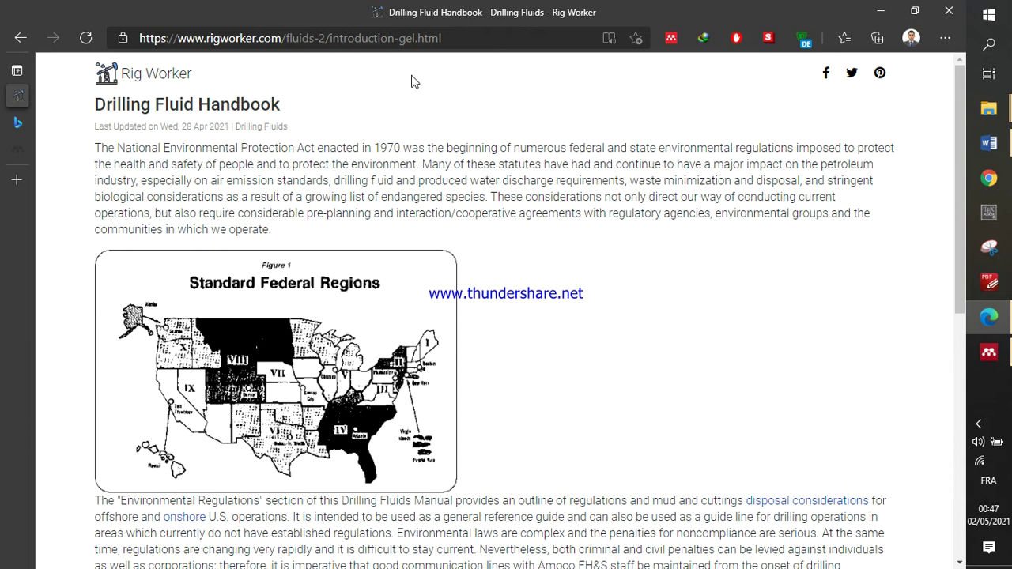
mouse_move(16, 143)
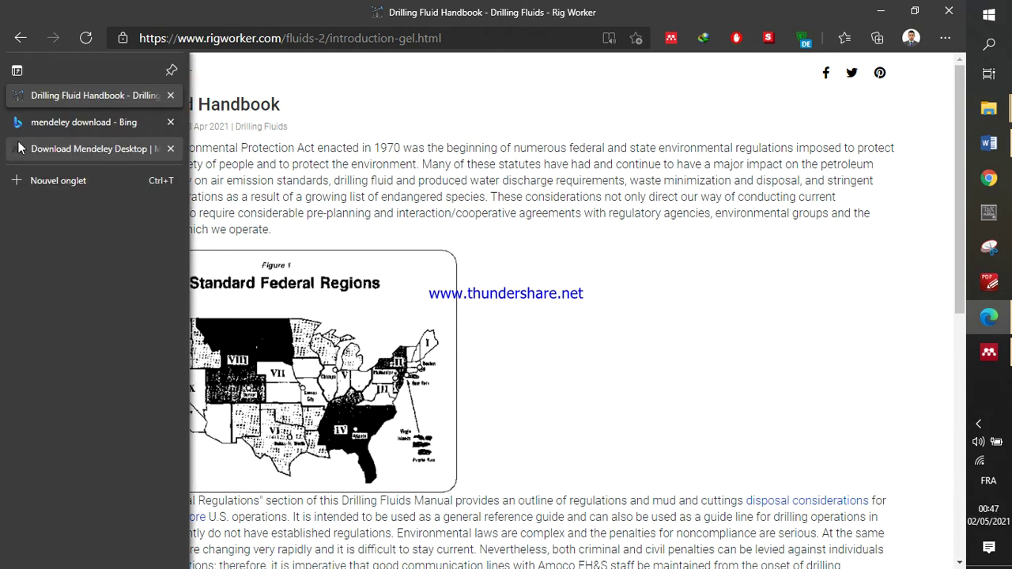
click(90, 148)
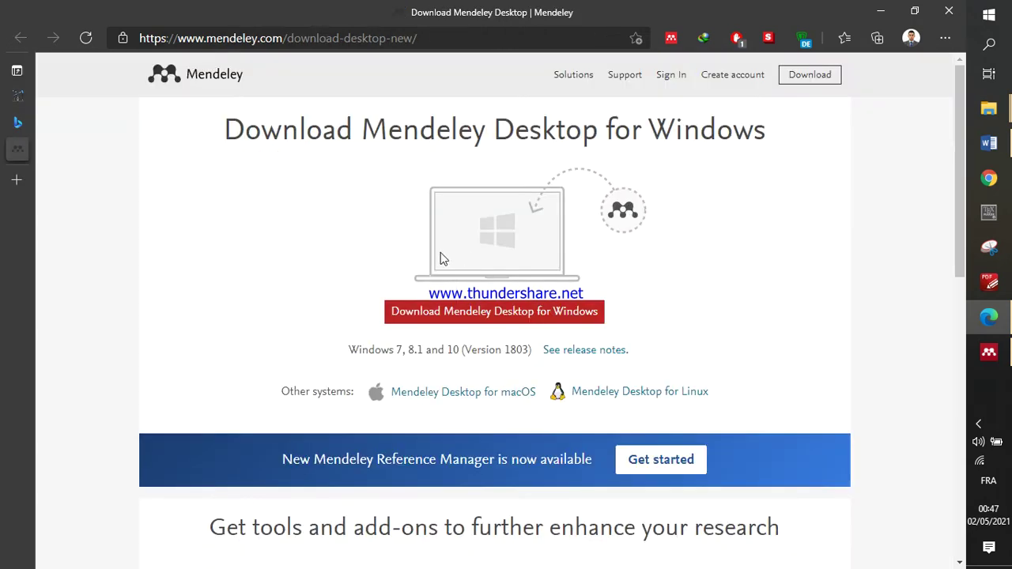
scroll(409, 279, down, 5)
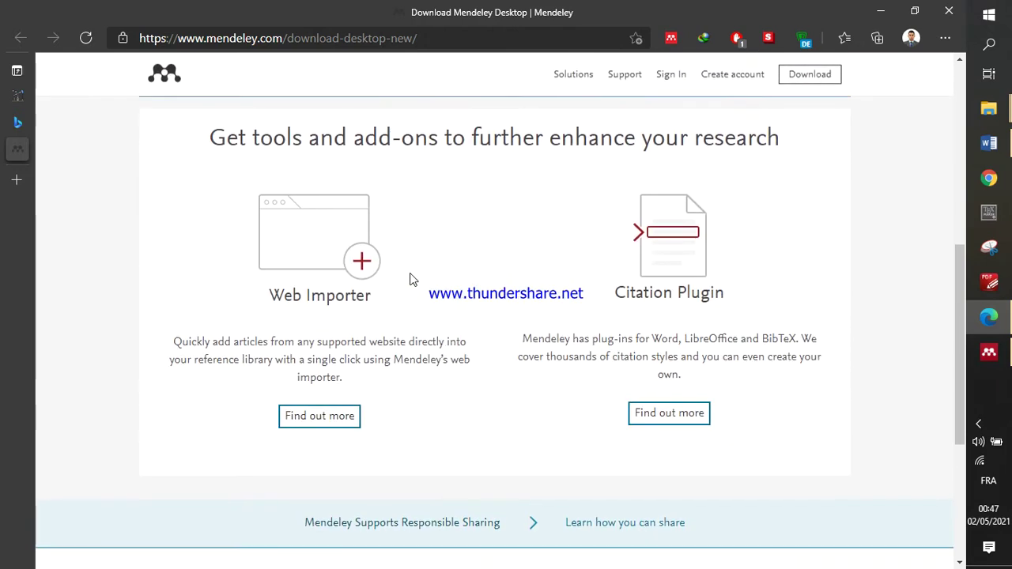
scroll(425, 300, down, 4)
scroll(425, 299, up, 9)
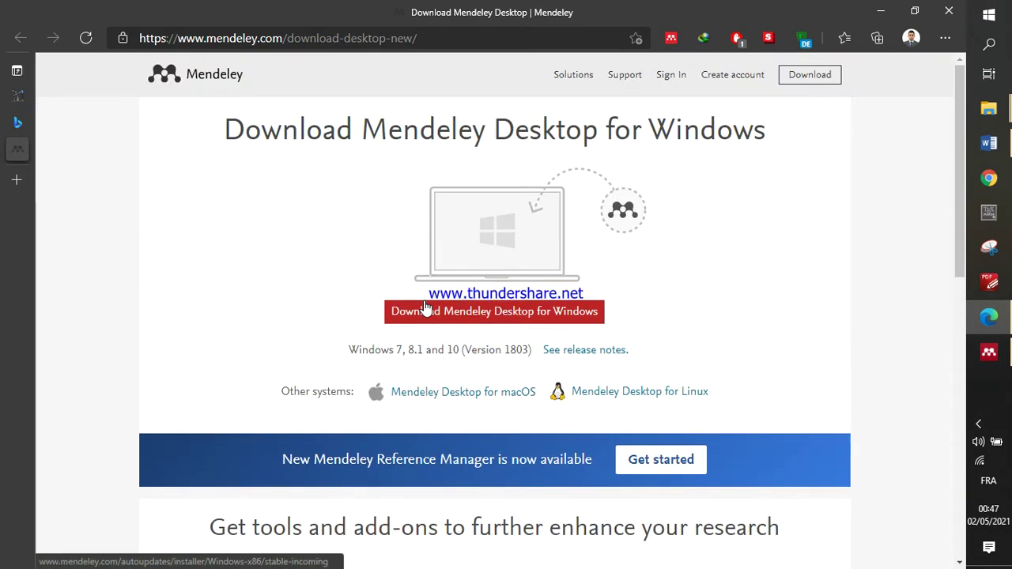
Open the online Mendeley library from the Web Importer, checking Mendeley Desktop while the library page loads
click(671, 40)
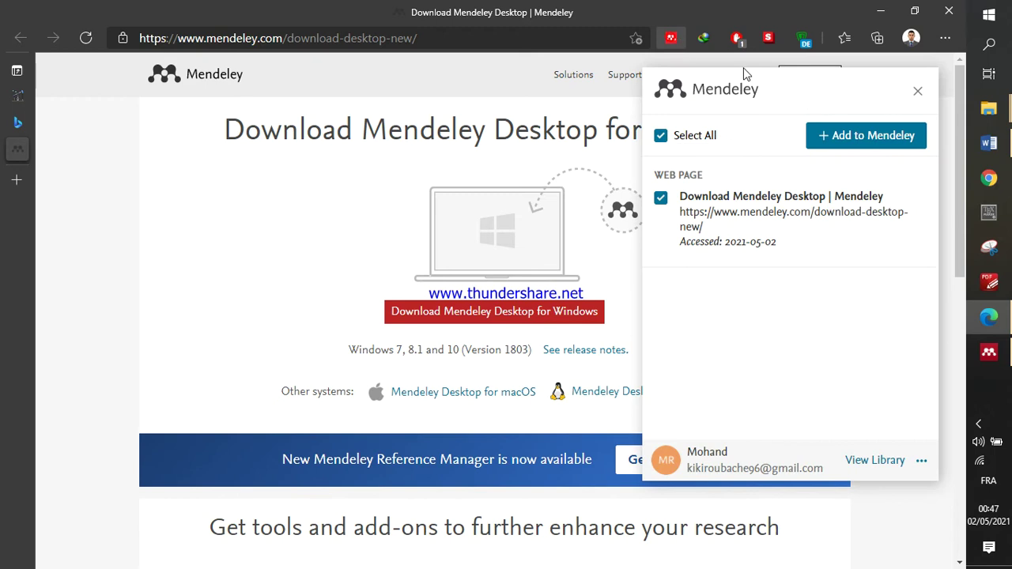
click(875, 460)
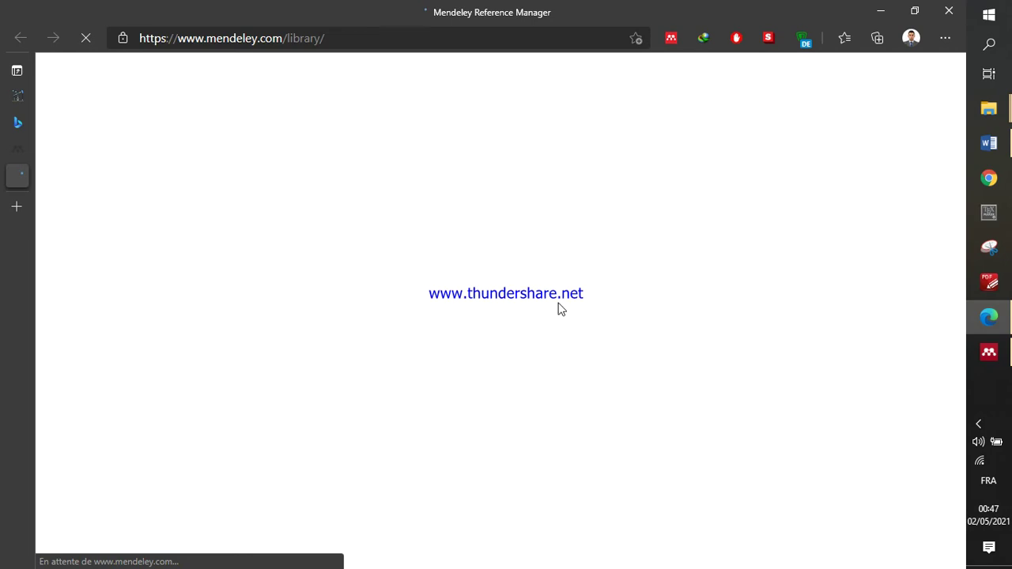
click(991, 353)
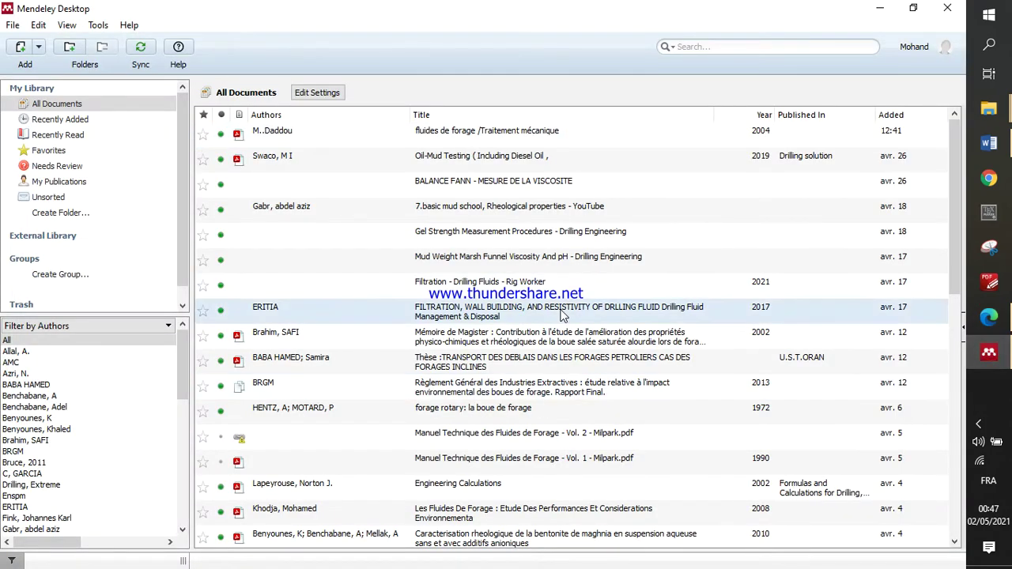
click(991, 353)
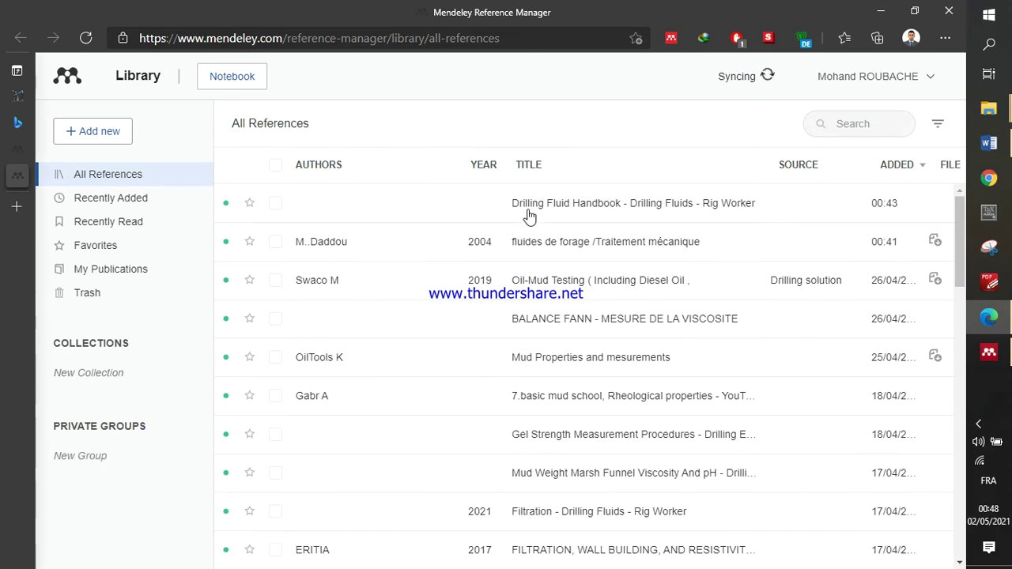
Look through All References in the online Mendeley library and compare it with the document list in Mendeley Desktop
scroll(529, 216, down, 20)
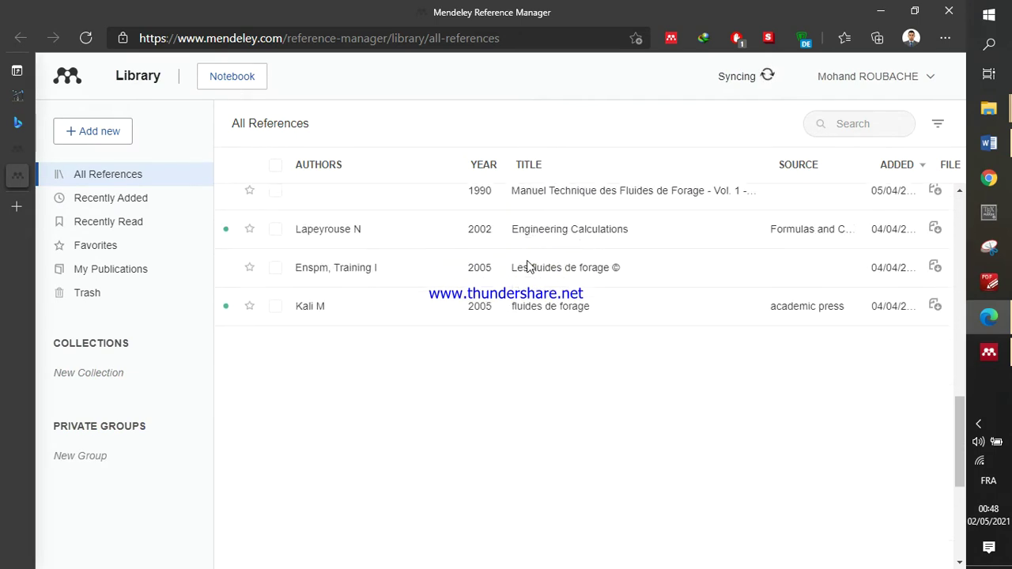
click(991, 354)
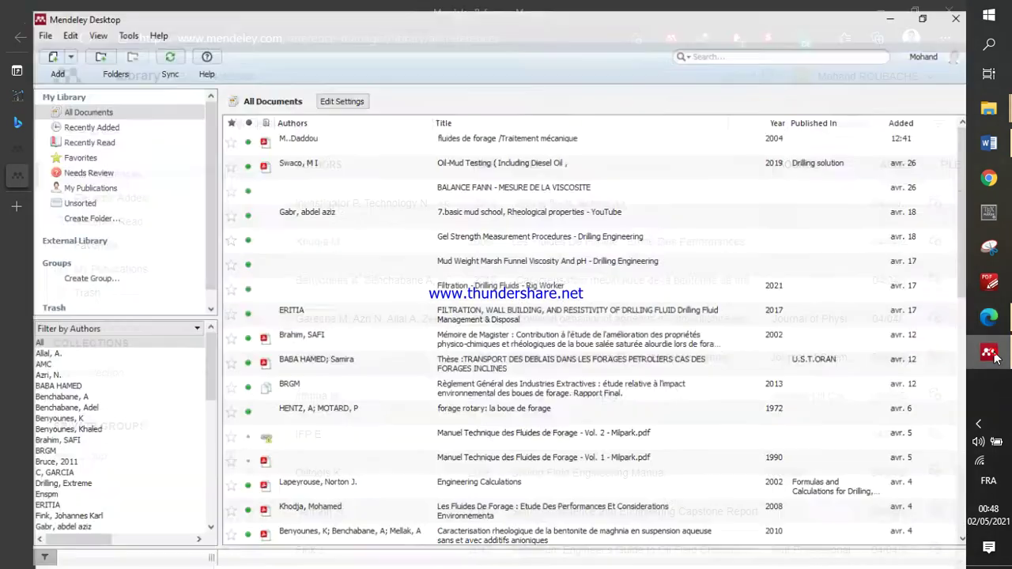
click(995, 358)
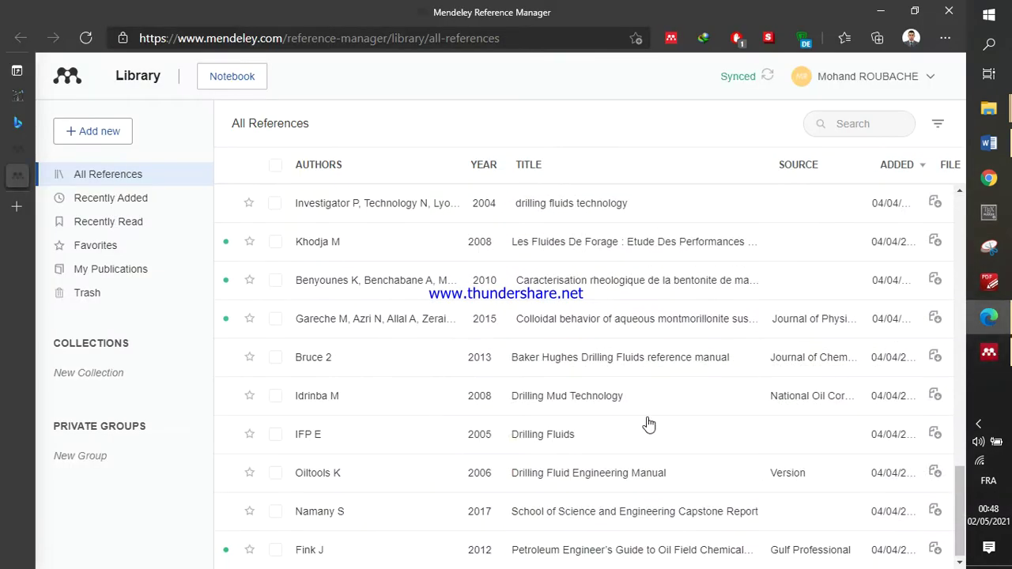
scroll(638, 420, up, 10)
scroll(637, 419, up, 3)
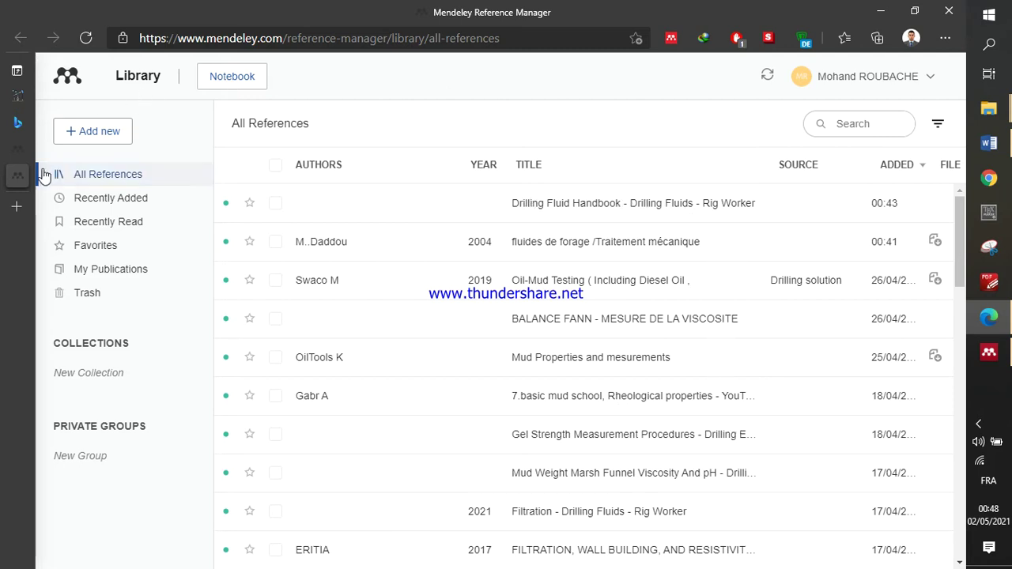
View the Rig Worker "Drilling Fluid Handbook" source page and return to its reference in Mendeley Reference Manager
mouse_move(21, 101)
click(63, 95)
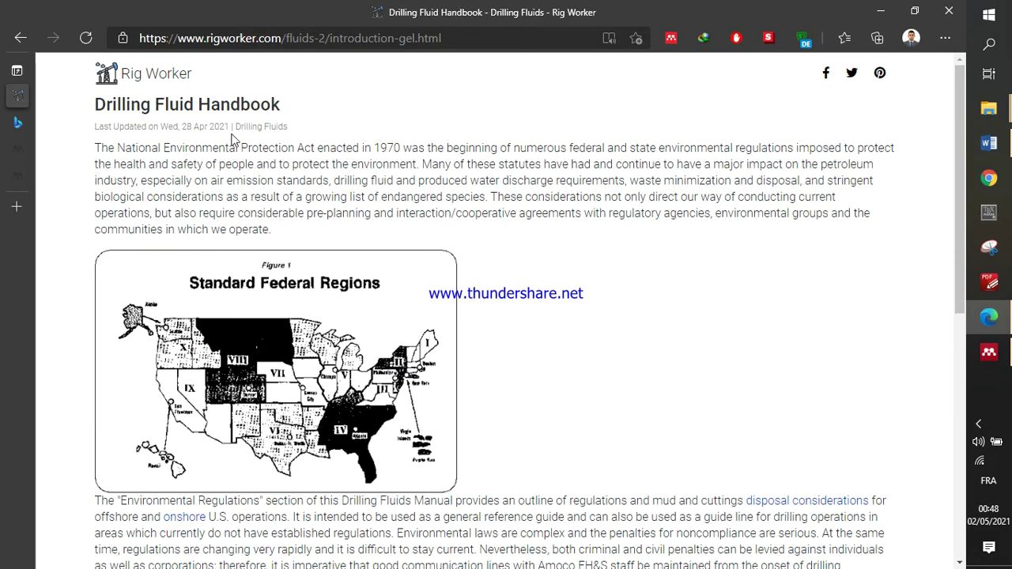
mouse_move(24, 150)
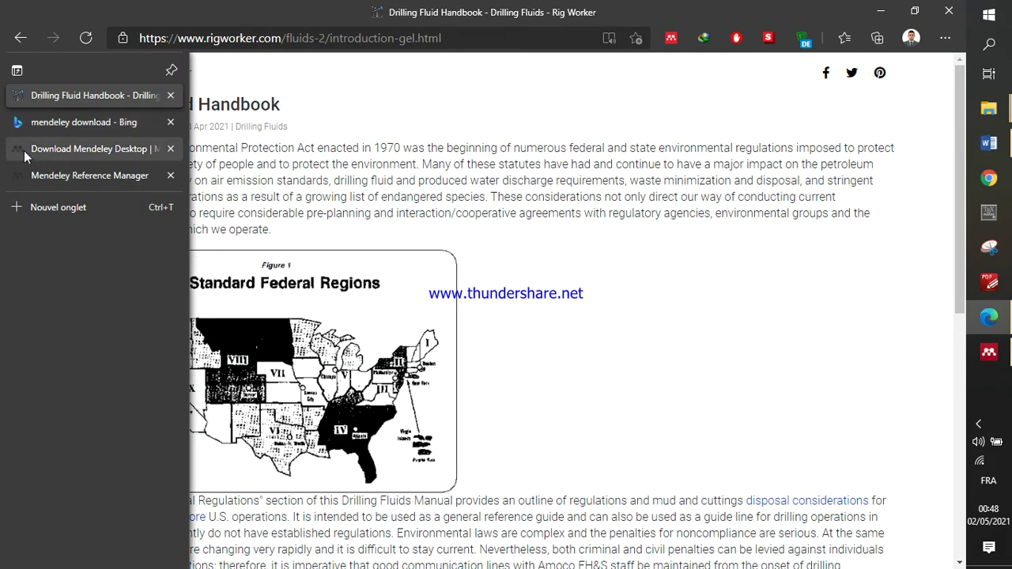
click(100, 174)
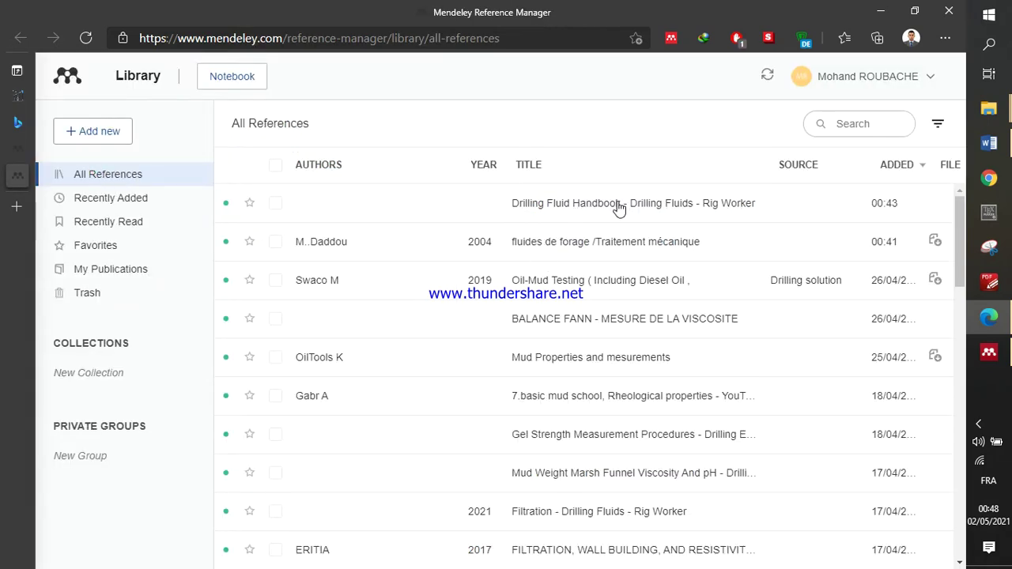
Switch to Mendeley Desktop, sync the library, and select the "Drilling Fluid Handbook - Drilling Fluids - Rig Worker" reference in All Documents
click(987, 355)
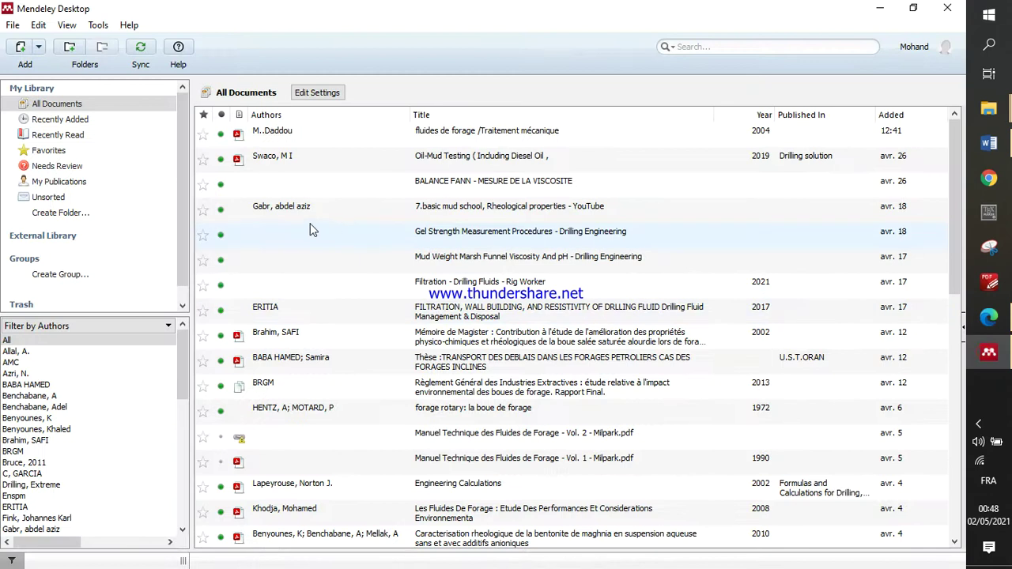
click(142, 49)
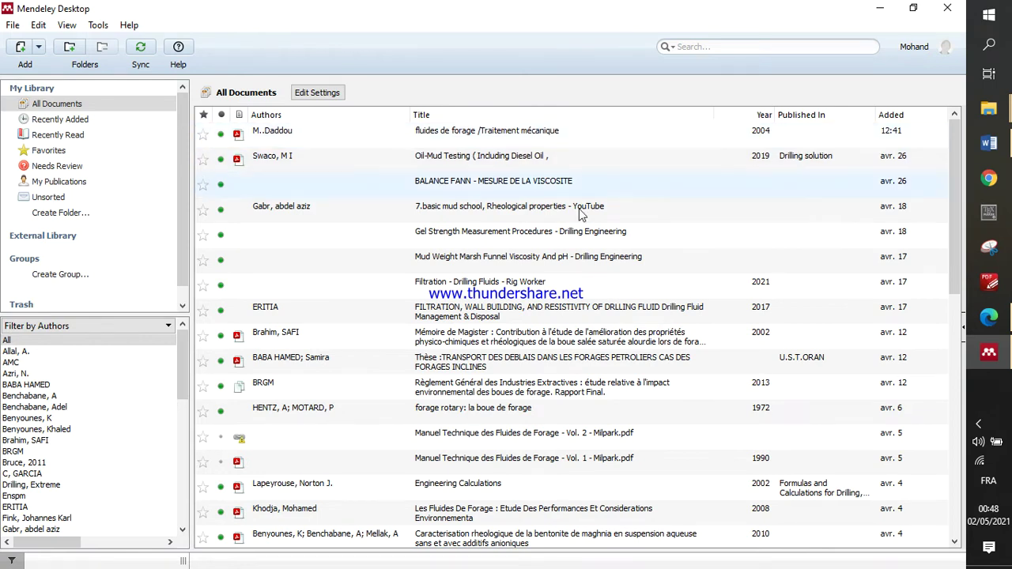
scroll(585, 248, down, 6)
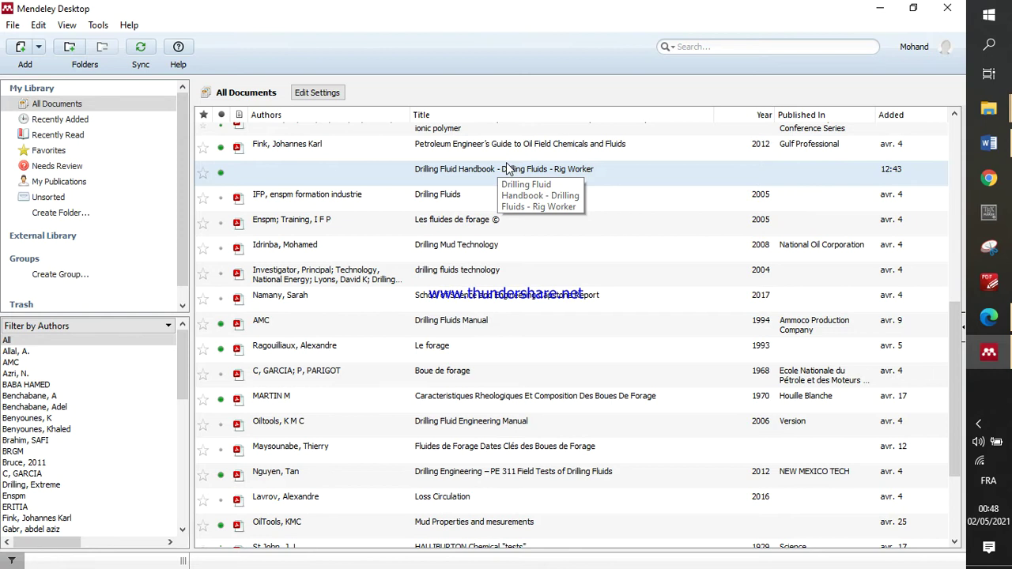
click(498, 172)
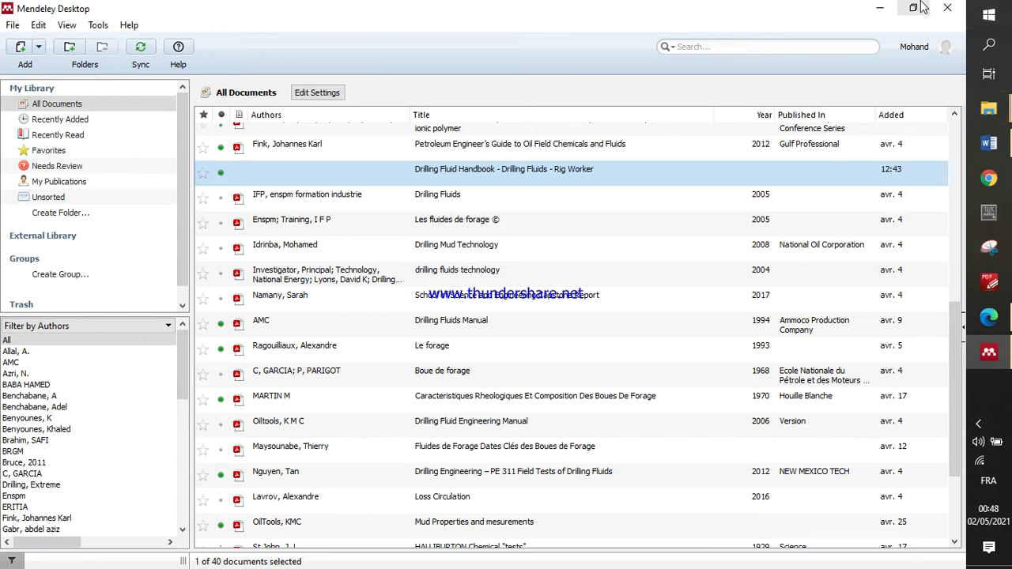
Minimise Mendeley Desktop and Edge, switch to the Word document, and place the cursor after the introductory paragraph of "Le traitement de surface"
click(878, 10)
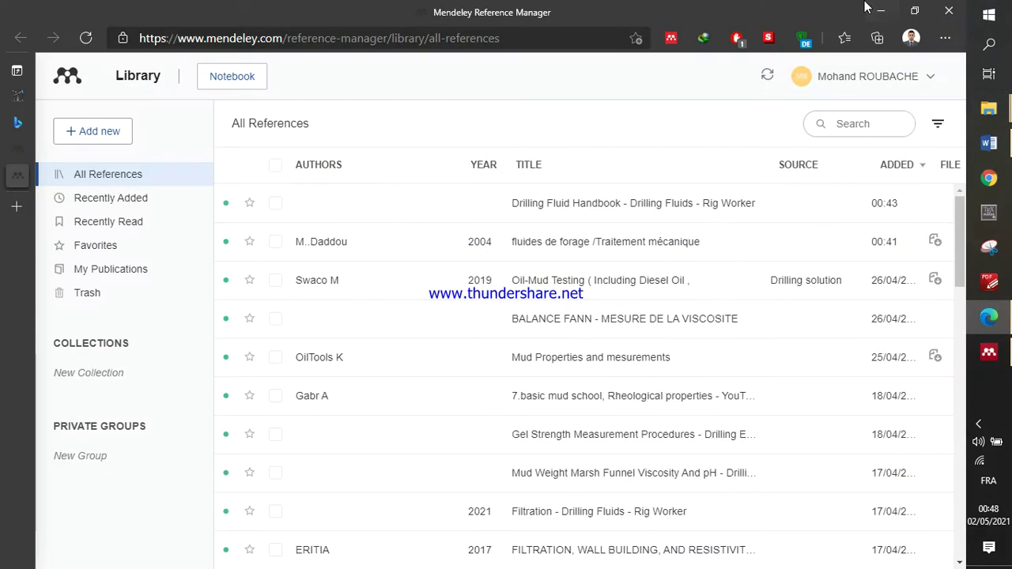
click(877, 11)
click(997, 150)
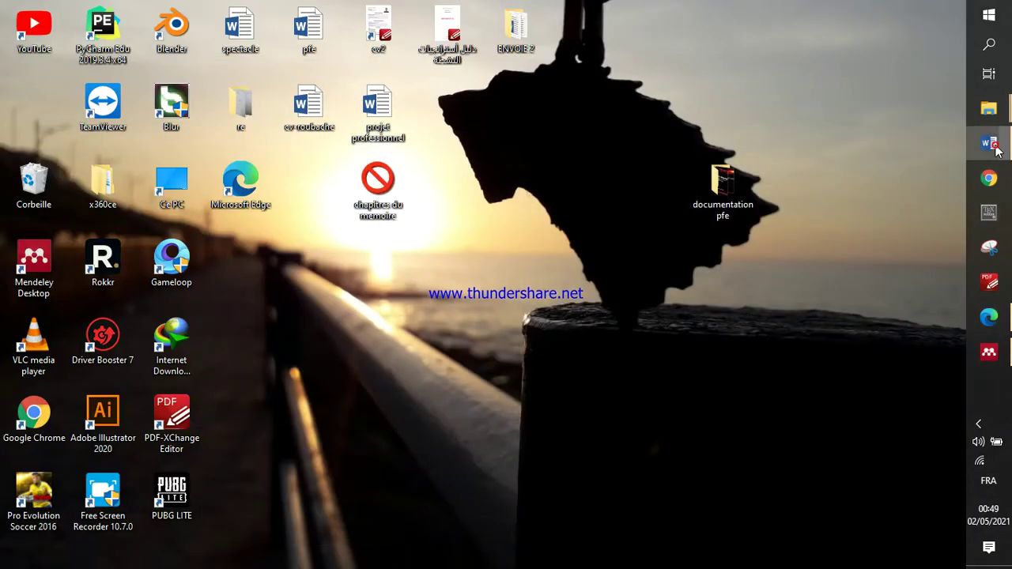
scroll(497, 357, up, 3)
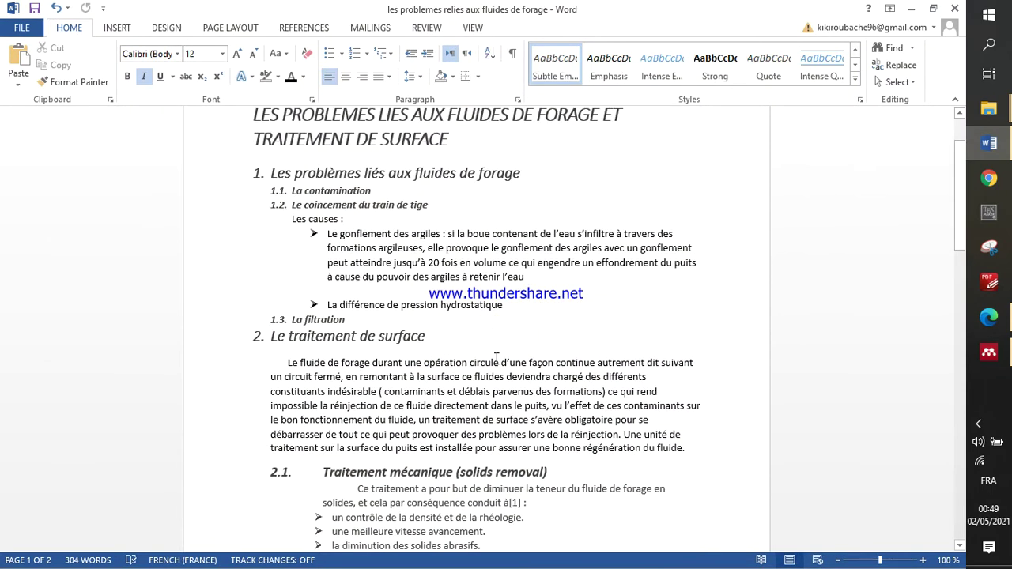
scroll(497, 357, down, 1)
scroll(352, 321, down, 2)
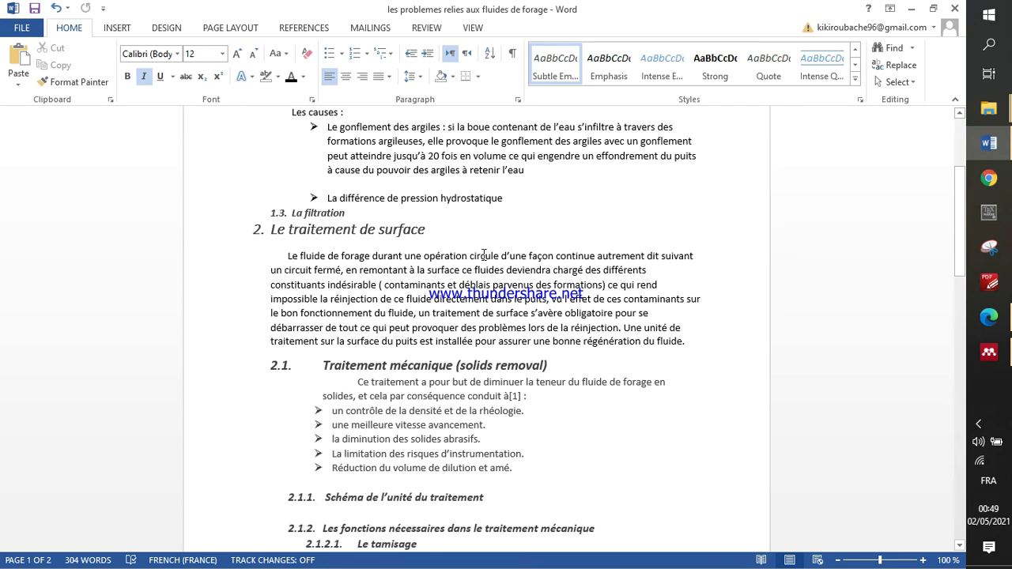
click(686, 341)
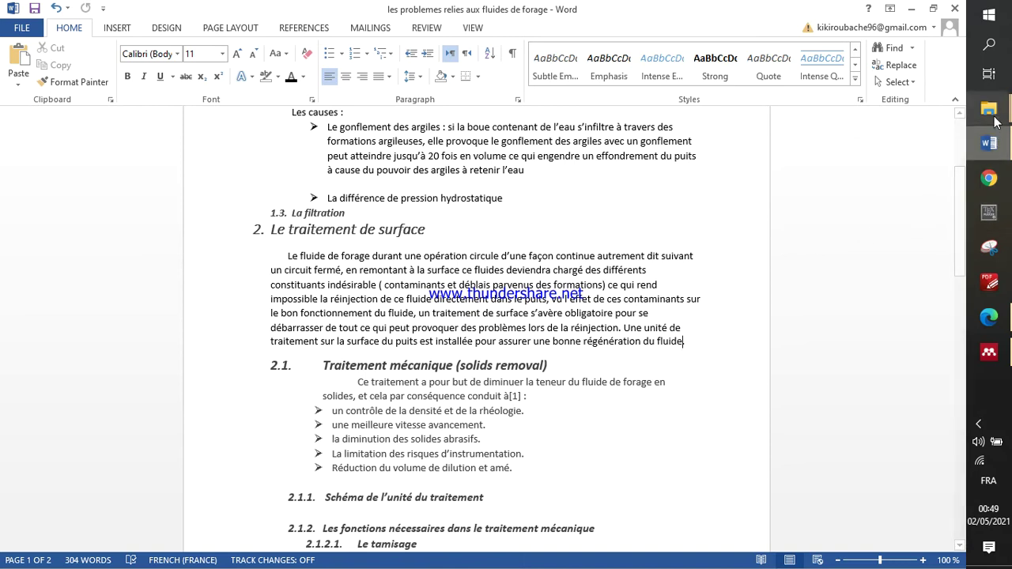
Switch to File Explorer, point out the PDF "Module M1 fluides de forage" in the KIKI folder, and switch to Mendeley Desktop
mouse_move(995, 111)
click(893, 65)
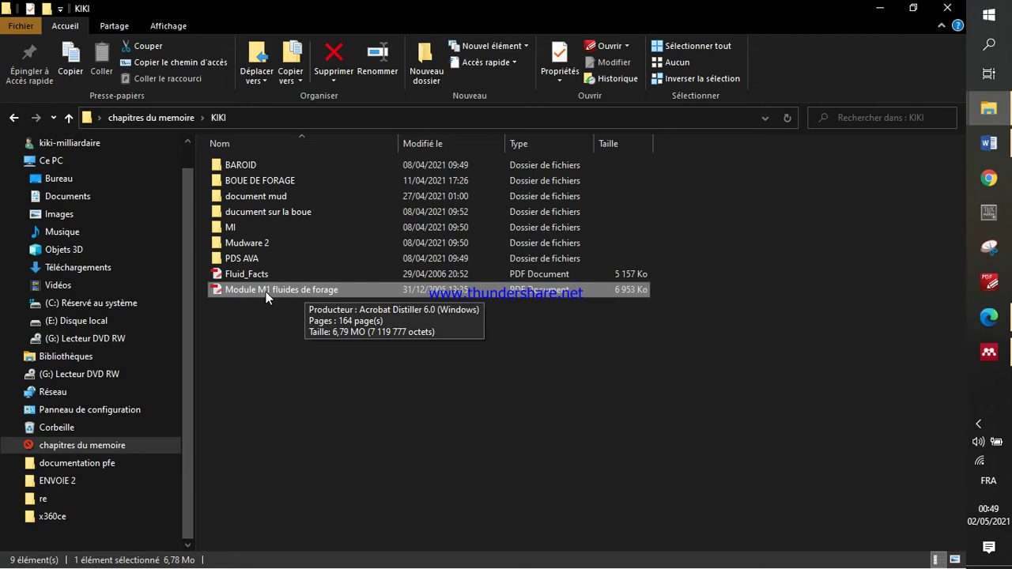
drag(269, 290, 439, 290)
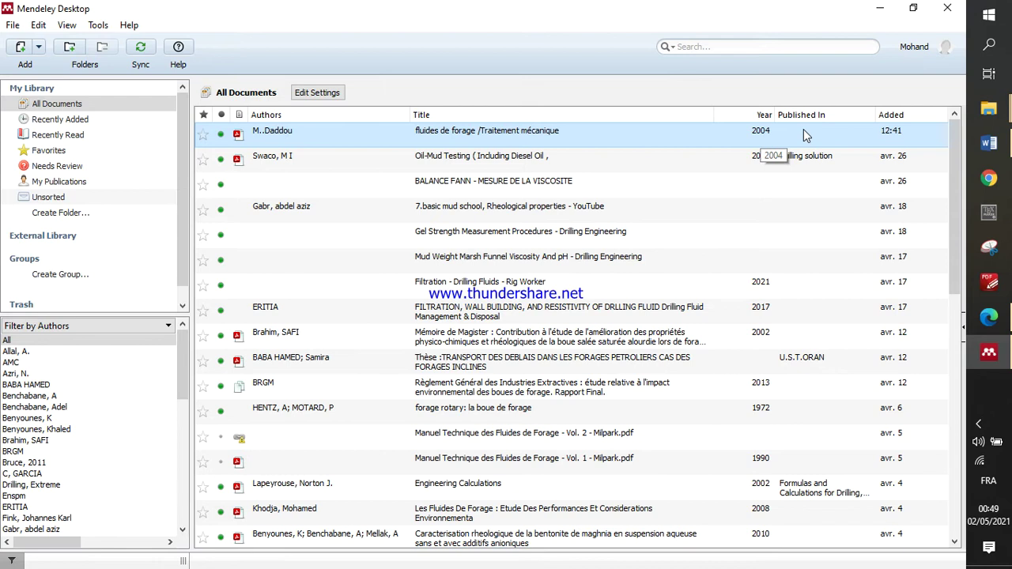
Show the document details pane and review the authors, title, and attached file of "fluides de forage /Traitement mécanique"
click(962, 325)
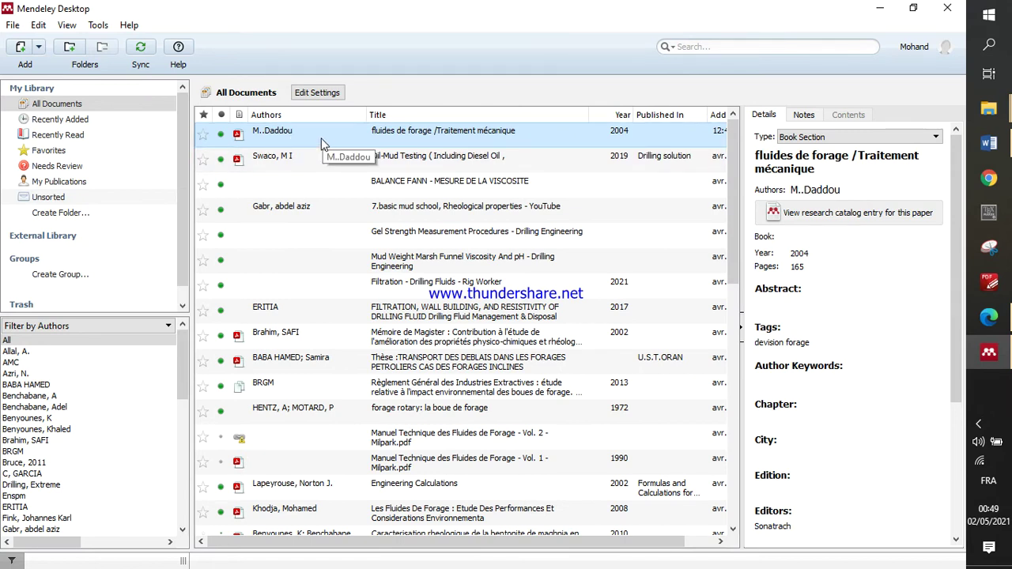
click(862, 189)
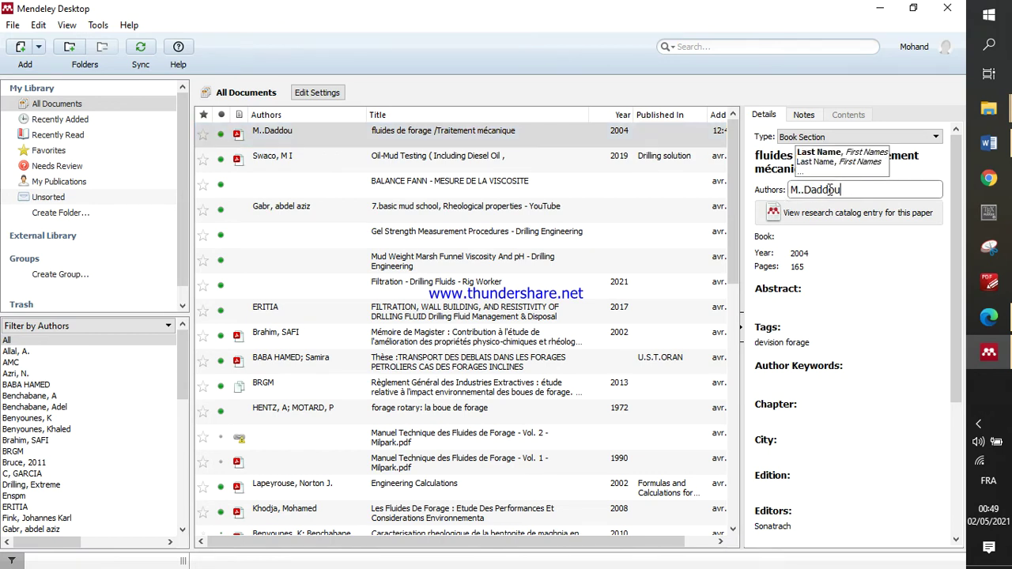
click(926, 168)
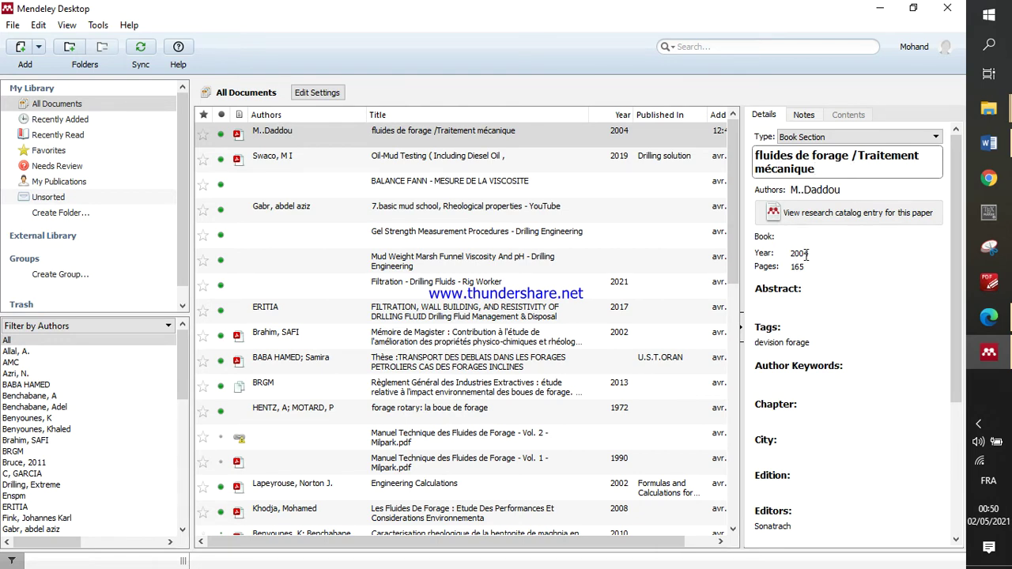
scroll(800, 402, down, 3)
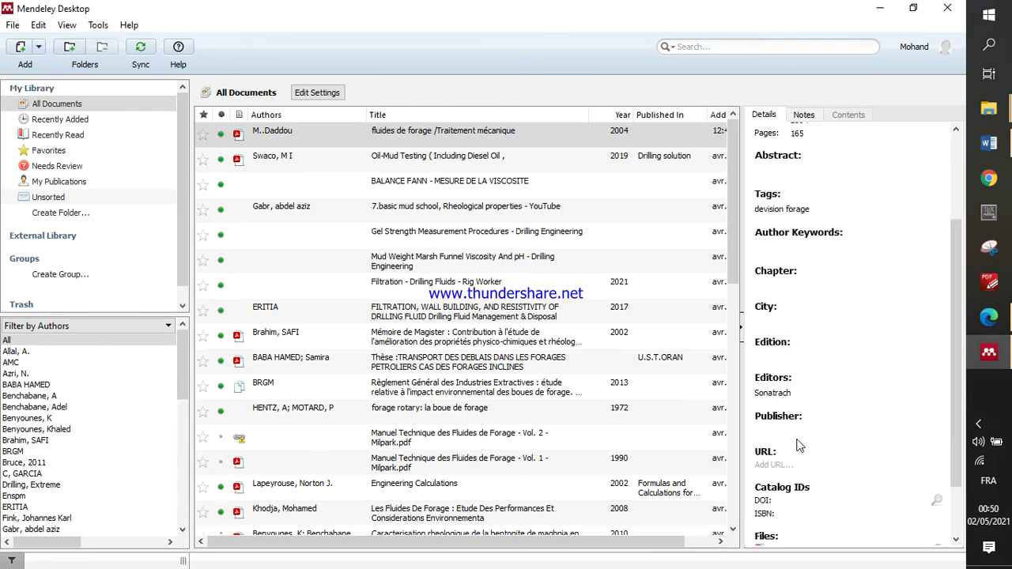
scroll(828, 461, down, 1)
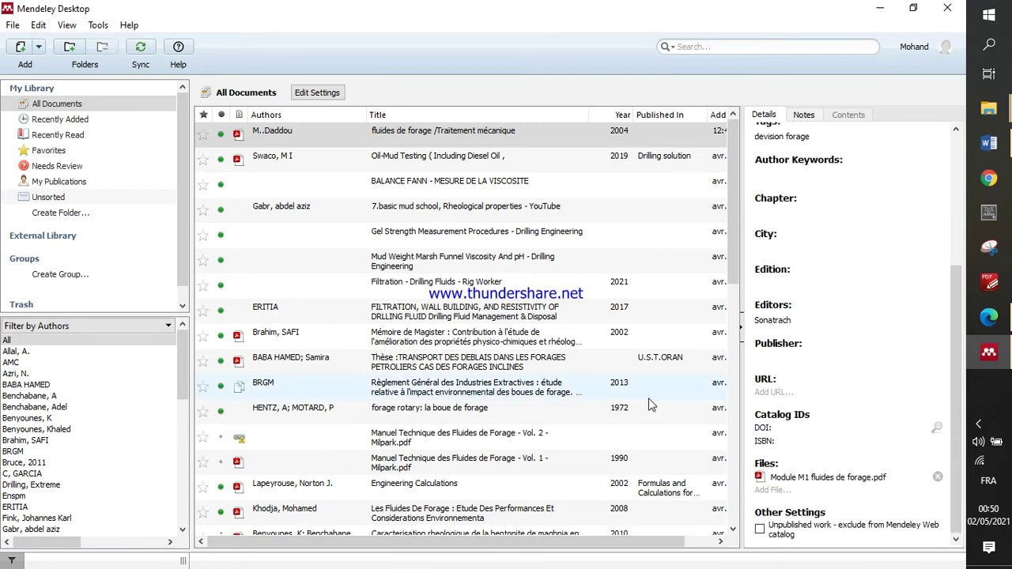
Look through the remaining references in All Documents and hide the document details pane
scroll(431, 240, down, 8)
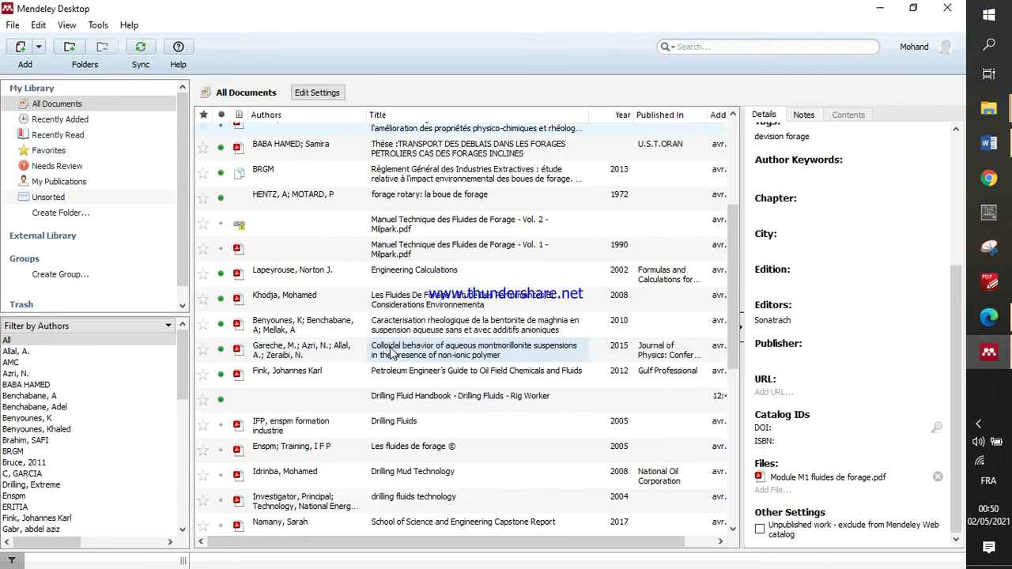
scroll(374, 363, down, 2)
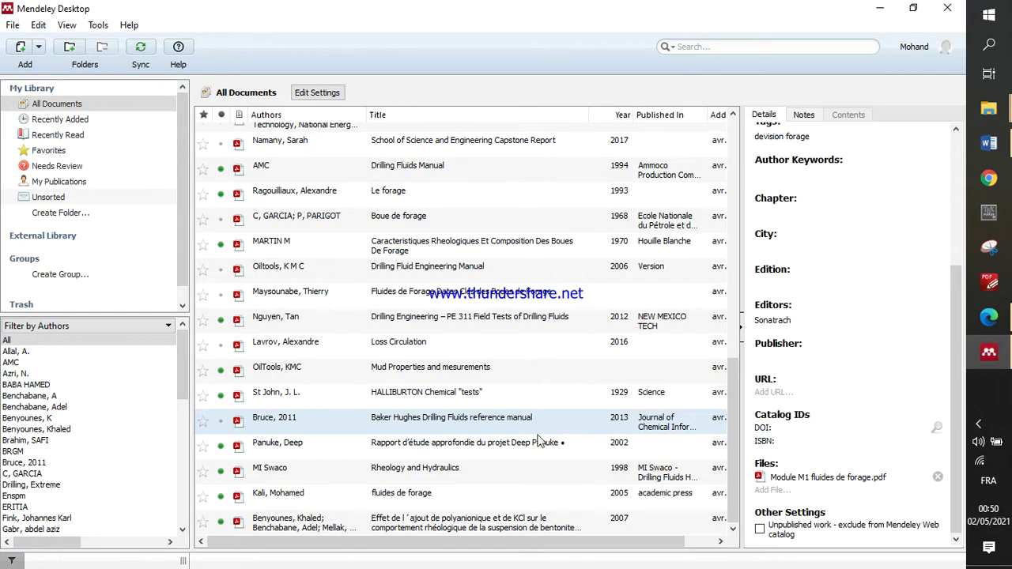
click(743, 337)
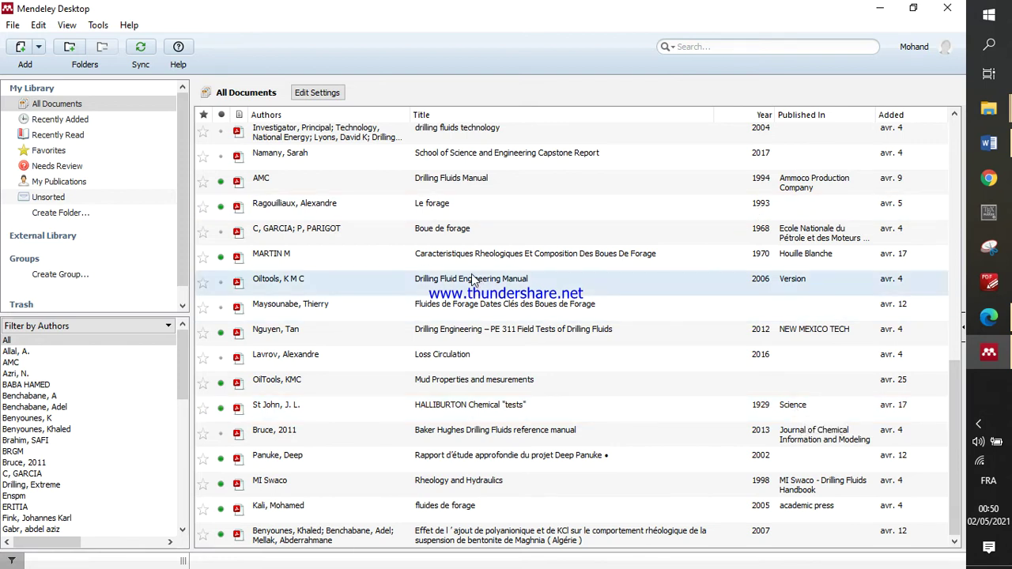
Minimise Mendeley Desktop and File Explorer, show the Mendeley Cite-O-Matic citation tools in the Word document, and switch back to Mendeley Desktop
click(877, 8)
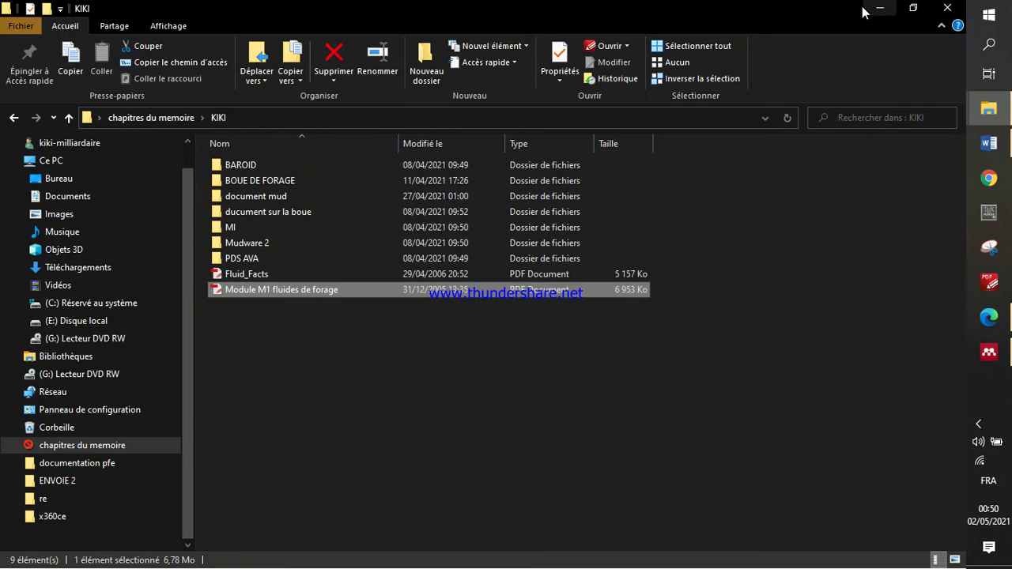
click(878, 8)
mouse_move(991, 147)
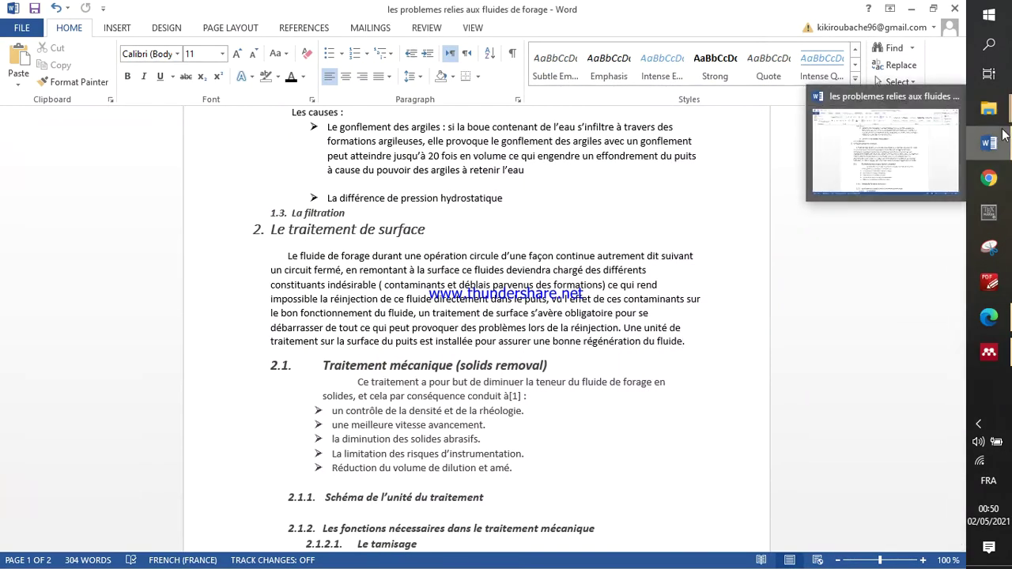
click(901, 148)
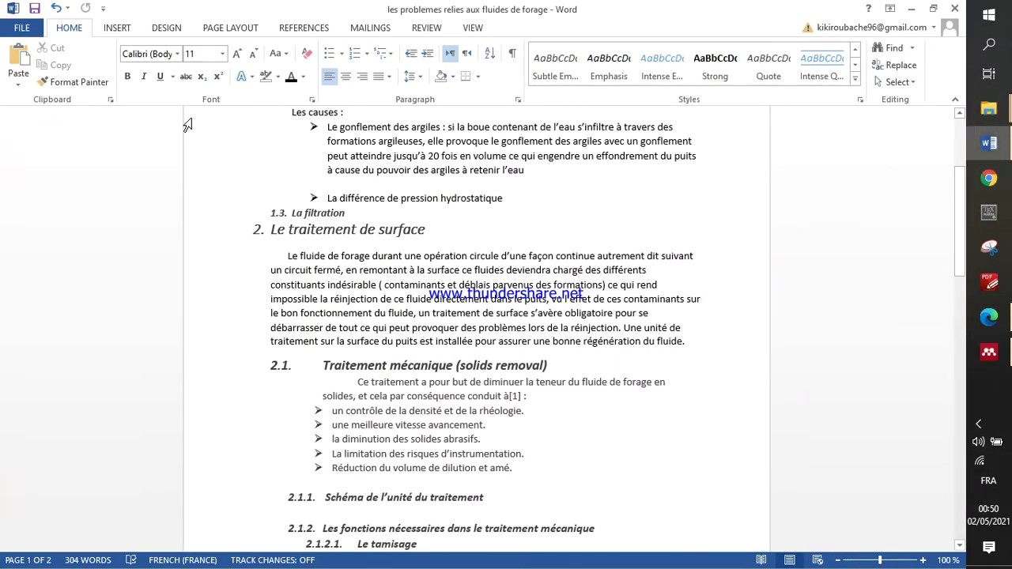
click(303, 26)
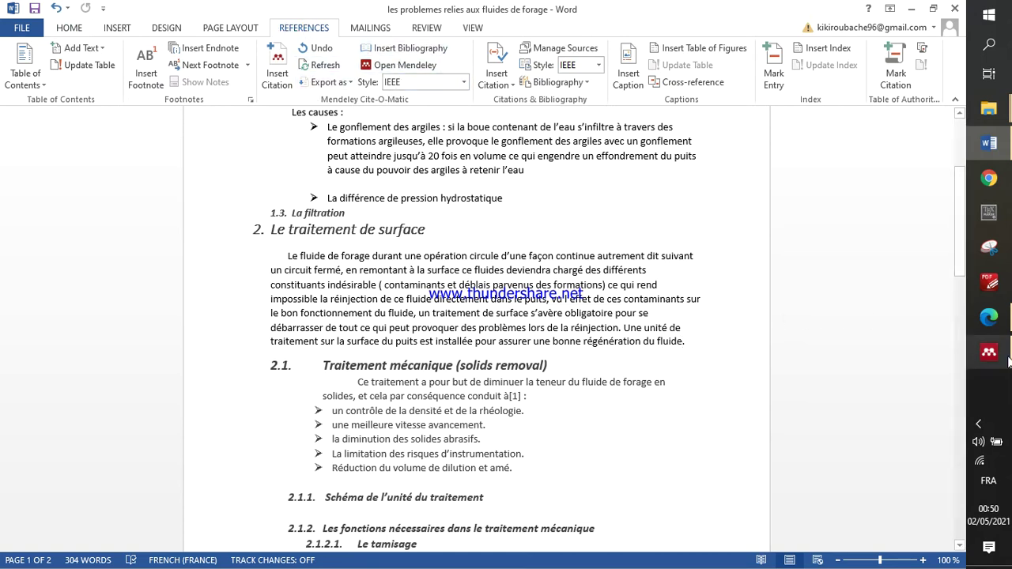
click(916, 347)
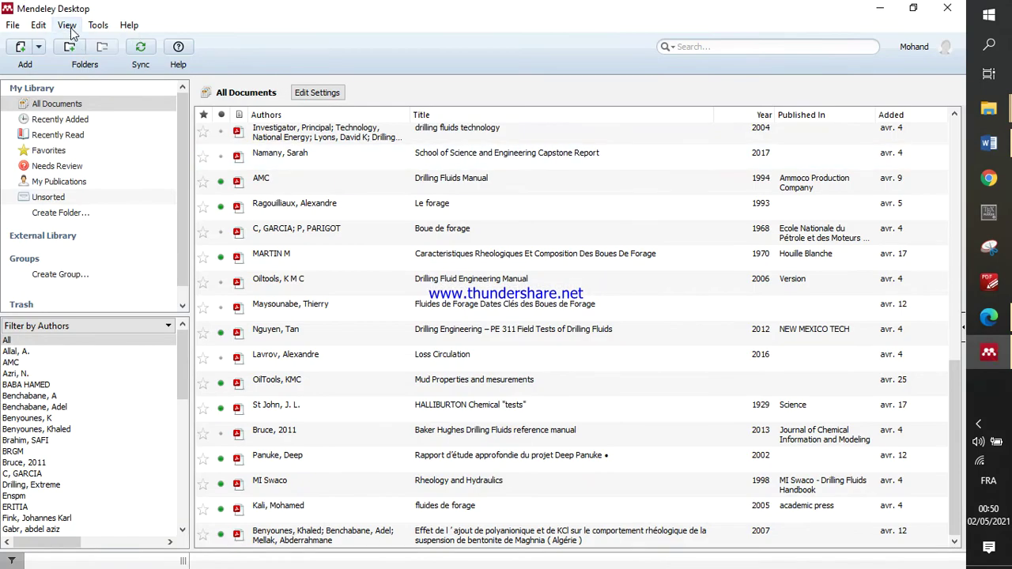
Show the MS Word plugin option among Mendeley Desktop's tools and switch to the Word document
click(99, 25)
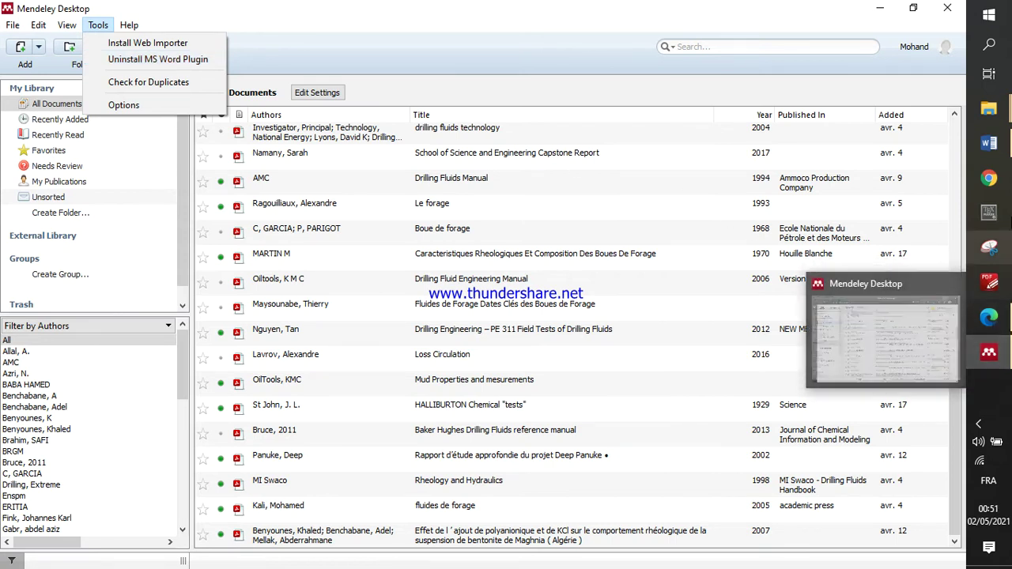
click(1006, 148)
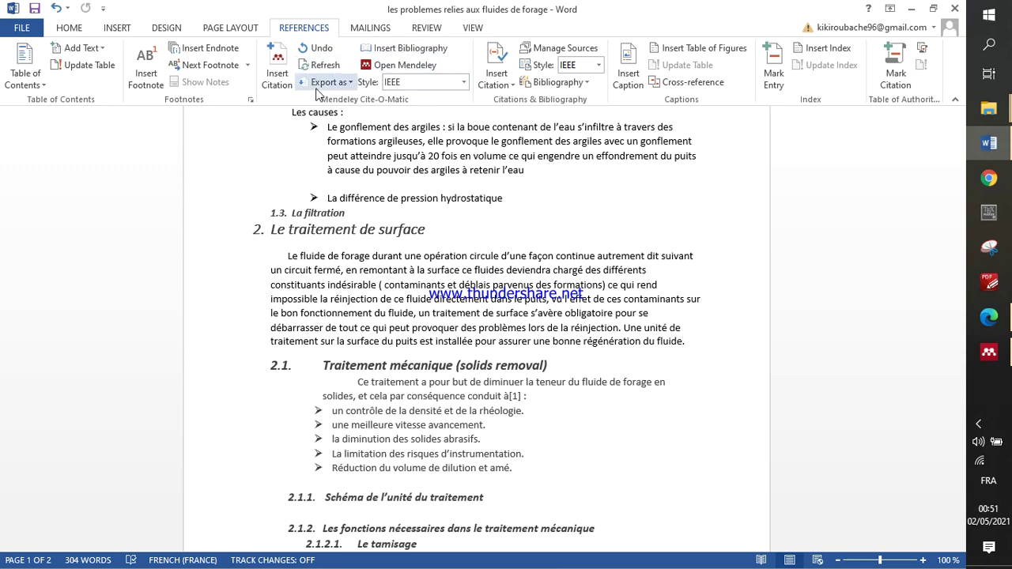
Search Mendeley for "drilling fluids hand" and cite "Drilling Fluid Handbook - Drilling Fluids - Rig Worker" at the end of the "Le traitement de surface" paragraph
click(277, 64)
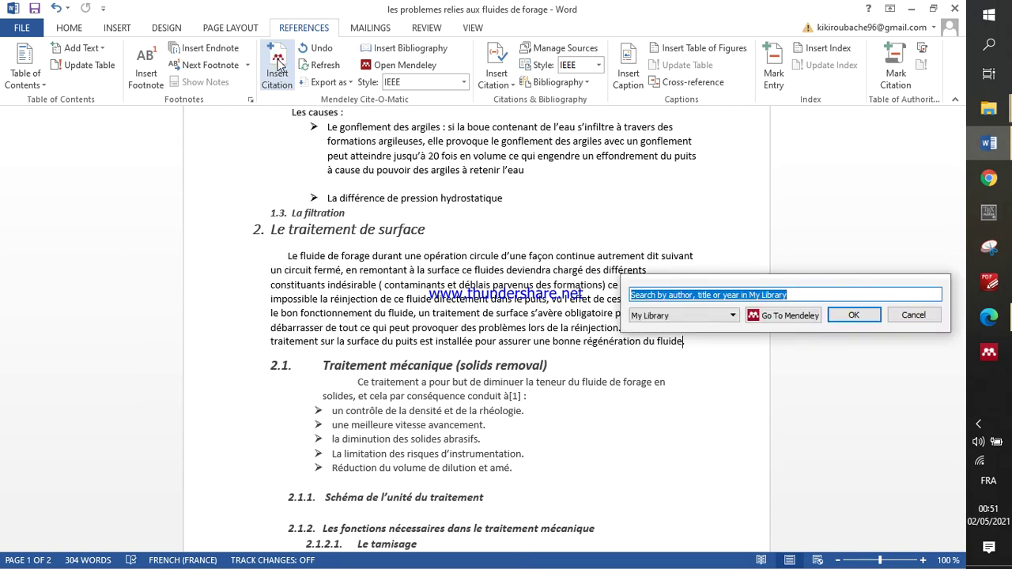
click(804, 295)
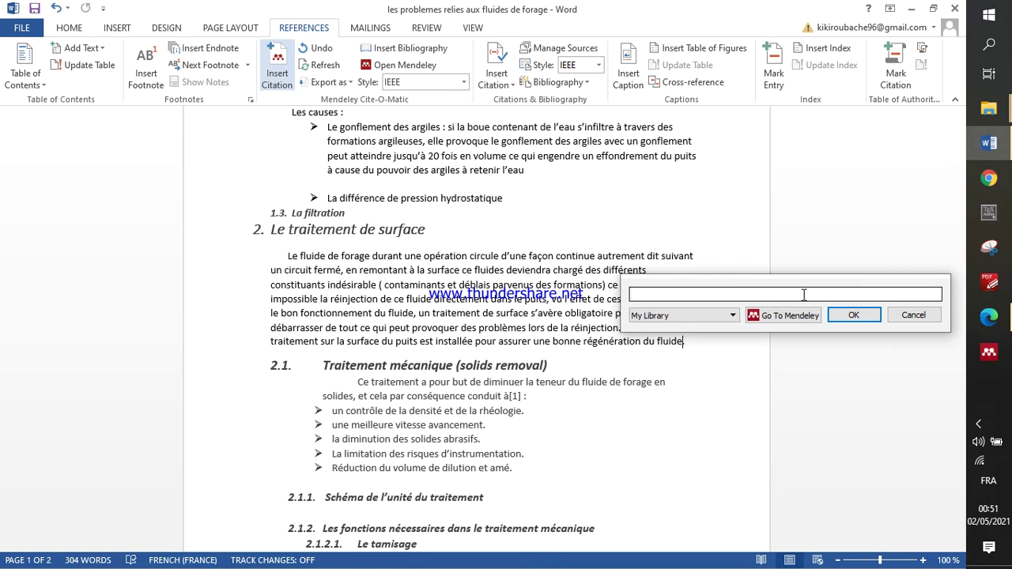
text(drilling)
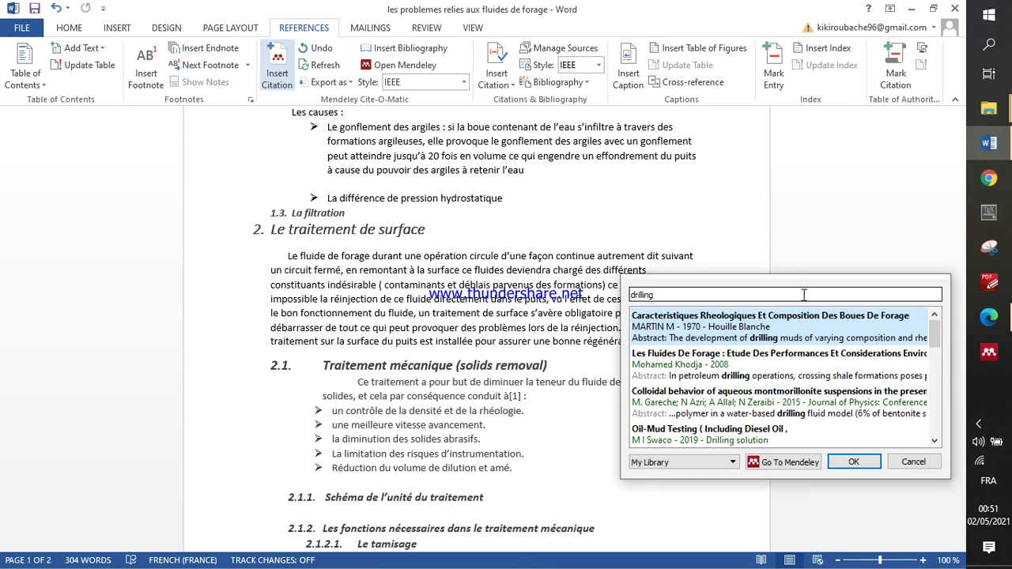
text( fluids)
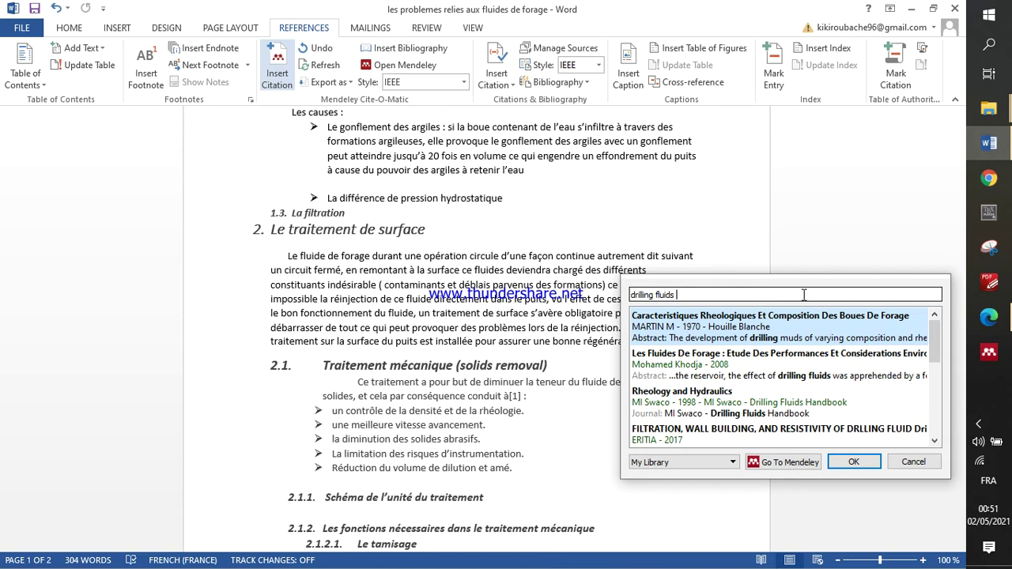
text( hand)
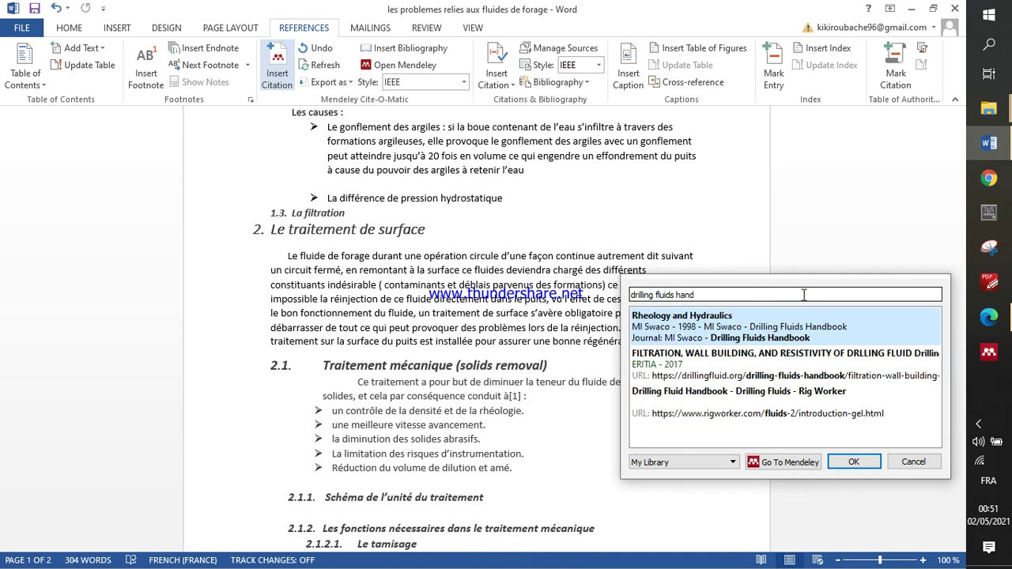
click(753, 400)
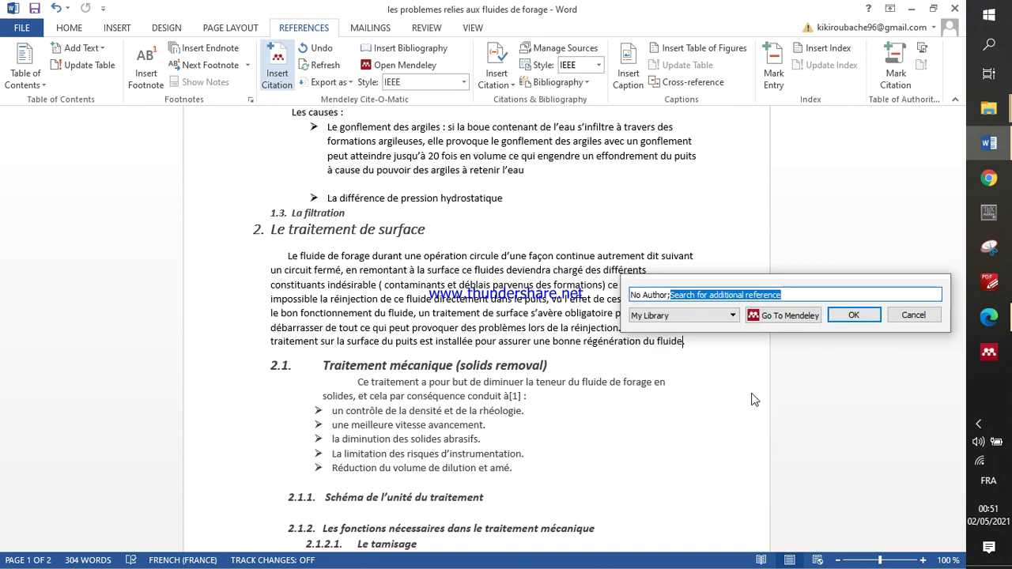
click(847, 318)
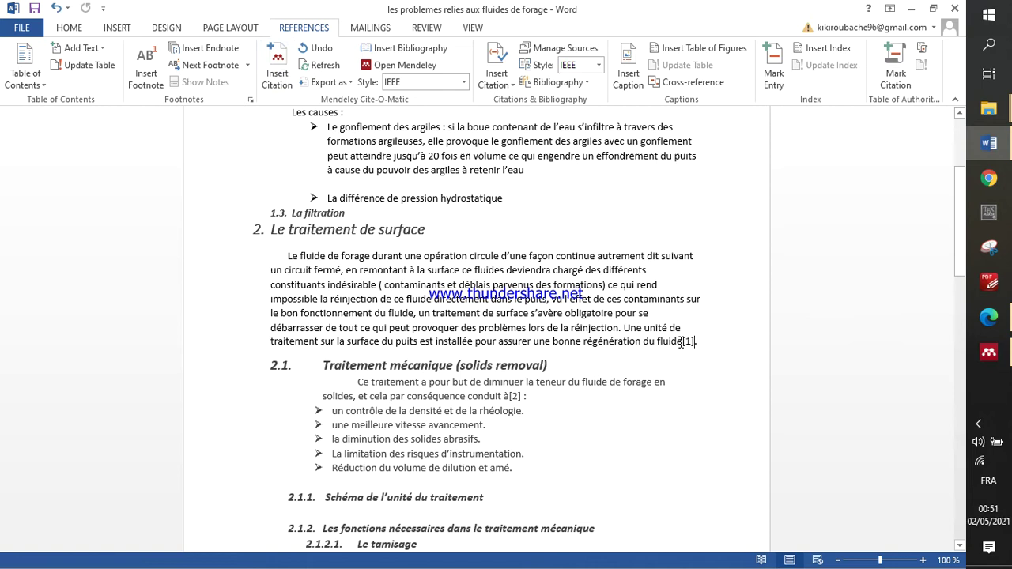
Try to insert the Mendeley bibliography at the end of the "Le traitement de surface" paragraph and undo the insertion
scroll(800, 322, down, 5)
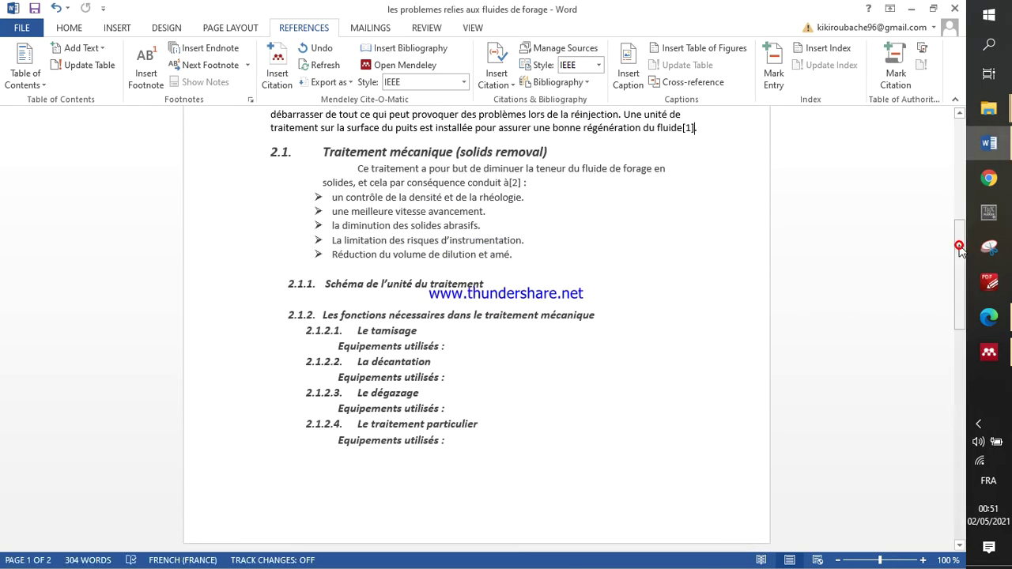
drag(961, 250, 951, 332)
scroll(624, 350, down, 5)
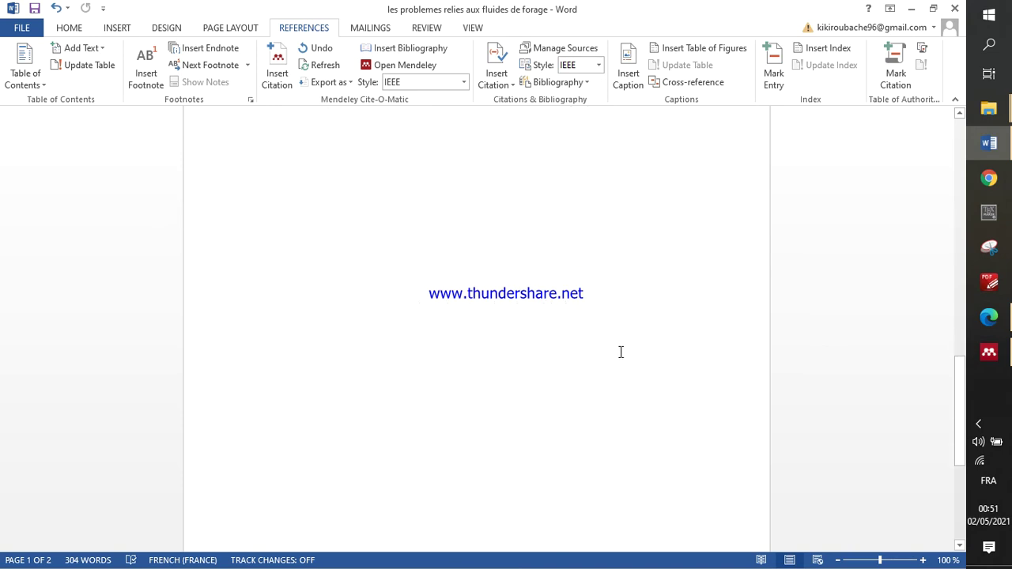
scroll(617, 359, up, 4)
scroll(616, 381, up, 3)
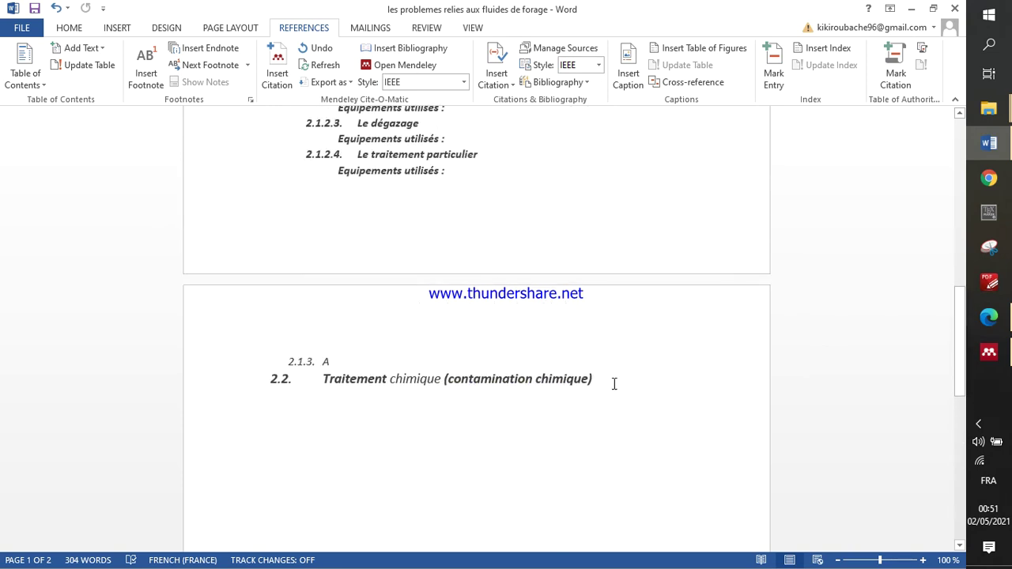
click(423, 48)
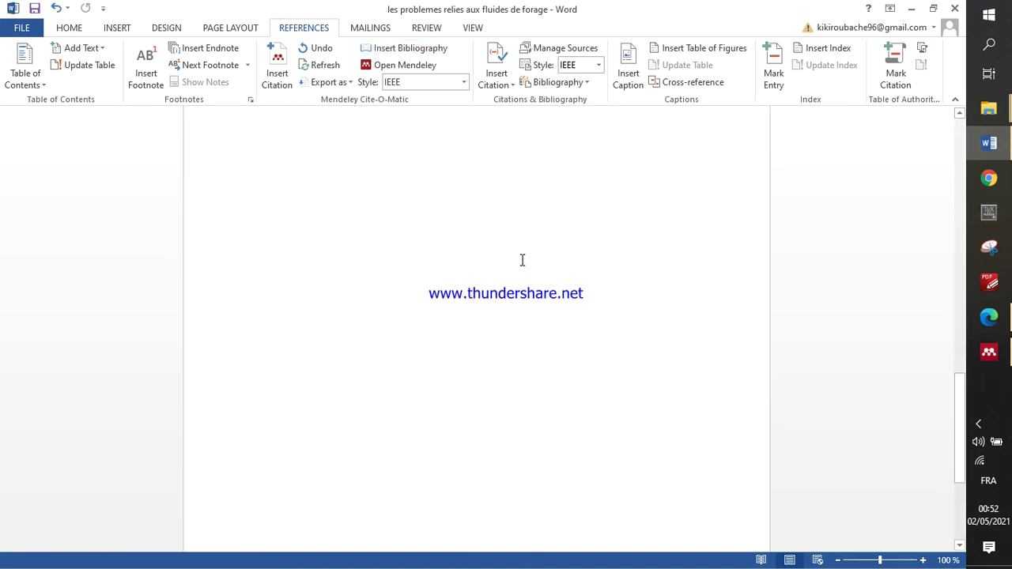
scroll(521, 262, up, 12)
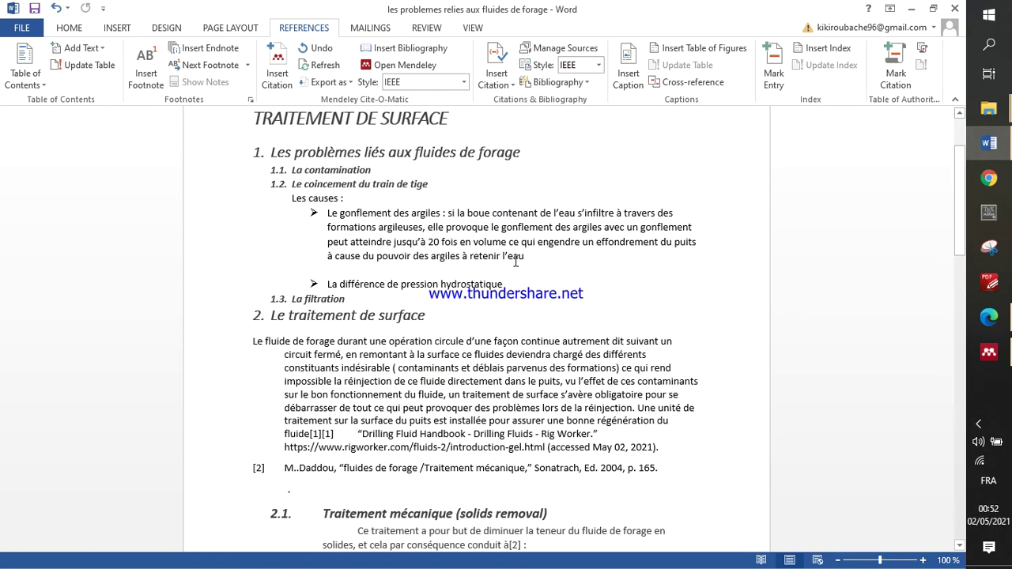
key(ctrl+z)
Add blank lines below the "Traitement chimique (contamination chimique)" heading and insert the Mendeley bibliography there
scroll(516, 261, down, 15)
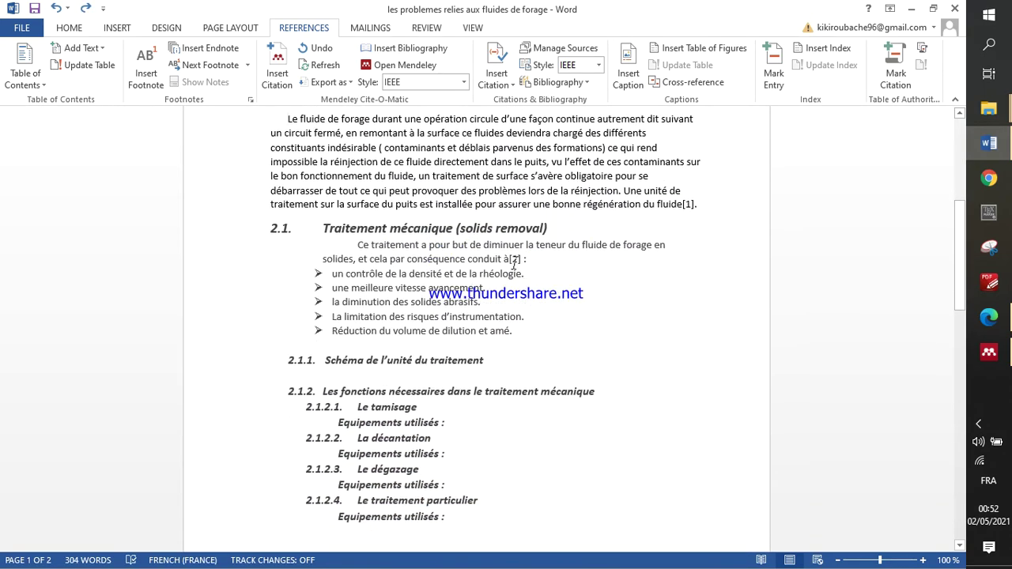
click(313, 283)
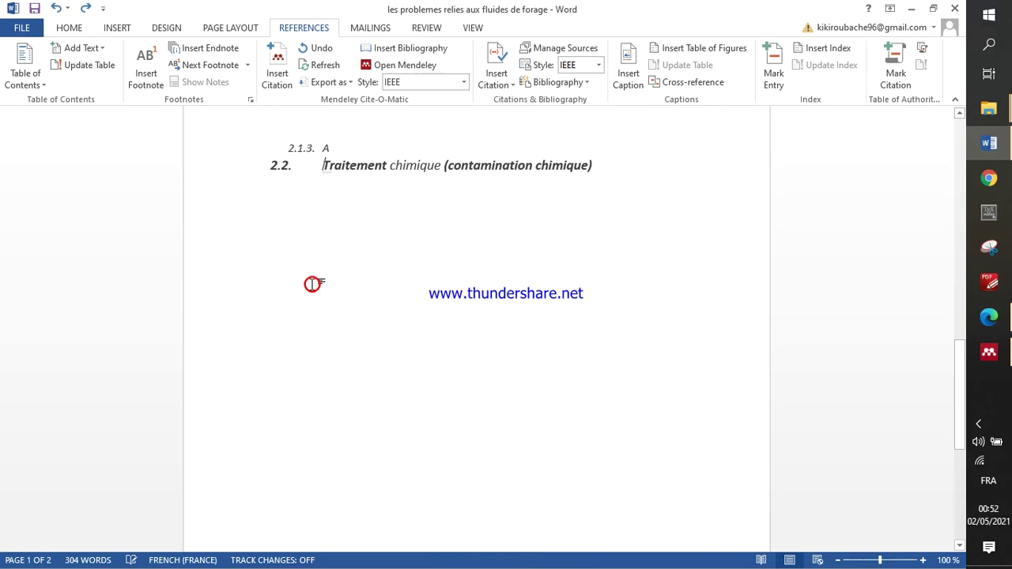
click(646, 168)
key(Return)
key(shift+Tab)
key(Return)
key(Return)
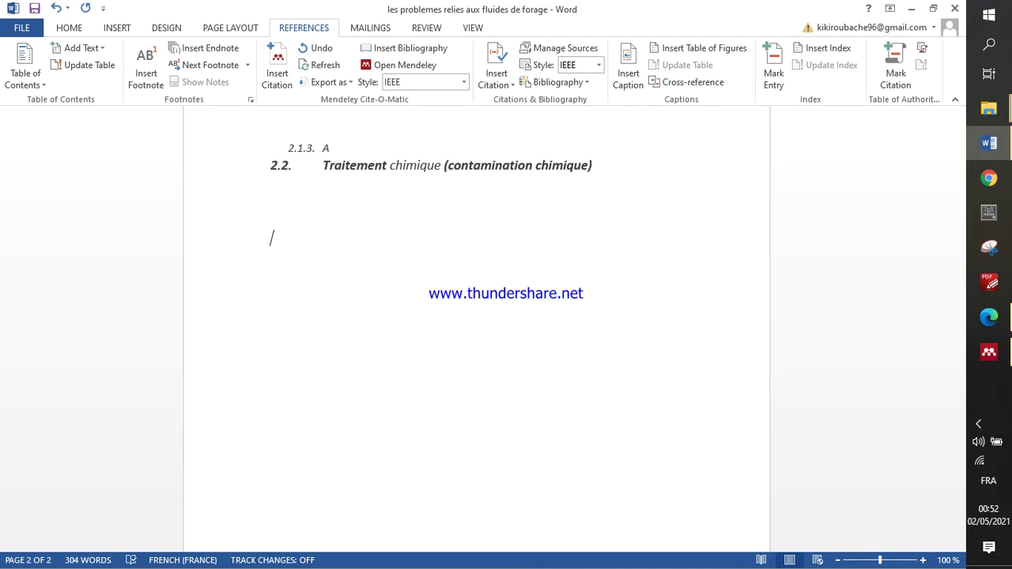
click(413, 50)
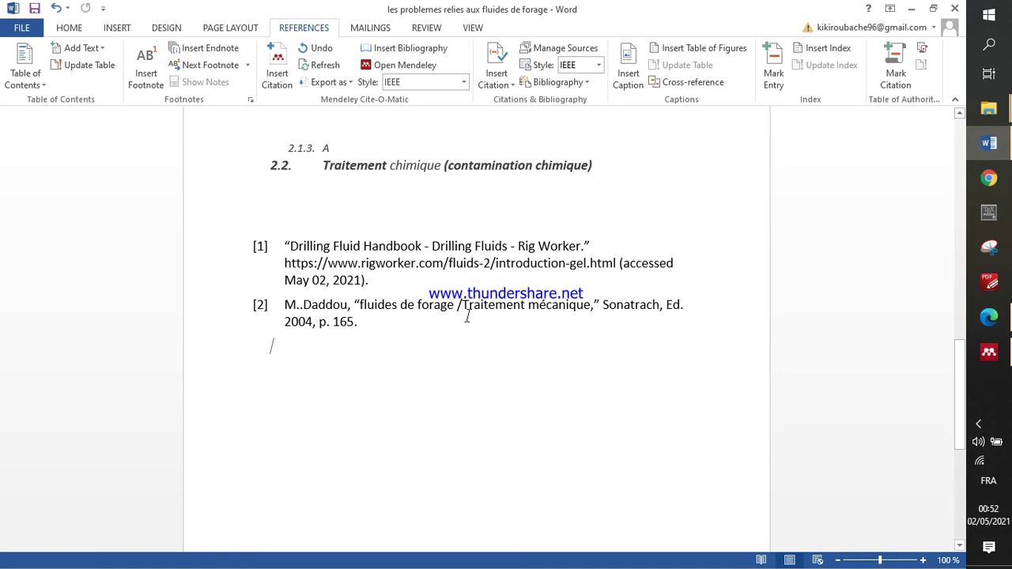
Compare the in-text citations in sections 2 and 2.1 with the bibliography entries, briefly showing the Mendeley citation search
scroll(380, 416, up, 5)
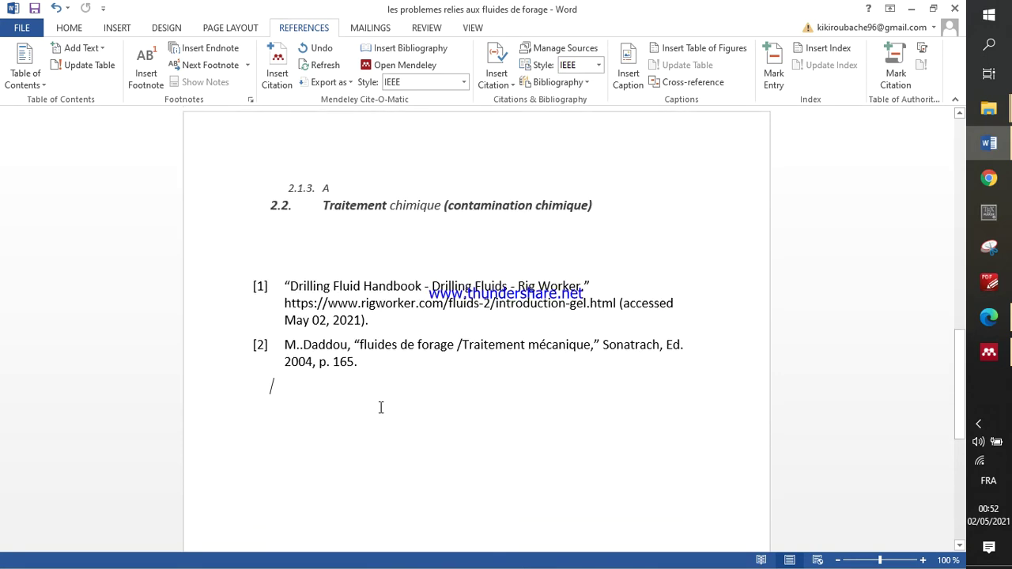
scroll(372, 396, up, 8)
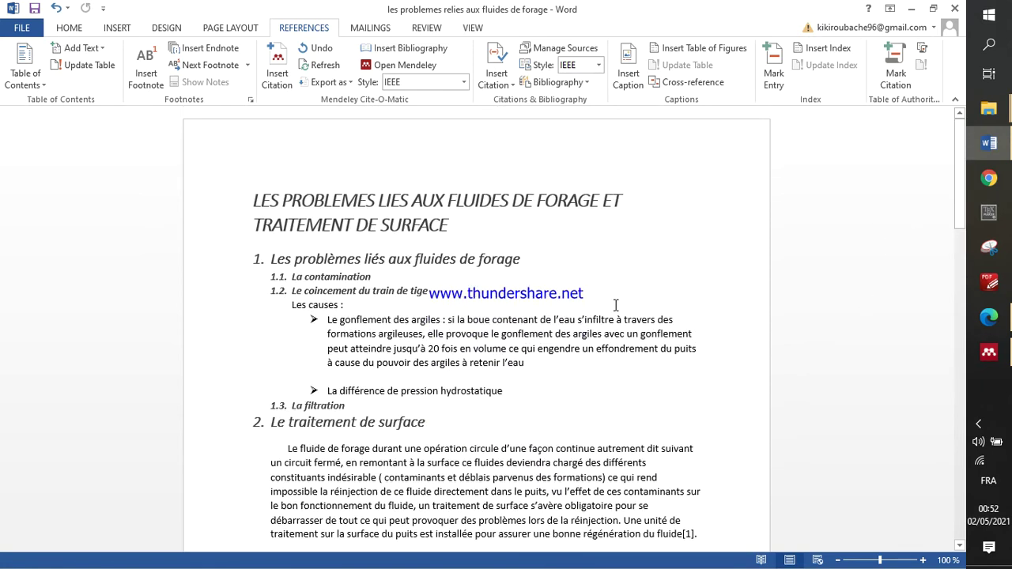
scroll(596, 307, down, 2)
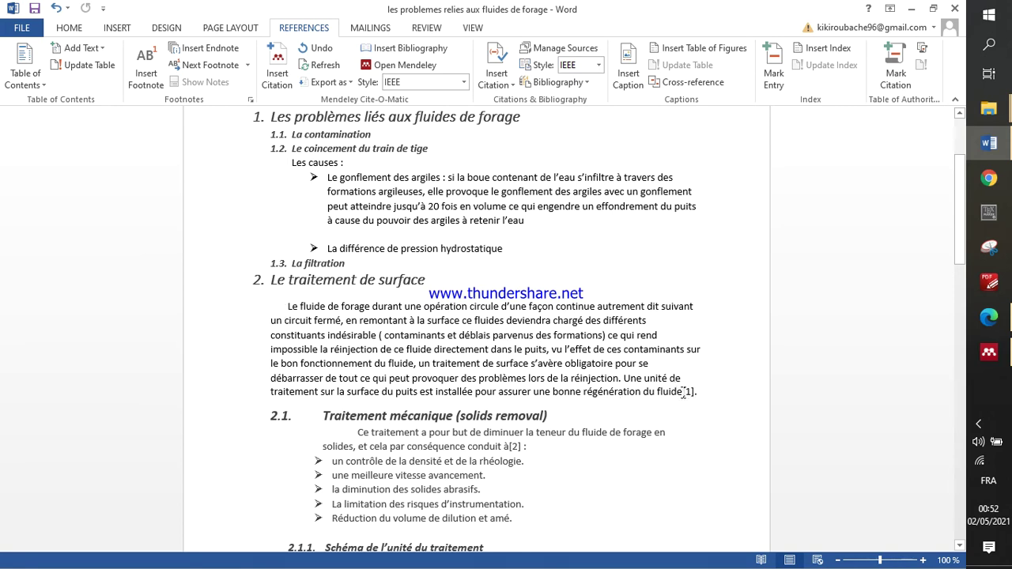
click(277, 65)
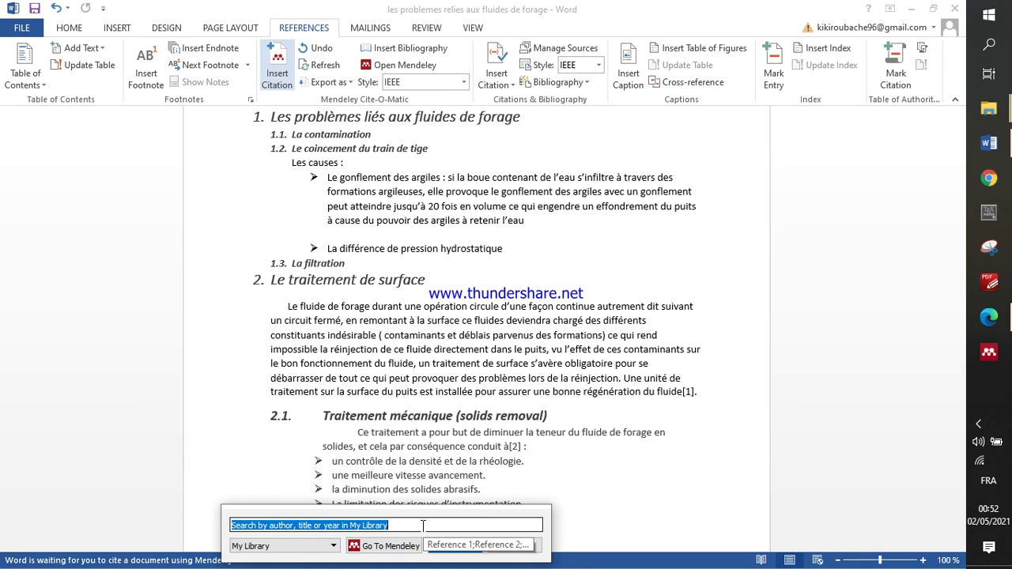
key(Escape)
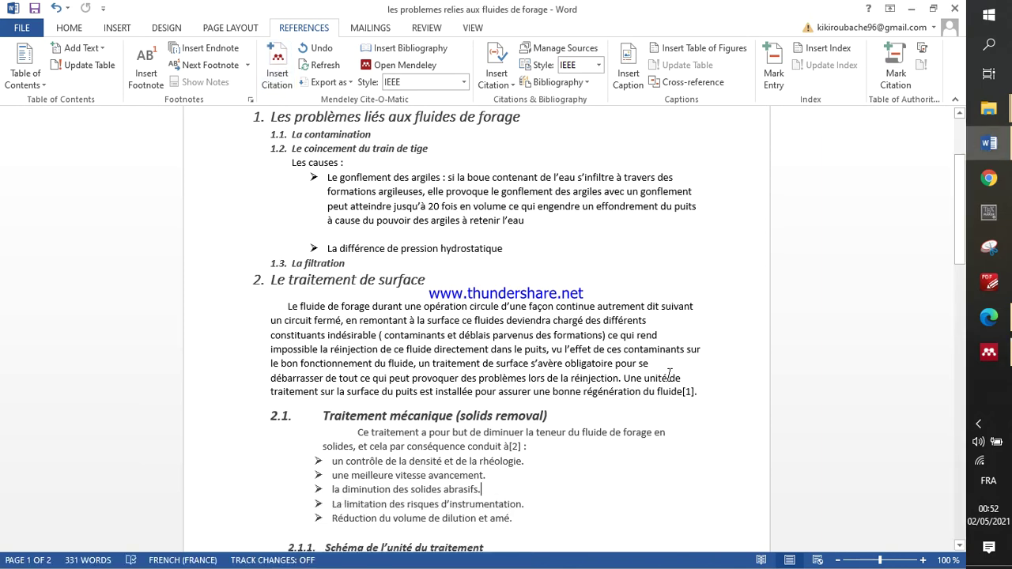
scroll(668, 376, down, 15)
scroll(655, 426, down, 2)
scroll(657, 434, up, 8)
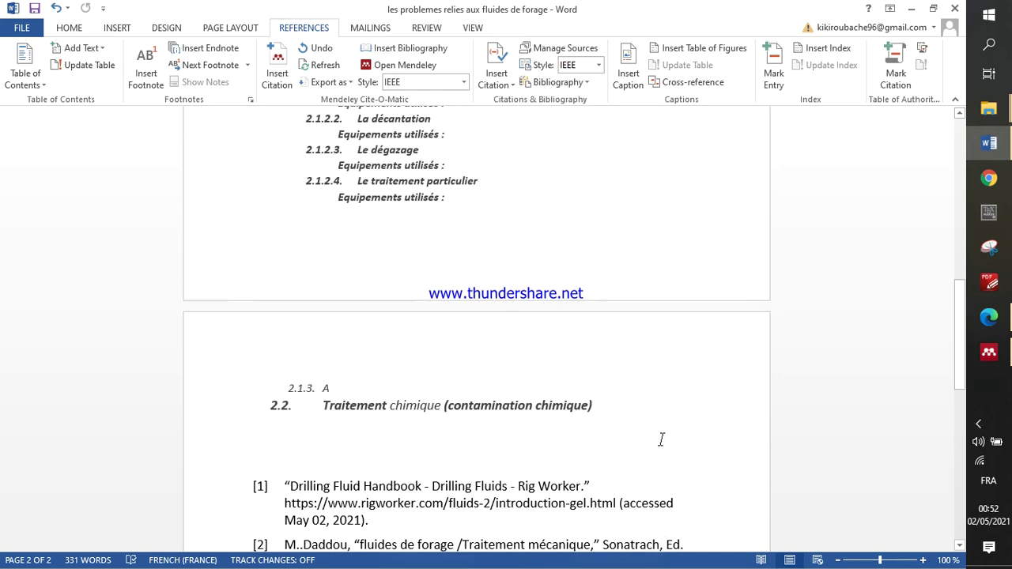
scroll(656, 436, up, 5)
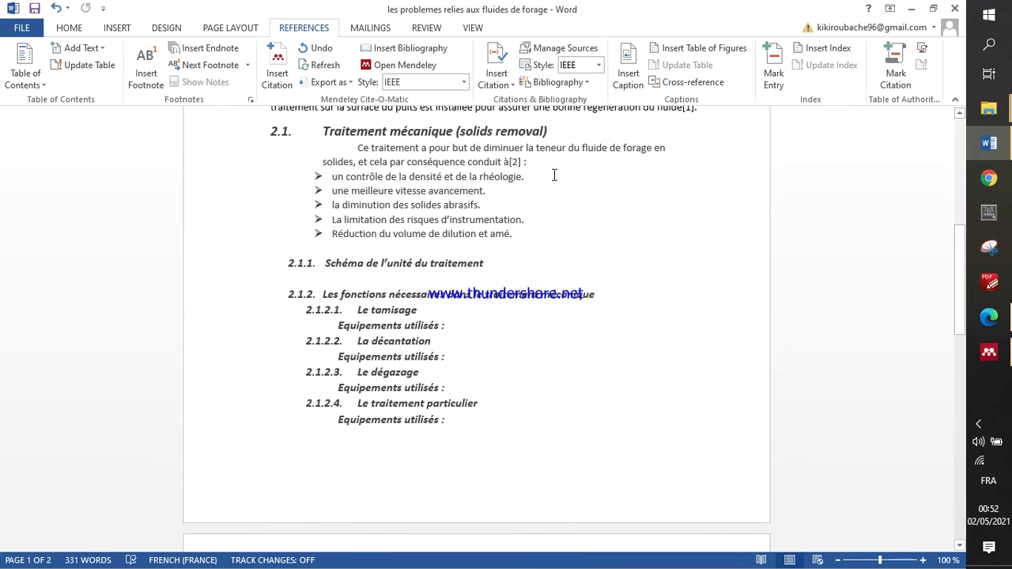
Show the available Mendeley citation styles, choose IEEE, and look through the document's numbered citations
click(464, 83)
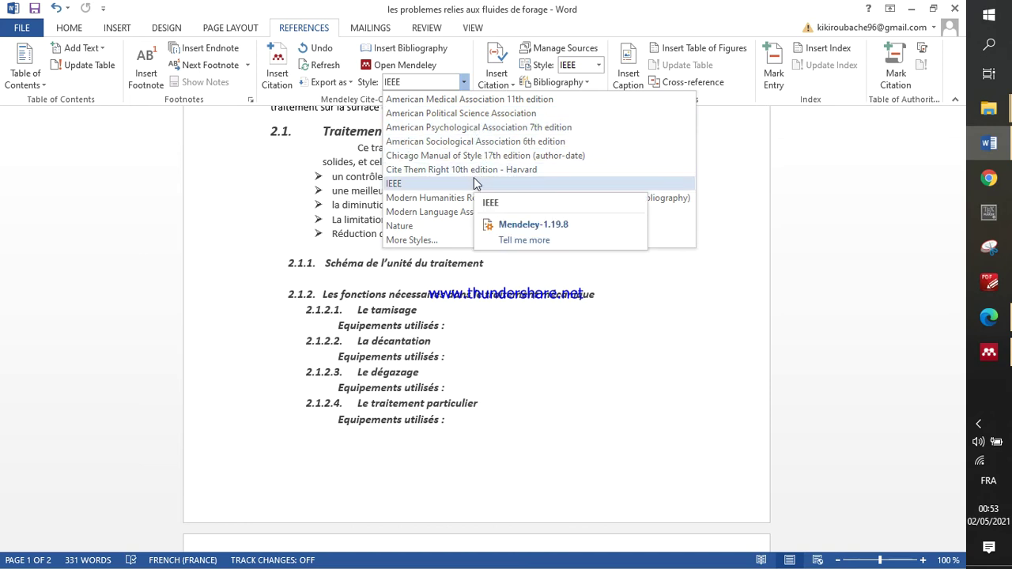
click(419, 185)
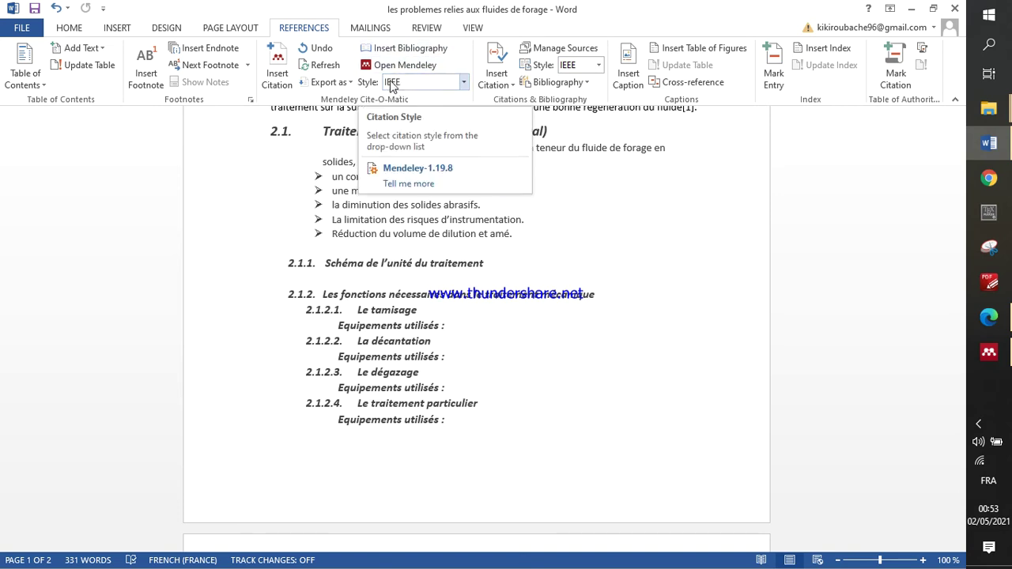
scroll(542, 332, up, 4)
scroll(616, 313, down, 1)
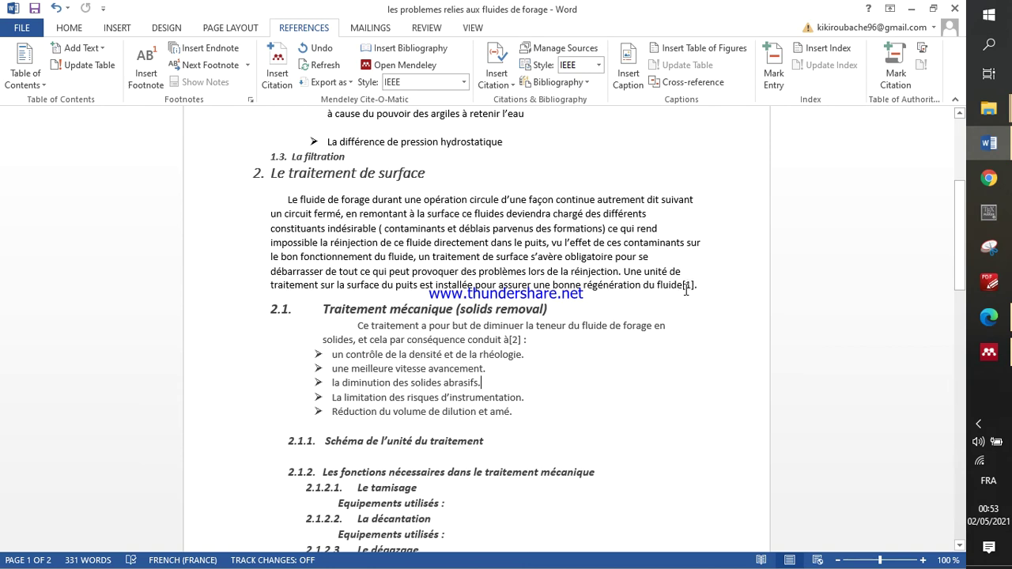
scroll(525, 352, down, 3)
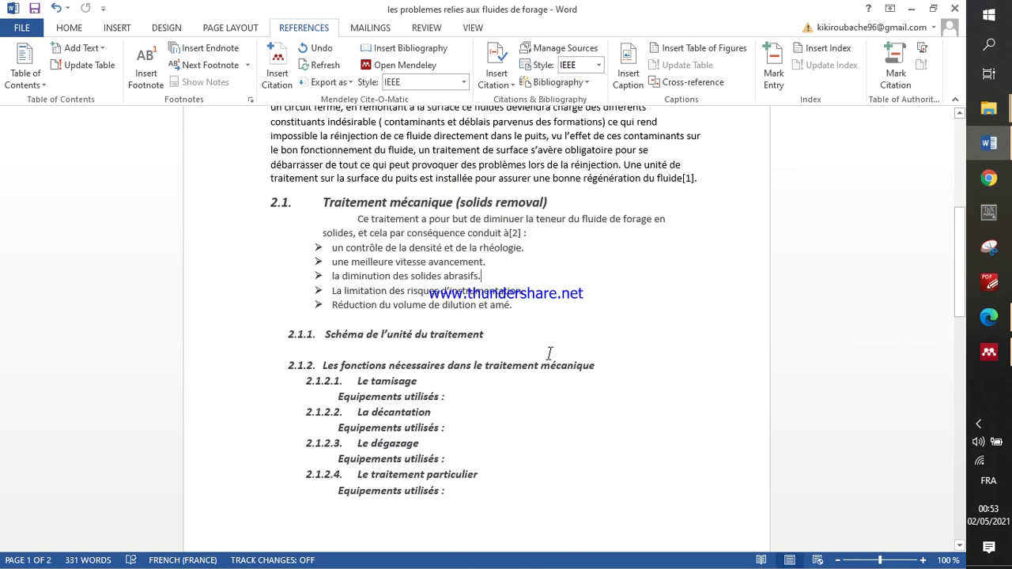
scroll(525, 345, up, 8)
scroll(525, 345, down, 15)
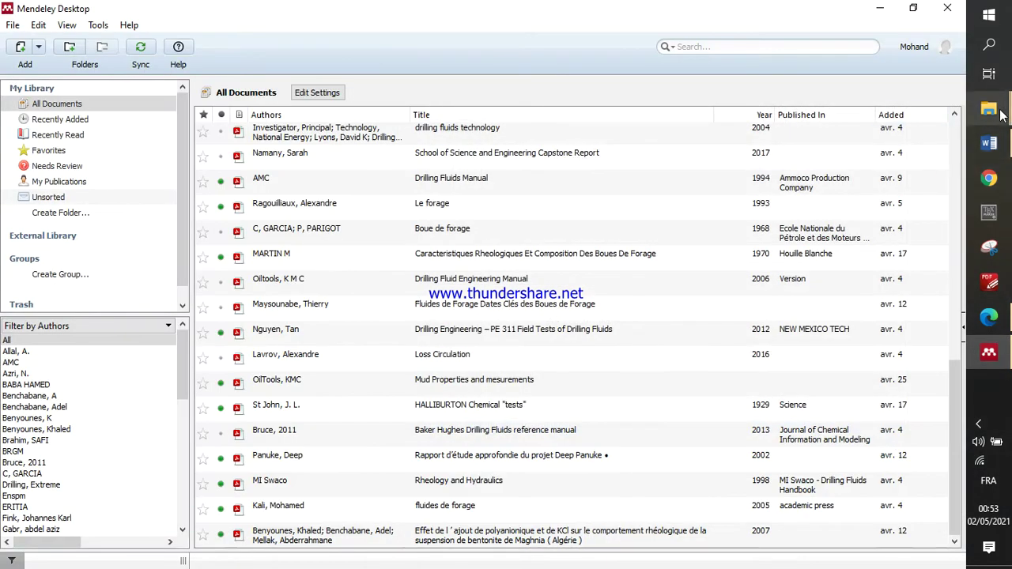
Switch to File Explorer and open the "boue de forage docs" folder inside "documentation" under "chapitres du memoire"
mouse_move(989, 107)
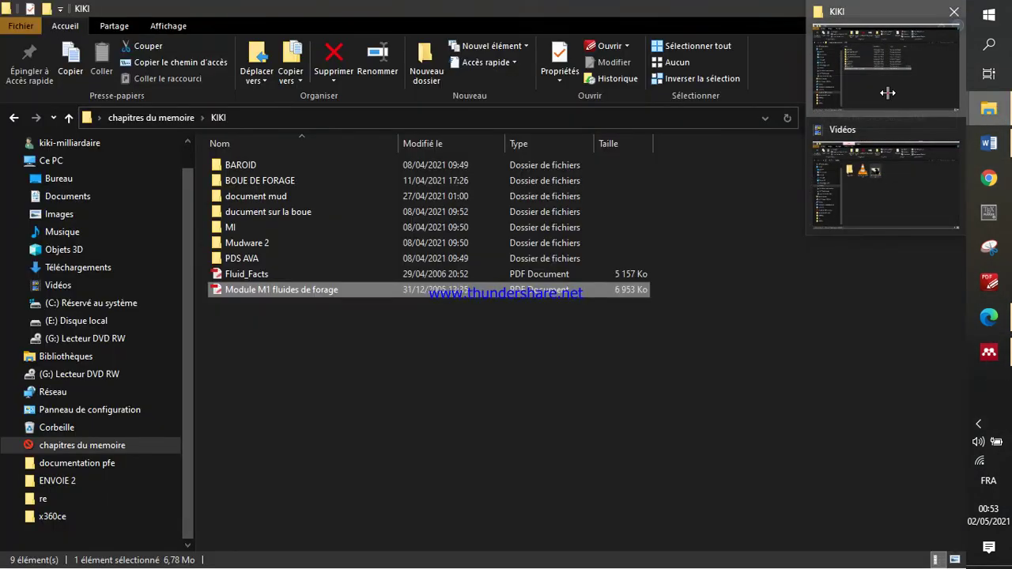
click(887, 92)
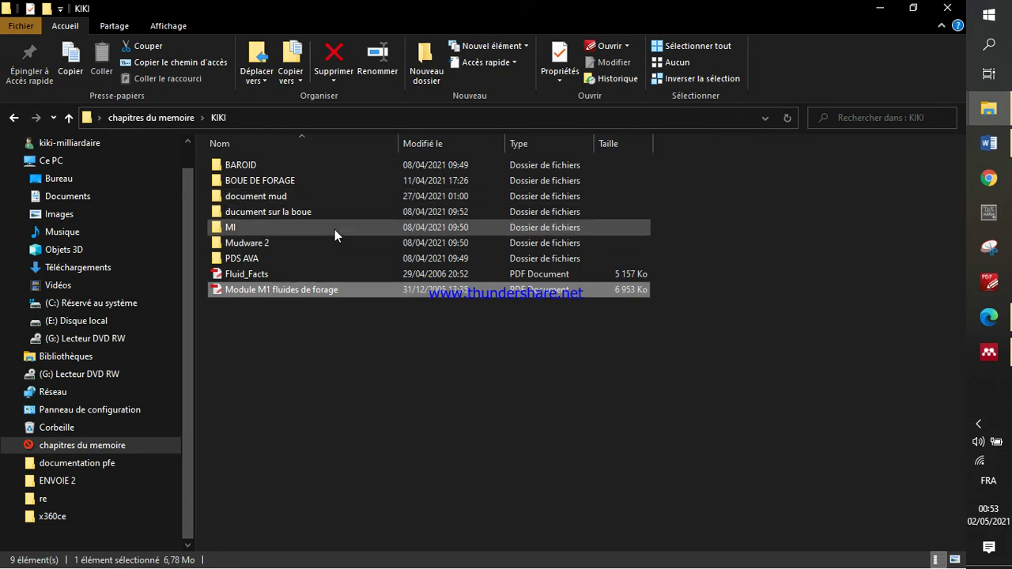
key(BackSpace)
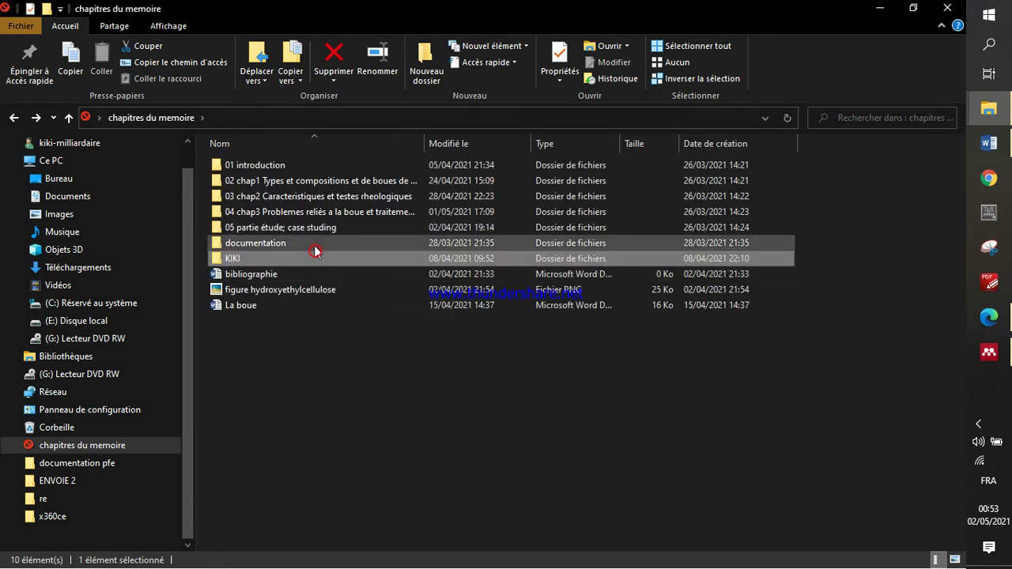
double_click(314, 244)
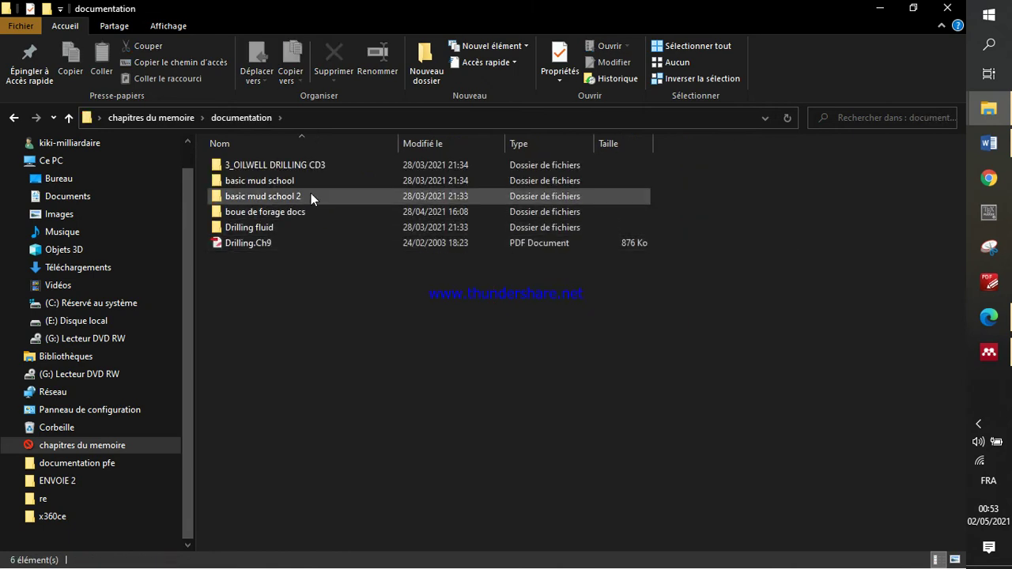
double_click(316, 213)
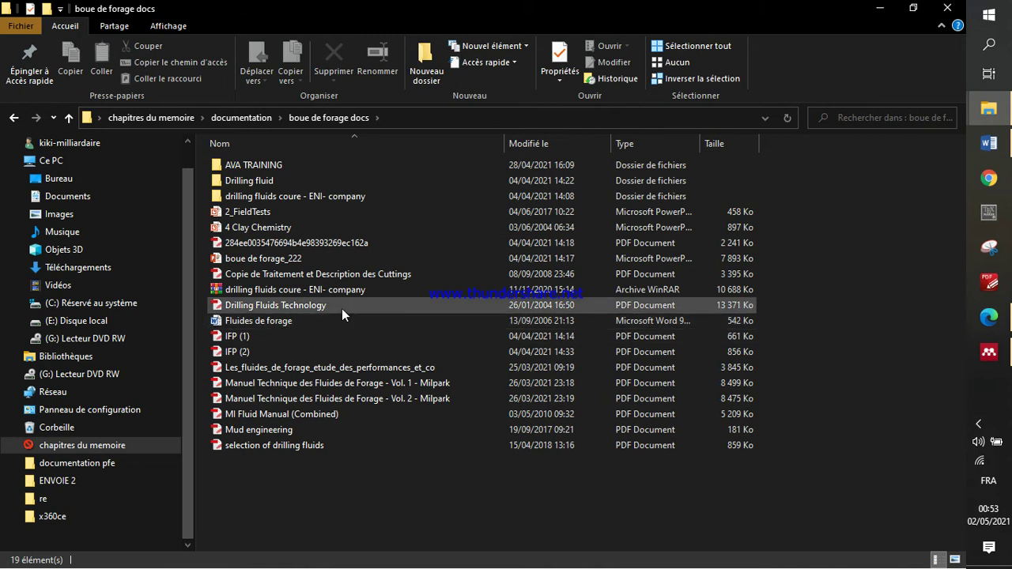
Import the "Drilling Fluids Technology" PDF from the "boue de forage docs" folder into the Mendeley Desktop library
mouse_move(322, 306)
drag(295, 305, 461, 265)
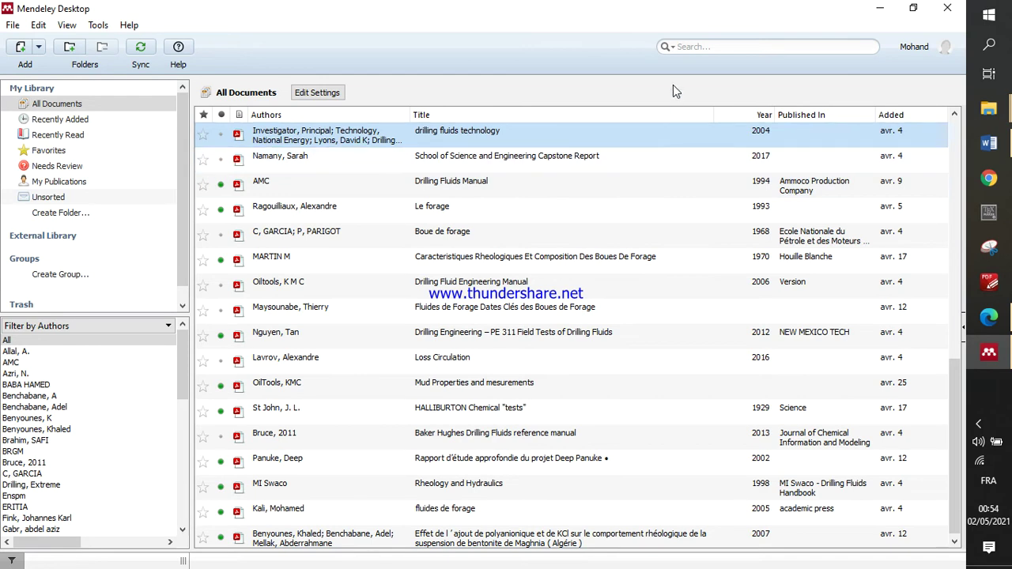
Look through the library's author list and filter the documents by the author of "School of Science and Engineering Capstone Report"
scroll(86, 393, down, 4)
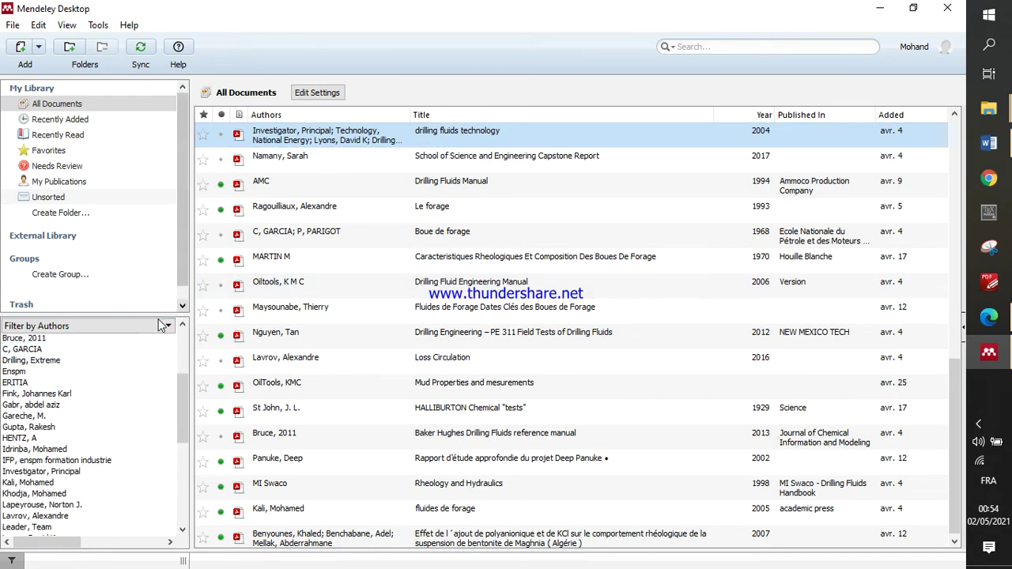
scroll(161, 363, up, 4)
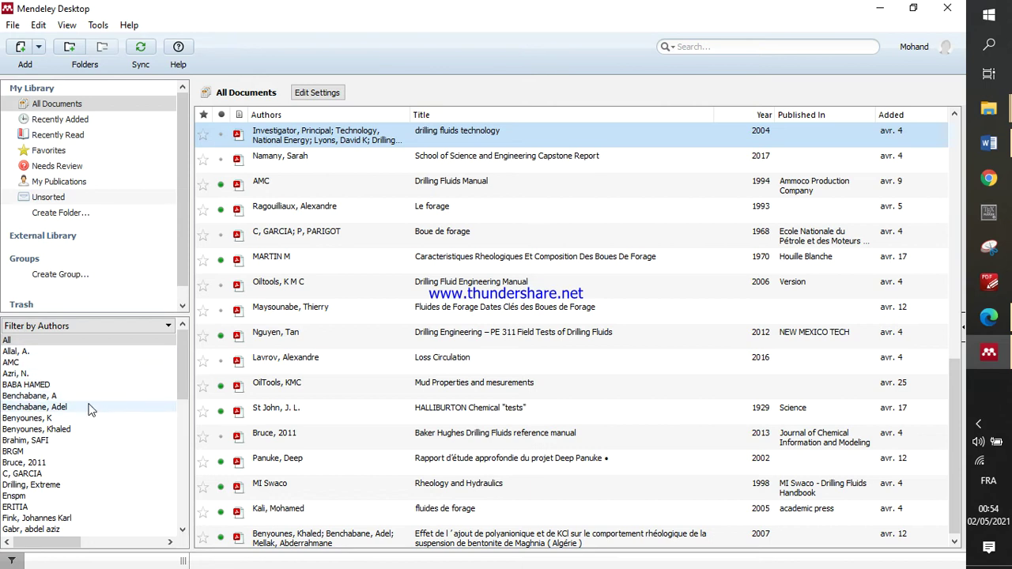
scroll(90, 409, down, 12)
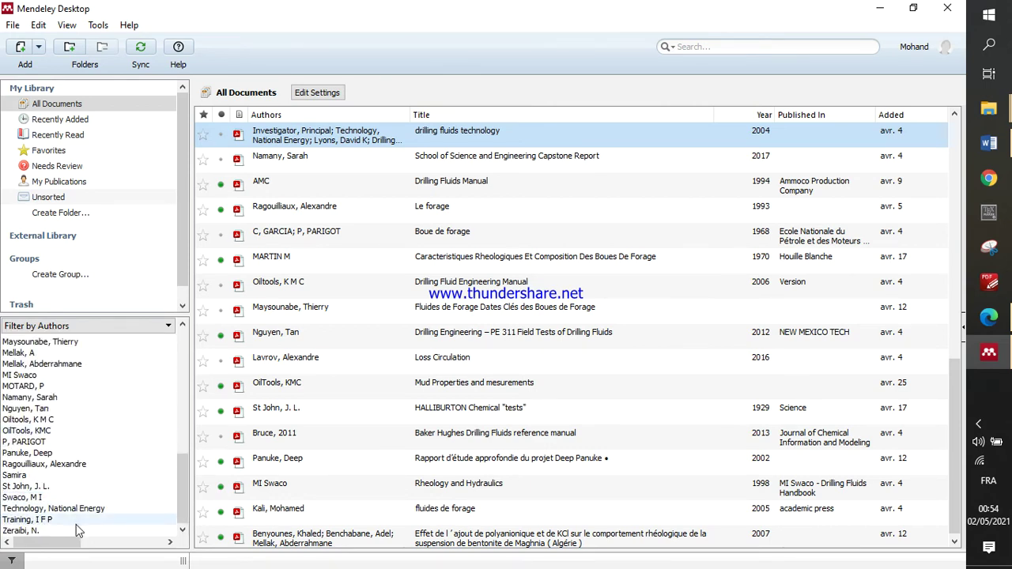
click(45, 397)
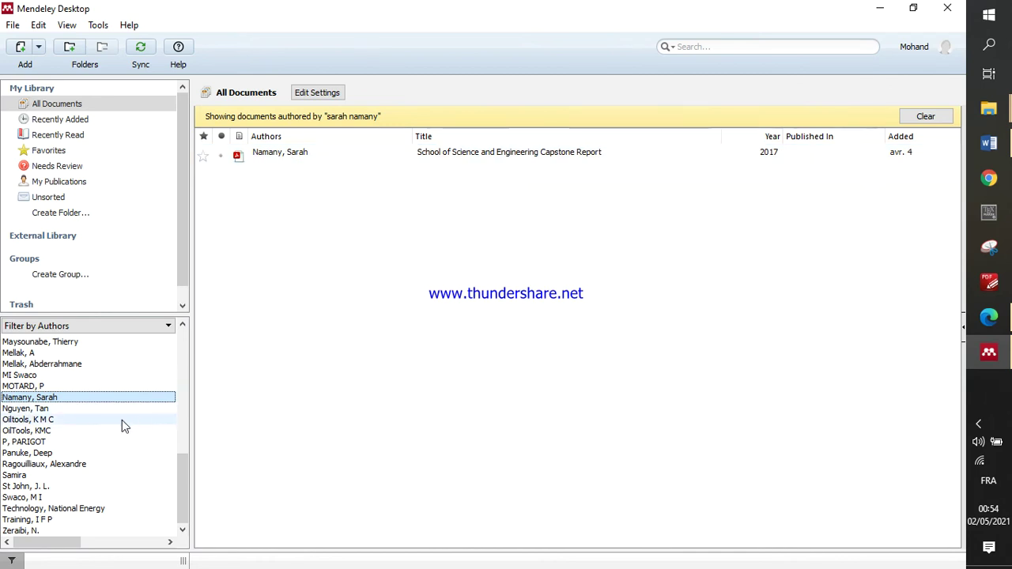
scroll(77, 439, up, 15)
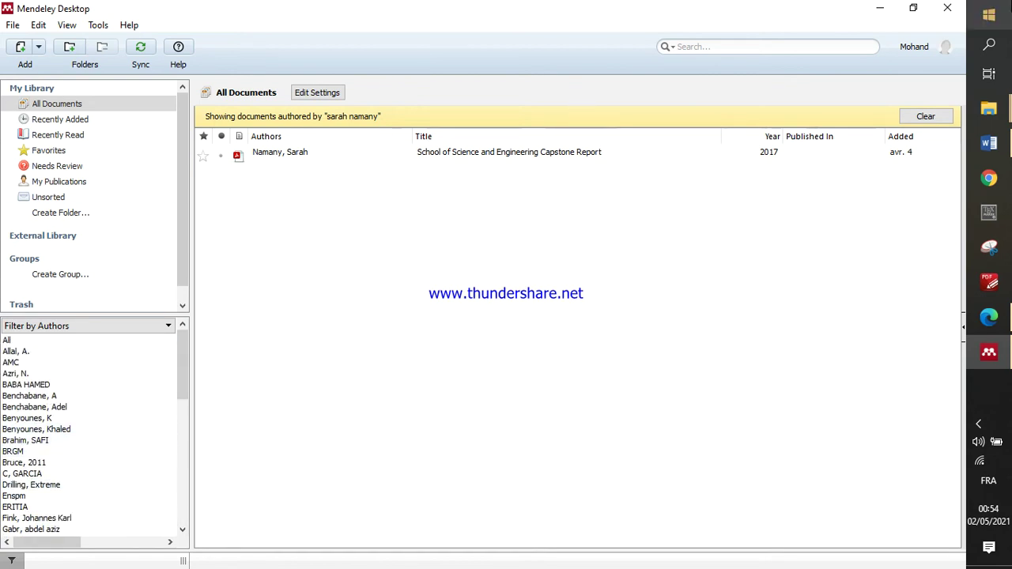
Minimize Mendeley Desktop and File Explorer, and refresh the desktop
click(882, 8)
click(880, 8)
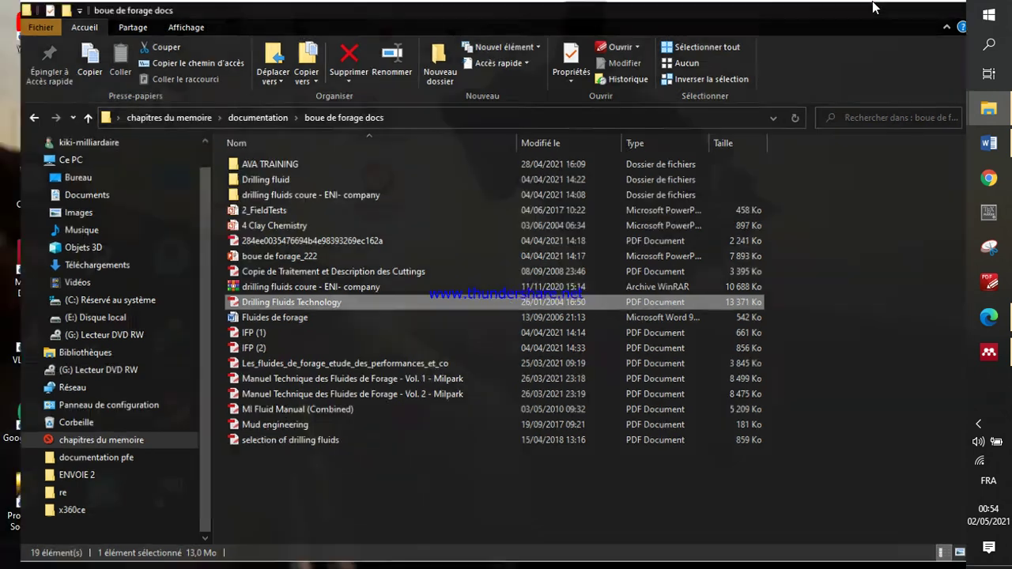
right_click(572, 222)
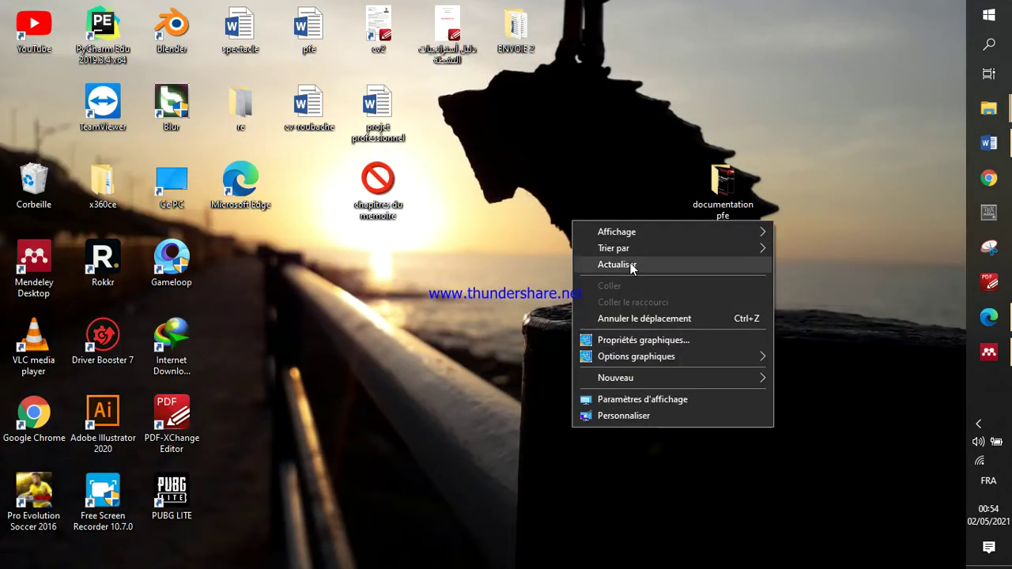
click(633, 265)
In File Explorer, open the Word document inside "02 chap1 Types et compositions et de boues de forage", subfolder "1 les deffirents types de boues de forage"
mouse_move(988, 108)
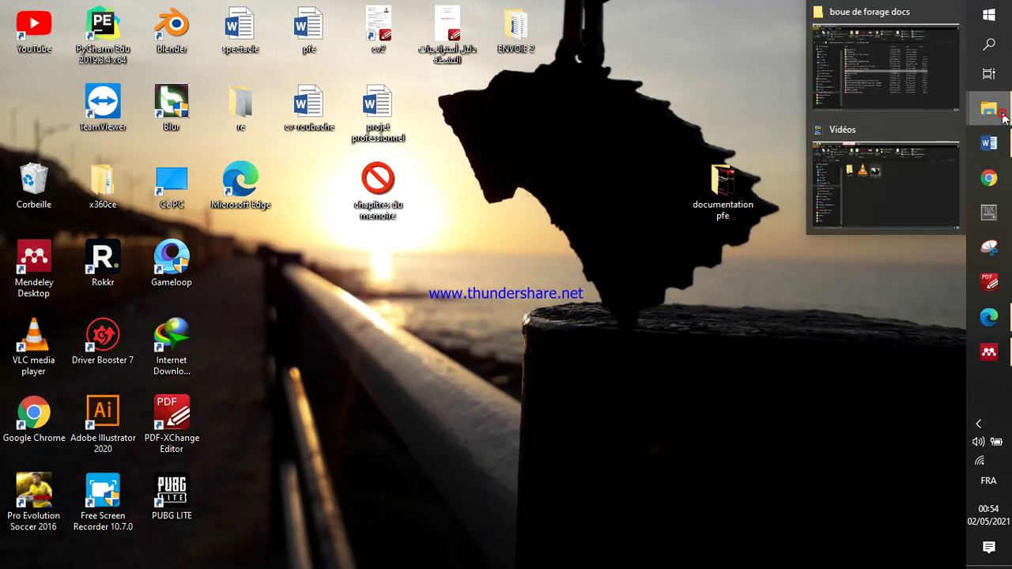
click(909, 82)
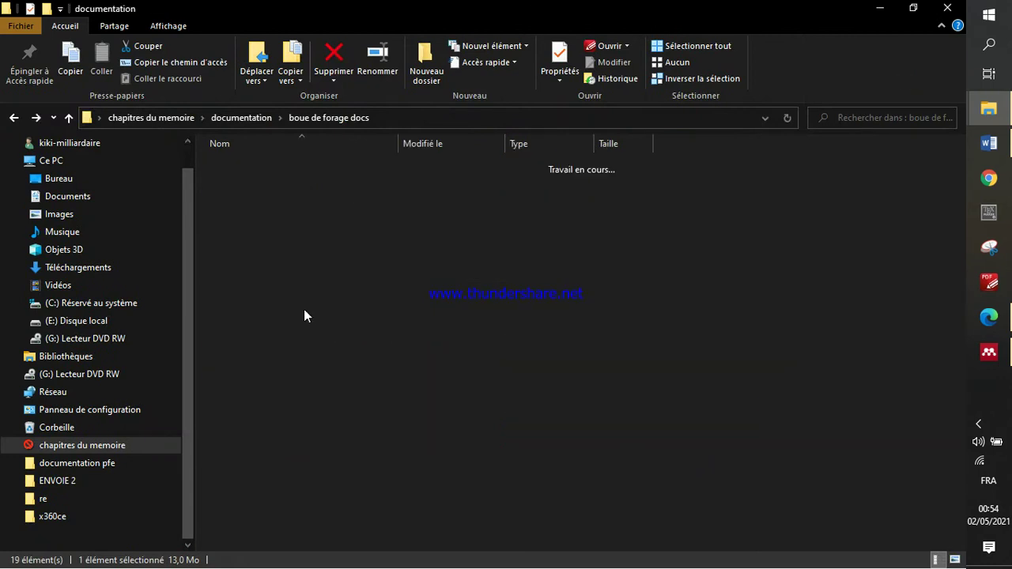
key(alt+Up)
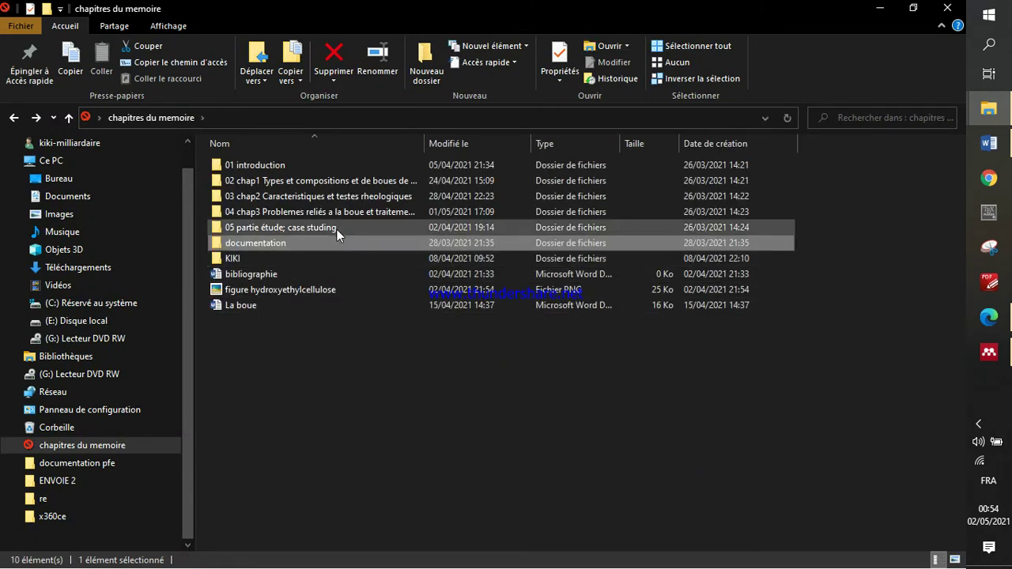
double_click(357, 181)
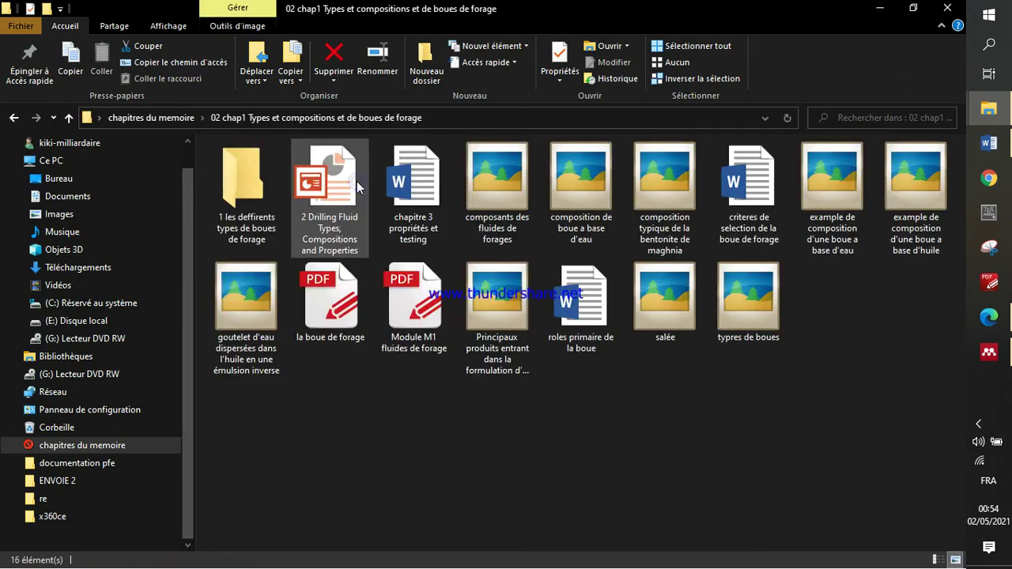
double_click(245, 178)
click(261, 164)
double_click(260, 165)
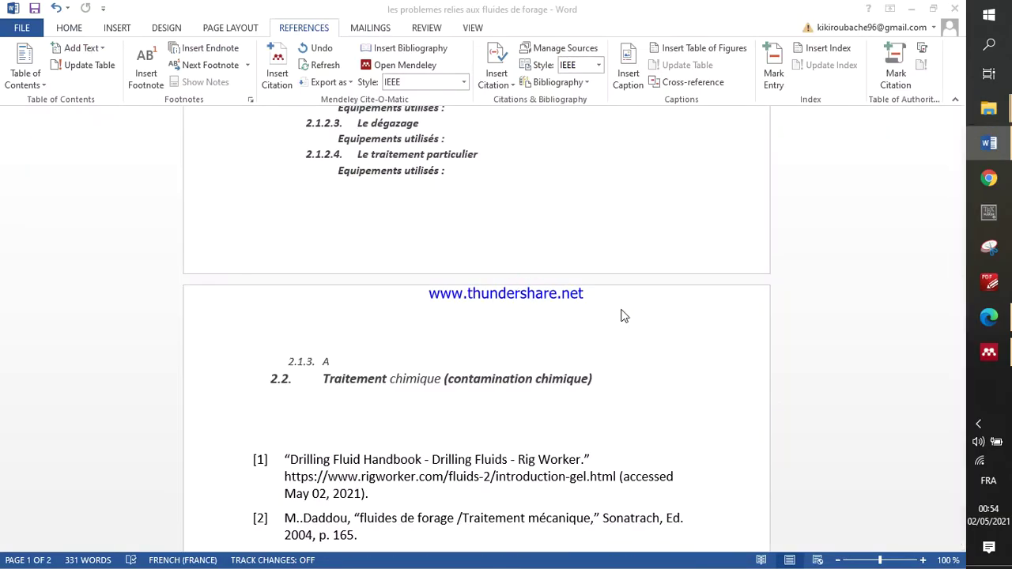
Look through the numbered in-text citations in the chapter and review the list under "Références bibliographiques" at its end
scroll(627, 314, down, 20)
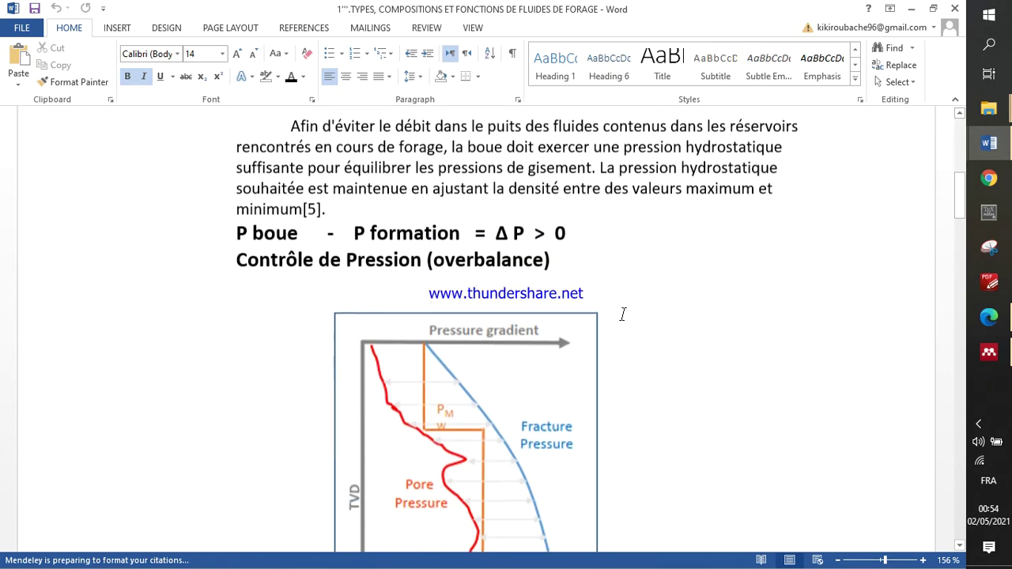
scroll(632, 331, down, 3)
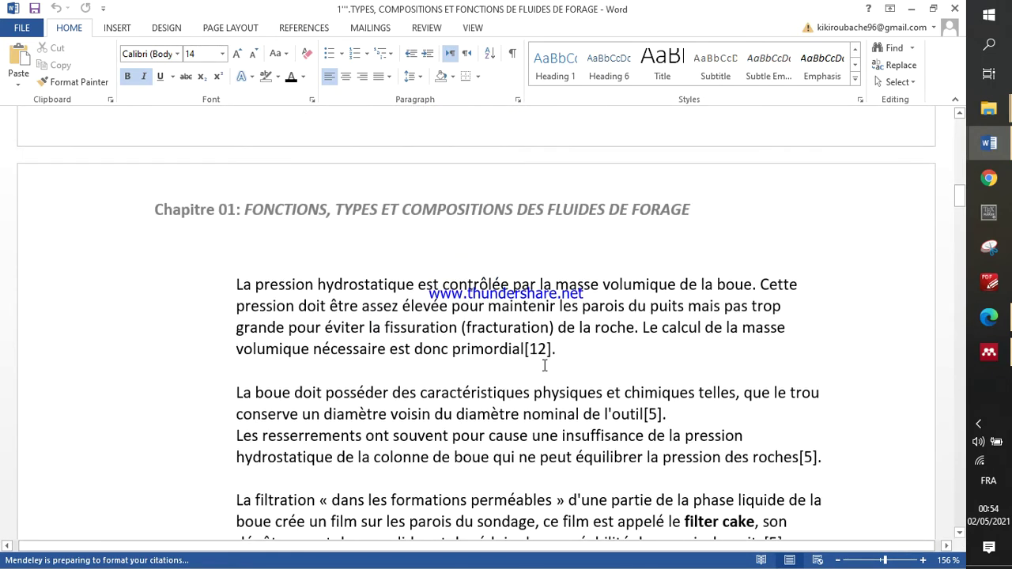
scroll(605, 241, down, 7)
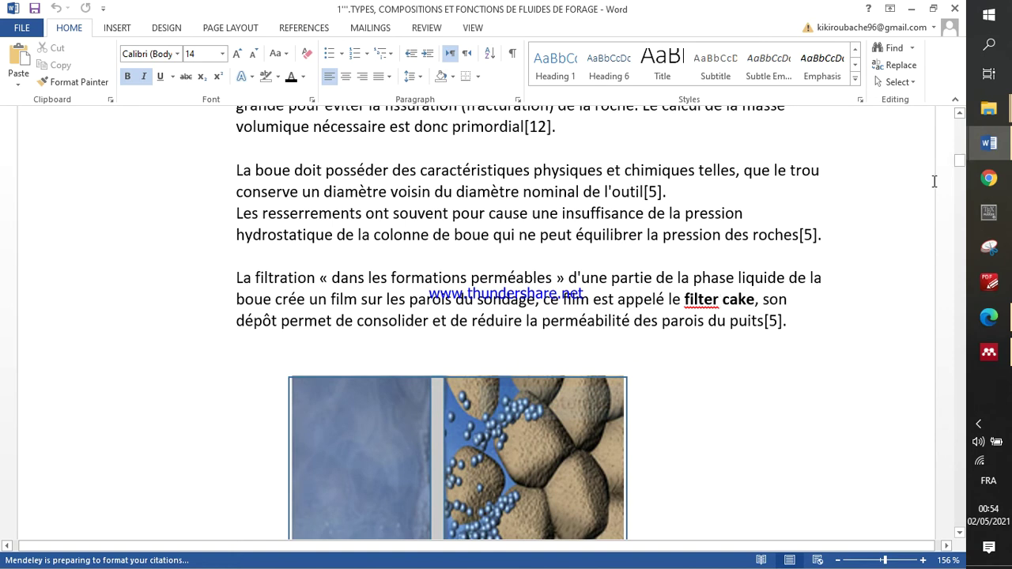
drag(963, 163, 941, 518)
scroll(517, 366, up, 5)
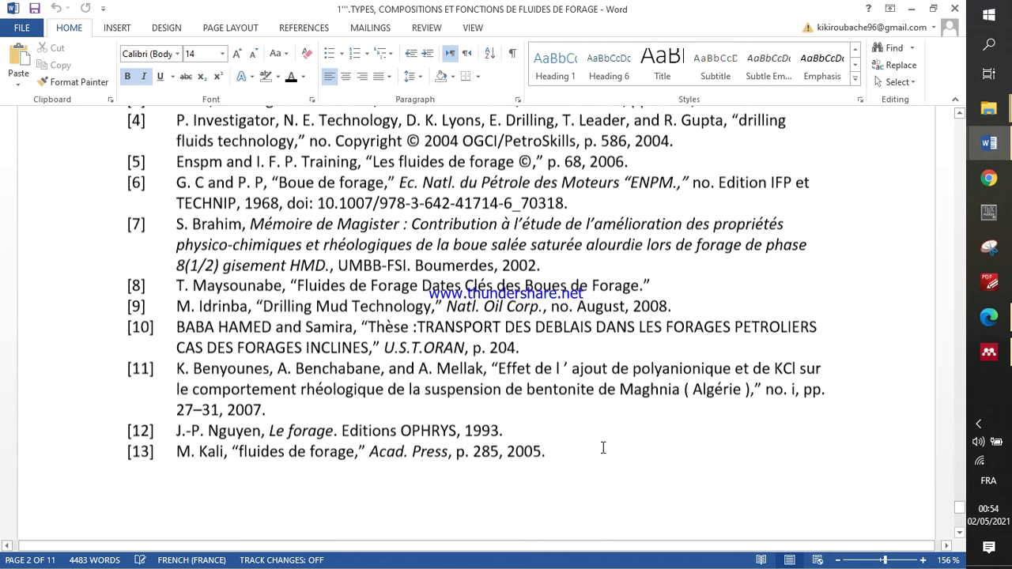
scroll(308, 251, down, 7)
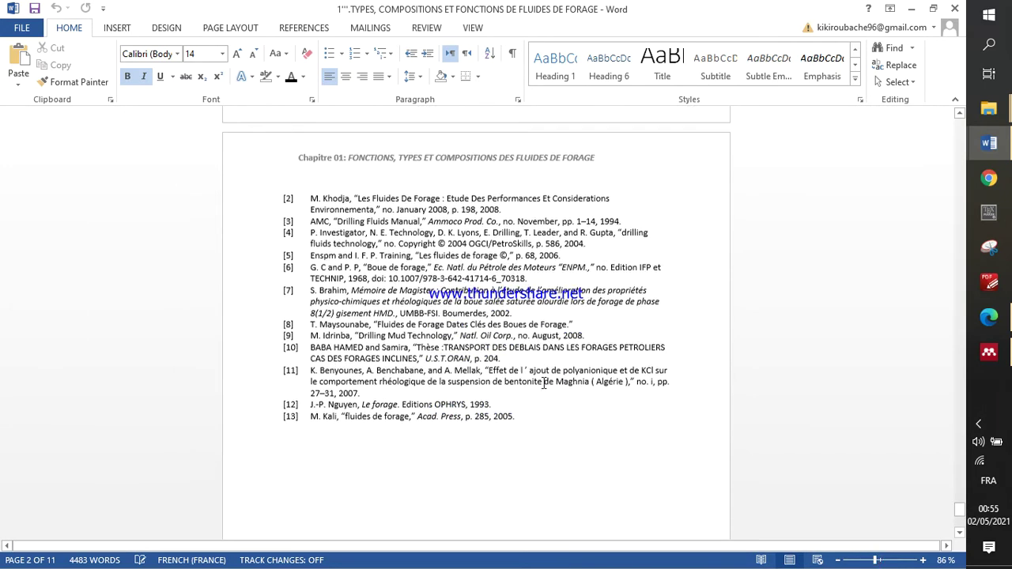
scroll(359, 233, up, 4)
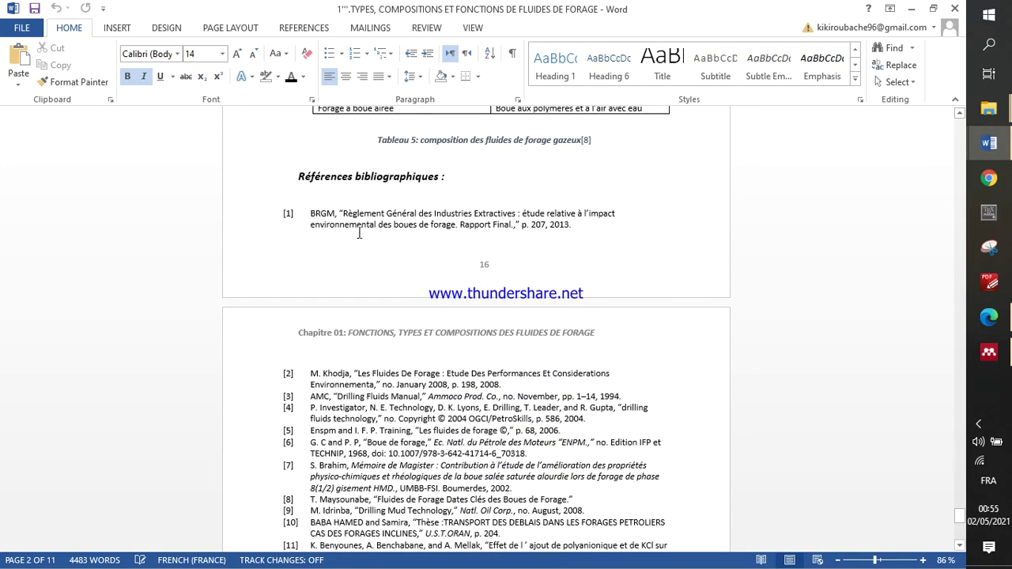
scroll(386, 238, down, 5)
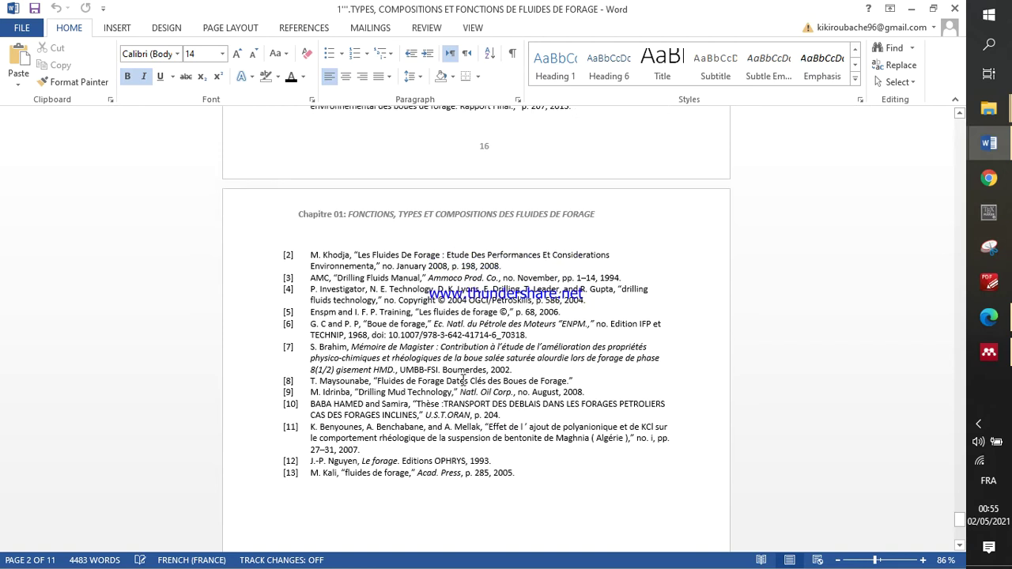
scroll(410, 358, down, 9)
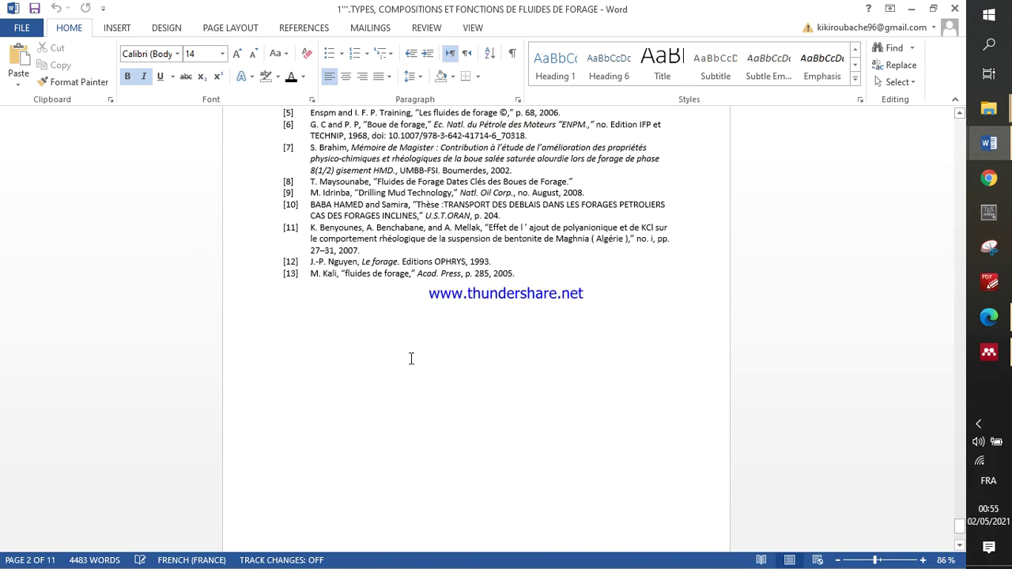
scroll(410, 357, up, 11)
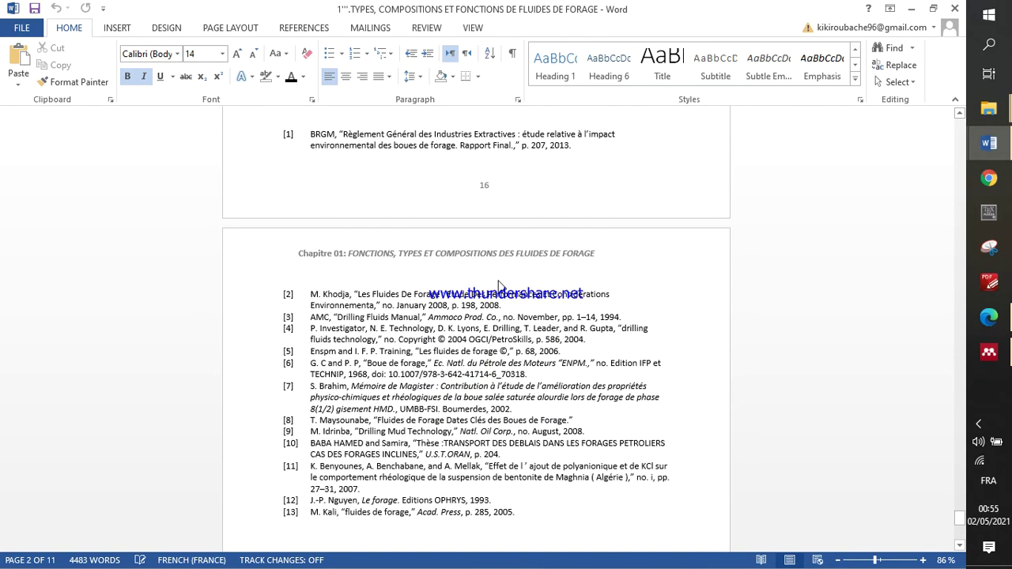
Minimize the Word documents, switch to Microsoft Edge and look through all references in the online Mendeley library
click(911, 9)
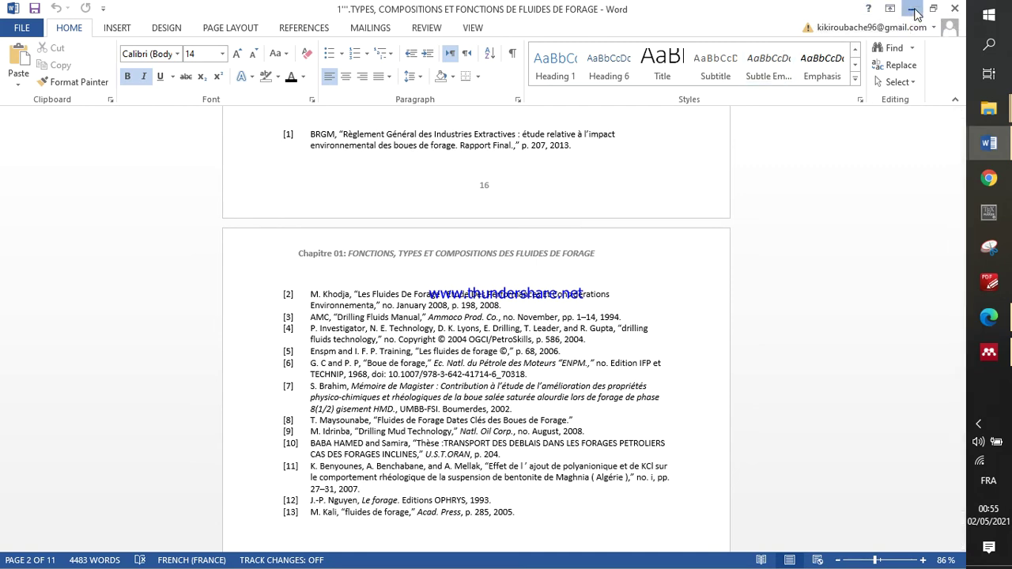
click(911, 8)
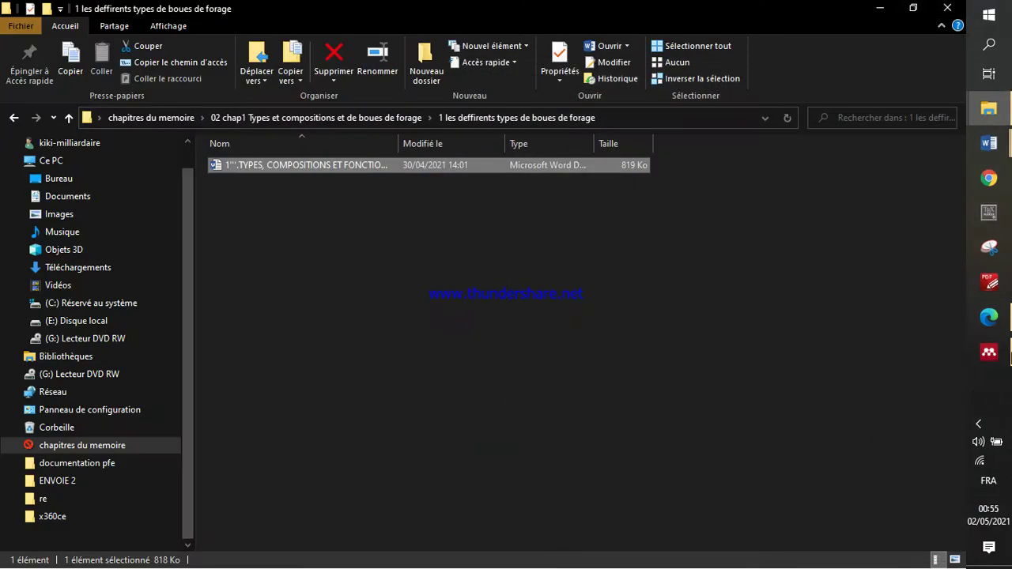
mouse_move(1000, 324)
click(993, 320)
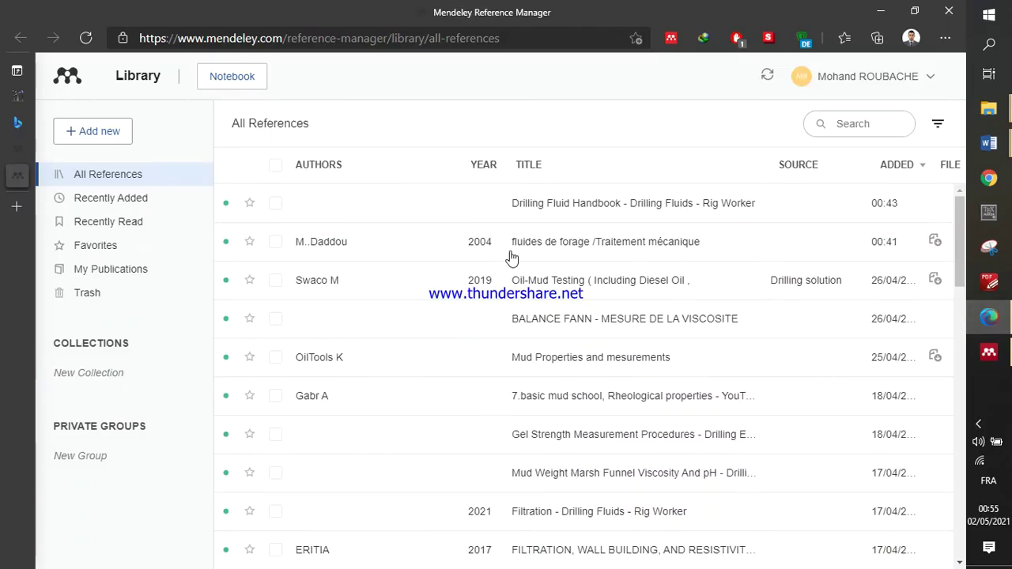
scroll(402, 245, down, 8)
scroll(402, 244, up, 8)
scroll(401, 239, down, 6)
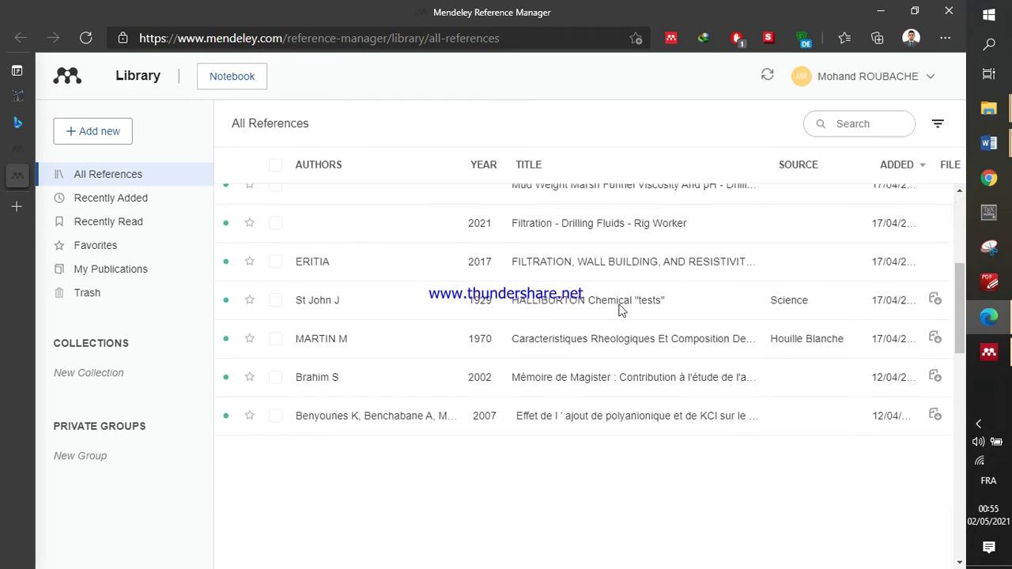
scroll(809, 423, down, 3)
scroll(809, 423, up, 9)
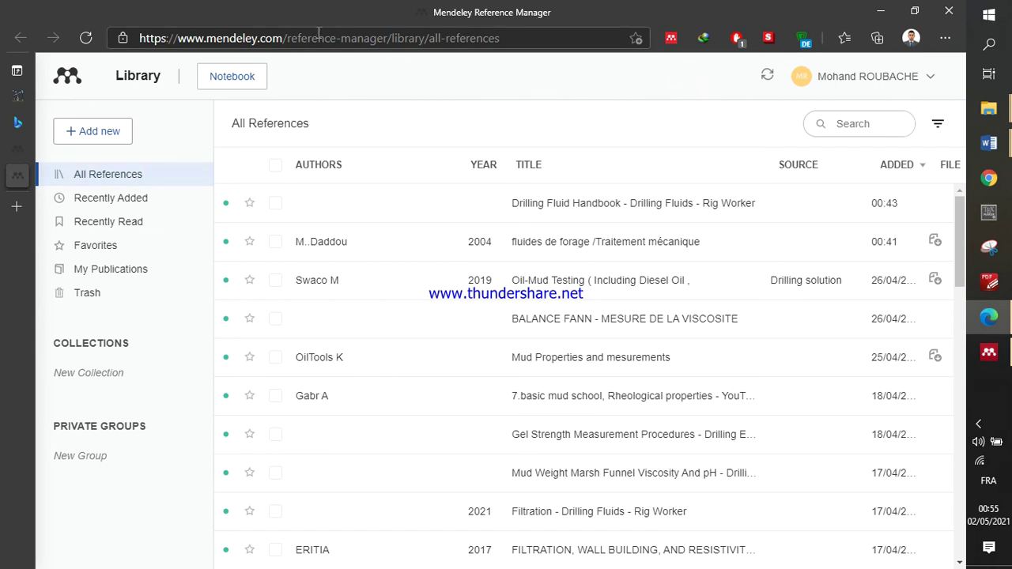
drag(507, 39, 289, 31)
key(BackSpace)
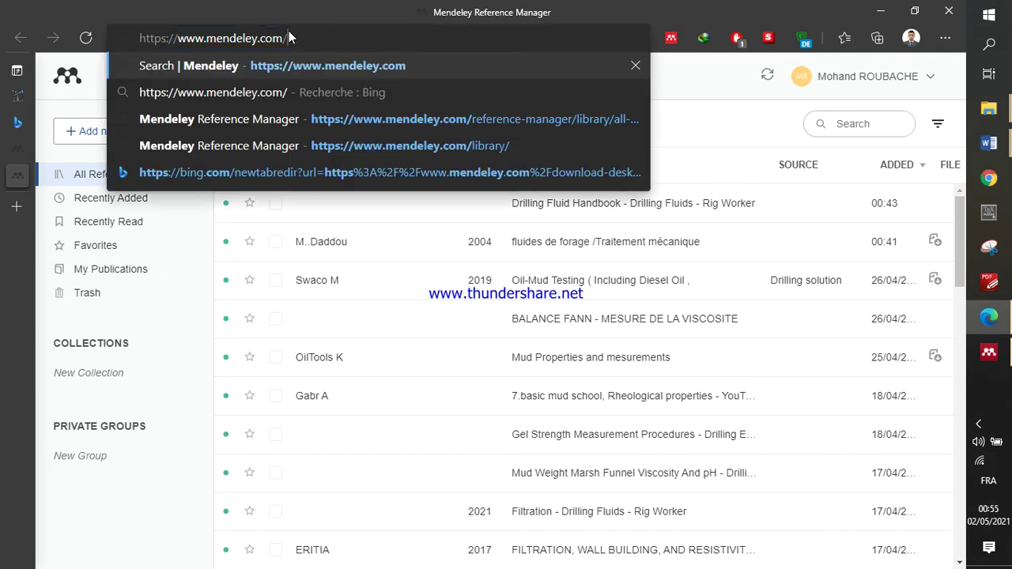
key(Return)
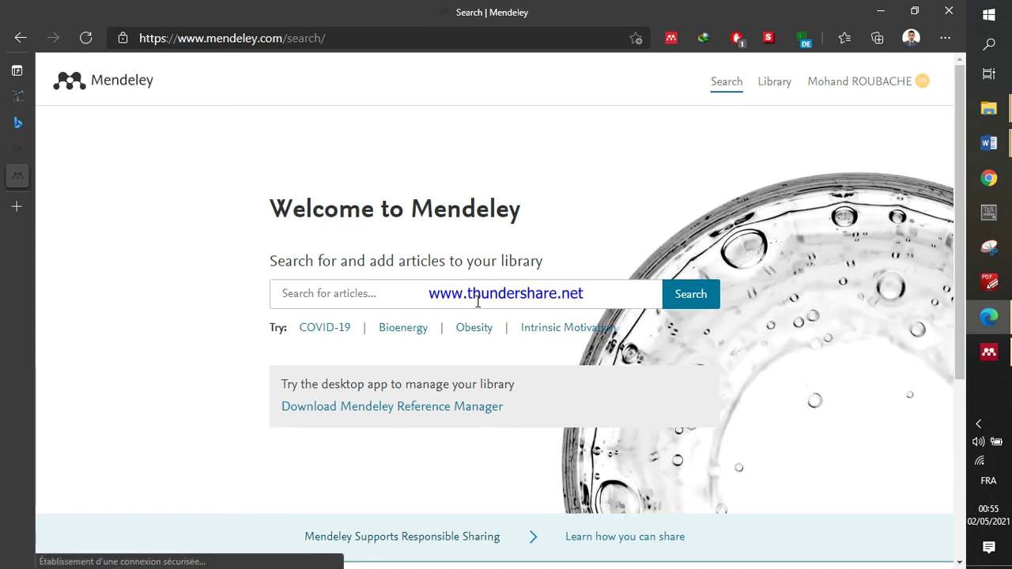
scroll(478, 301, down, 5)
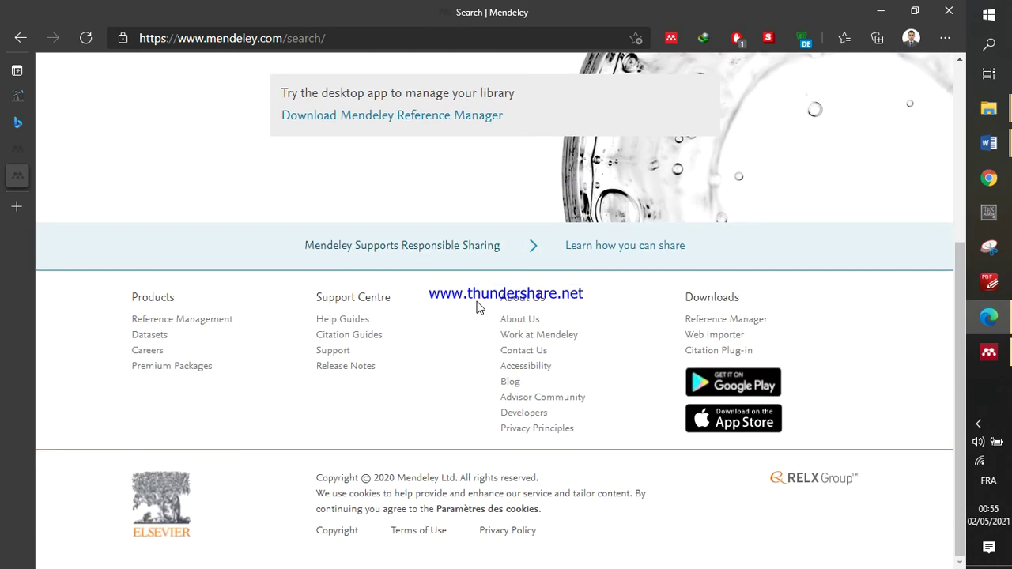
scroll(488, 298, up, 5)
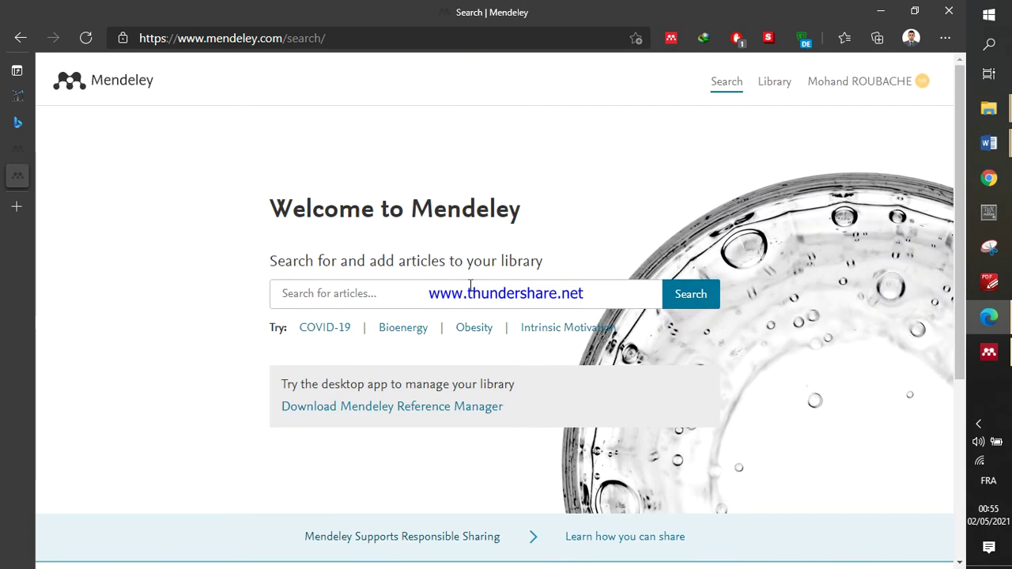
Search Mendeley's online catalogue for "polymers" and examine the articles offered for adding to the library
click(453, 290)
text(polymers)
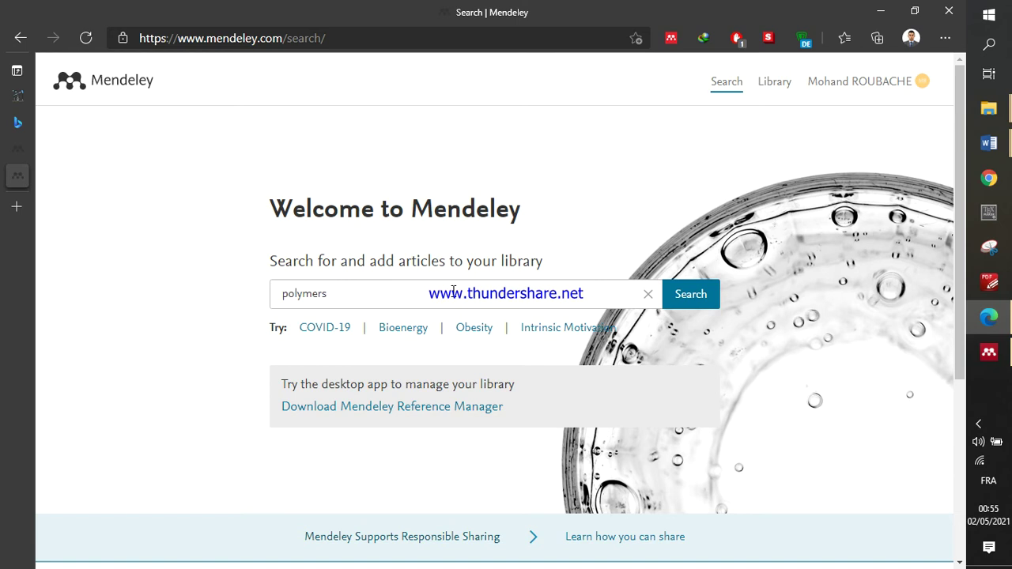
key(Return)
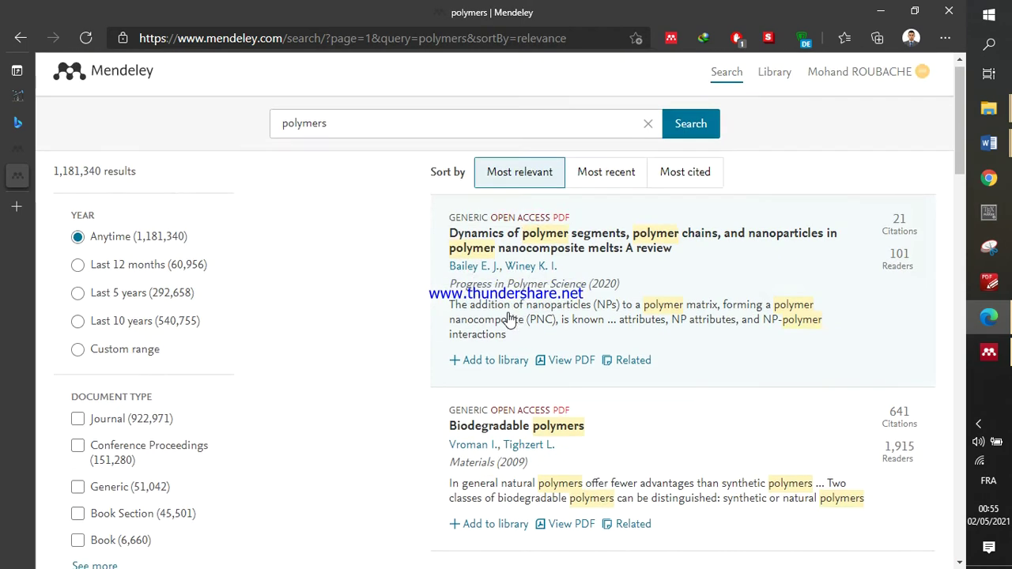
scroll(648, 293, down, 1)
scroll(649, 293, down, 1)
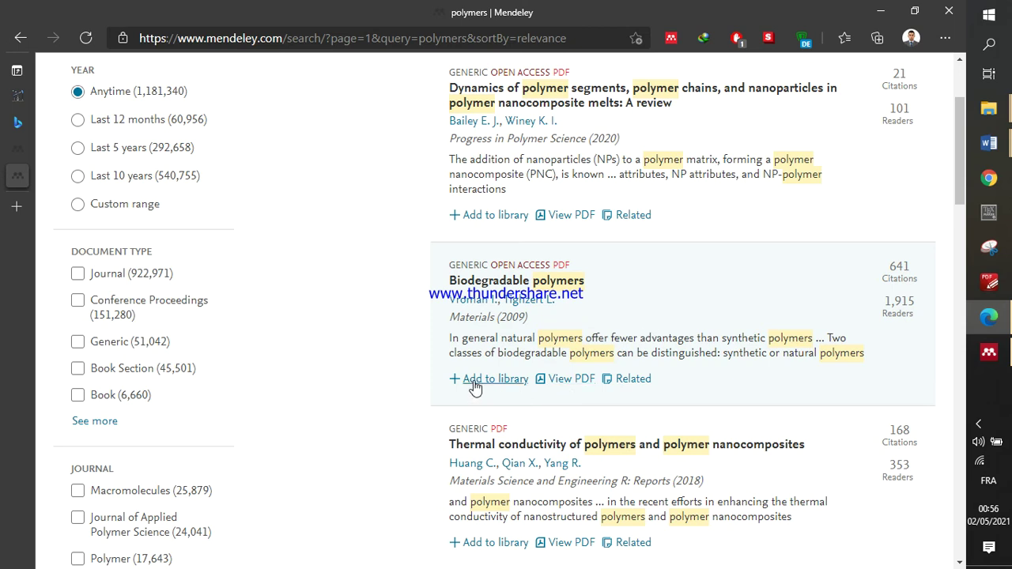
Check the sync command in Mendeley Desktop, return to Microsoft Edge and look through the catalogue results for "polymers"
click(988, 351)
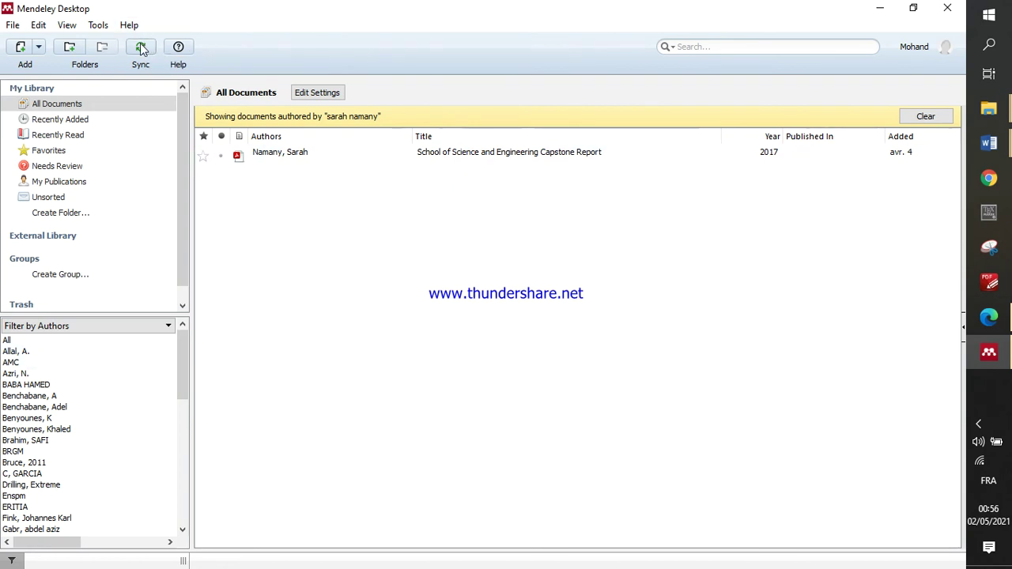
click(989, 355)
scroll(623, 326, down, 3)
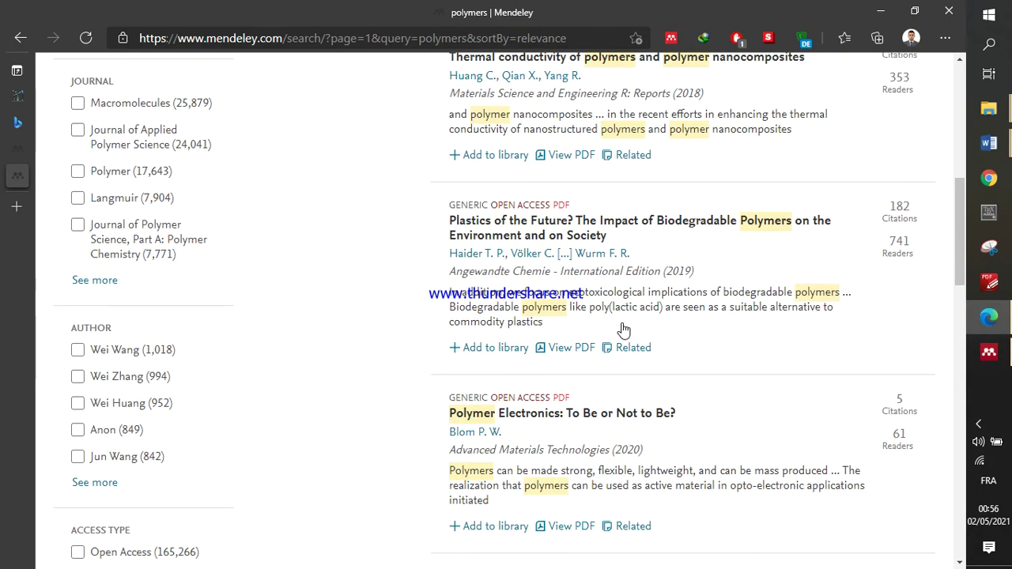
scroll(623, 328, down, 10)
scroll(623, 328, up, 1)
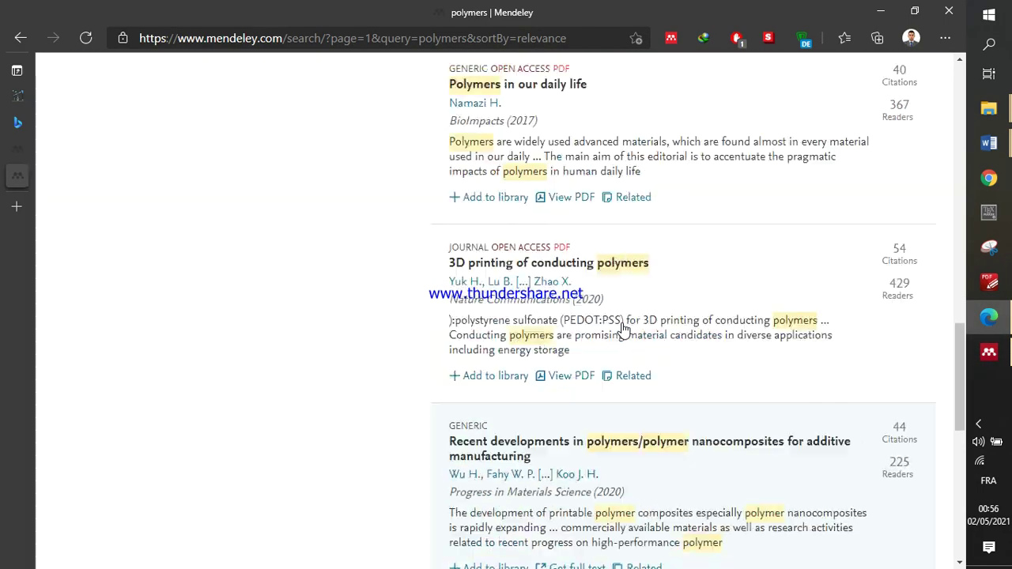
scroll(623, 329, up, 10)
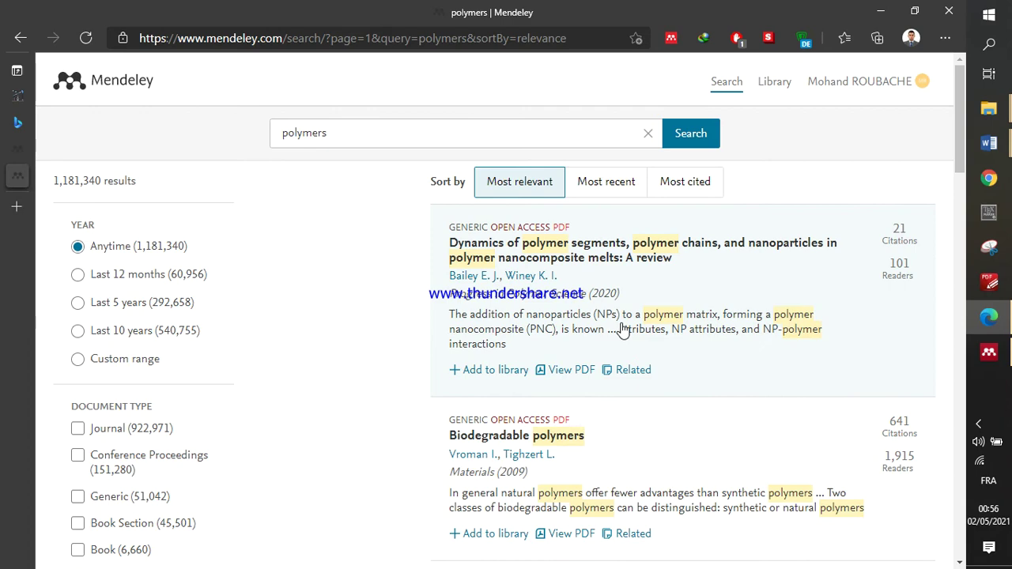
Look through the "Drilling Fluid Handbook" page already open on the Rig Worker website
click(32, 93)
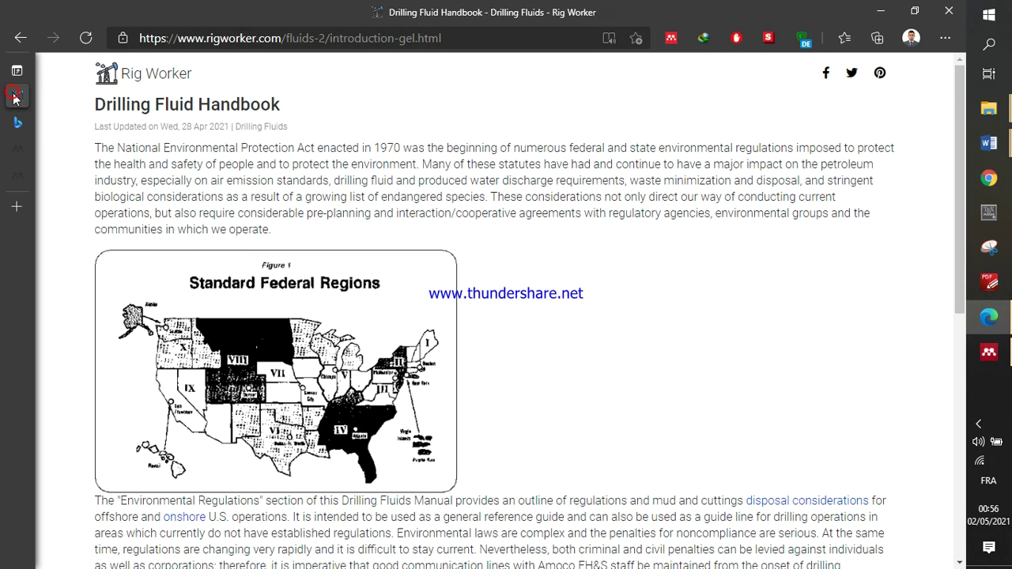
scroll(672, 345, down, 5)
scroll(670, 348, down, 1)
scroll(670, 349, up, 10)
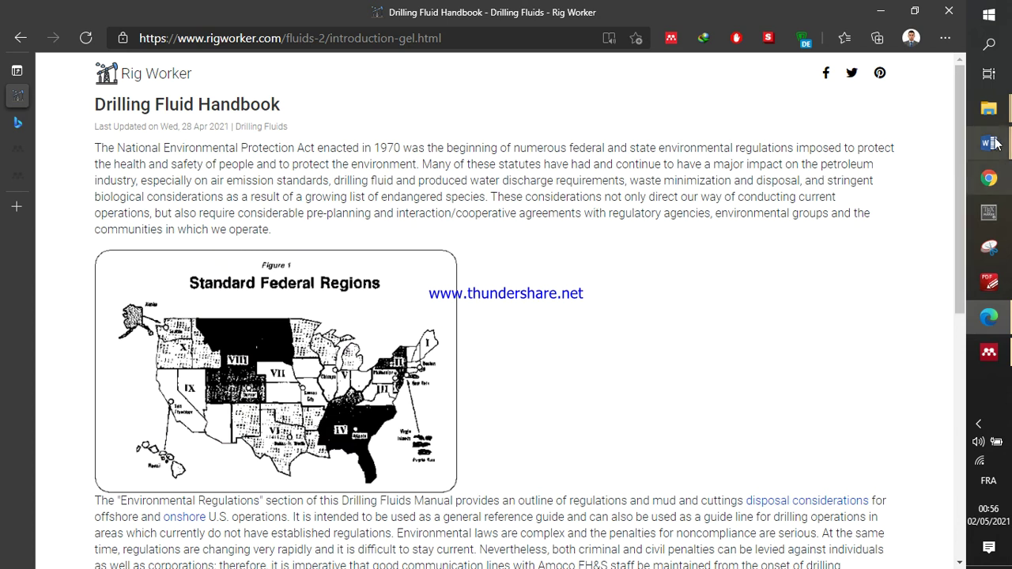
Switch to the Word chapter on drilling fluid types, review its numbered bibliography and in-text citations, and minimize the document
mouse_move(994, 142)
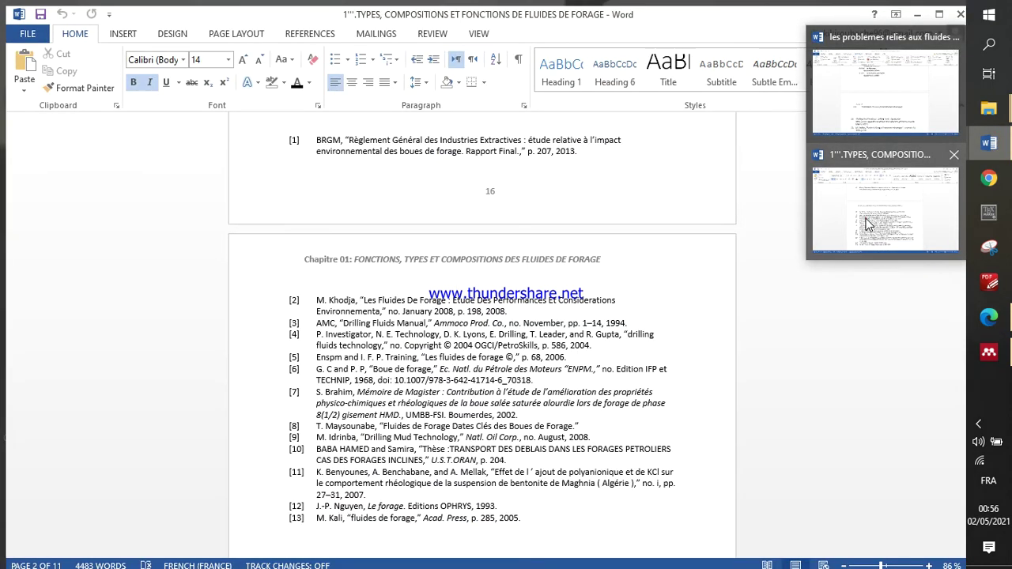
click(866, 223)
scroll(599, 290, down, 3)
scroll(554, 285, up, 11)
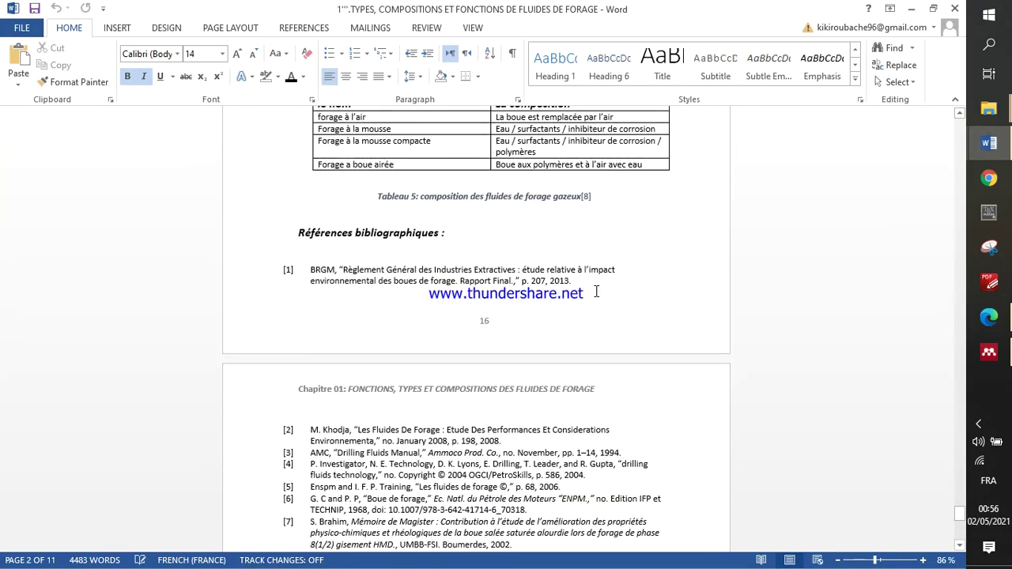
scroll(593, 327, down, 3)
scroll(593, 325, up, 9)
scroll(593, 332, up, 9)
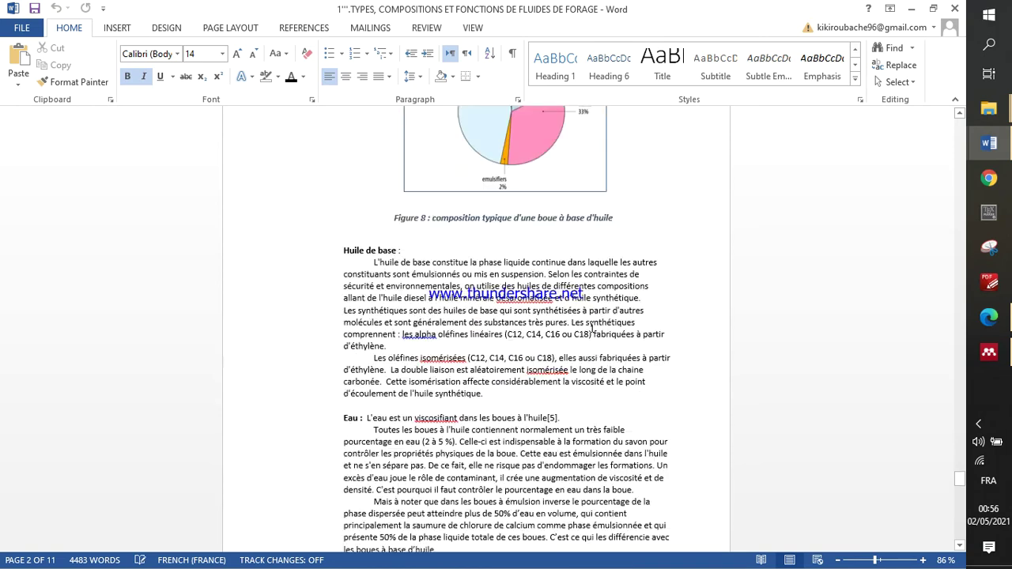
click(914, 8)
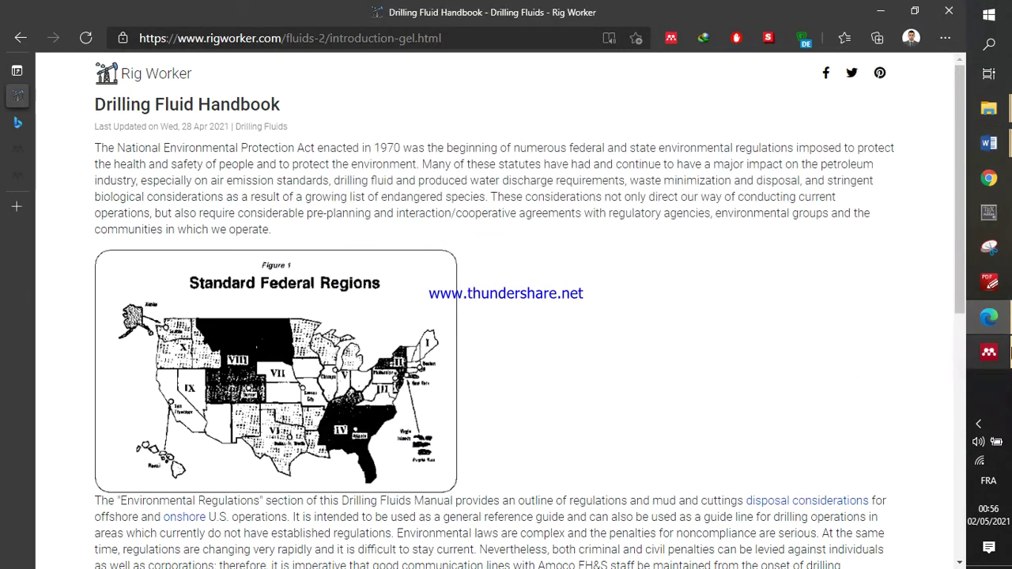
Switch to Mendeley Desktop, clear the author filter and look through the full document list
click(988, 352)
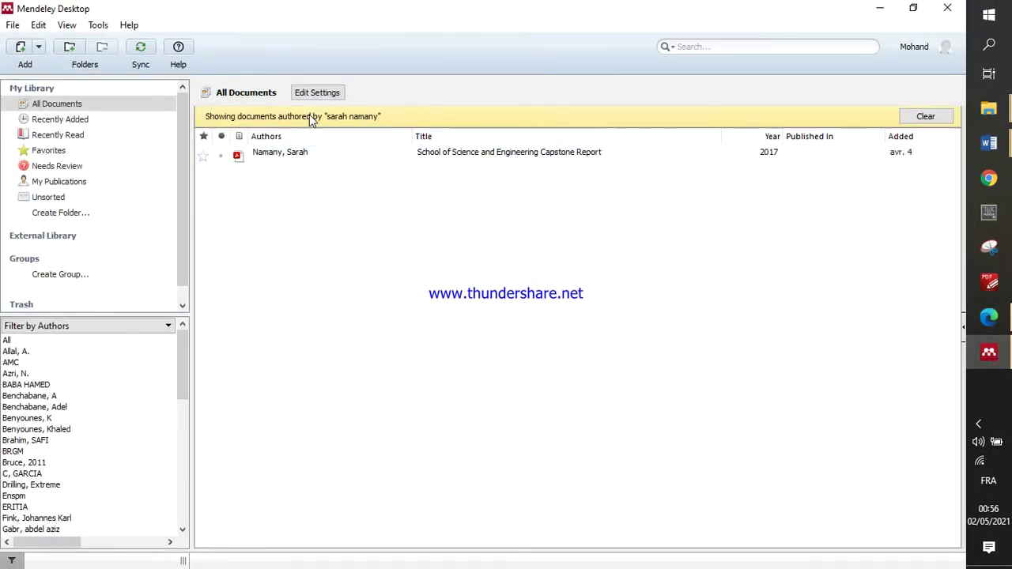
click(925, 116)
scroll(427, 317, down, 8)
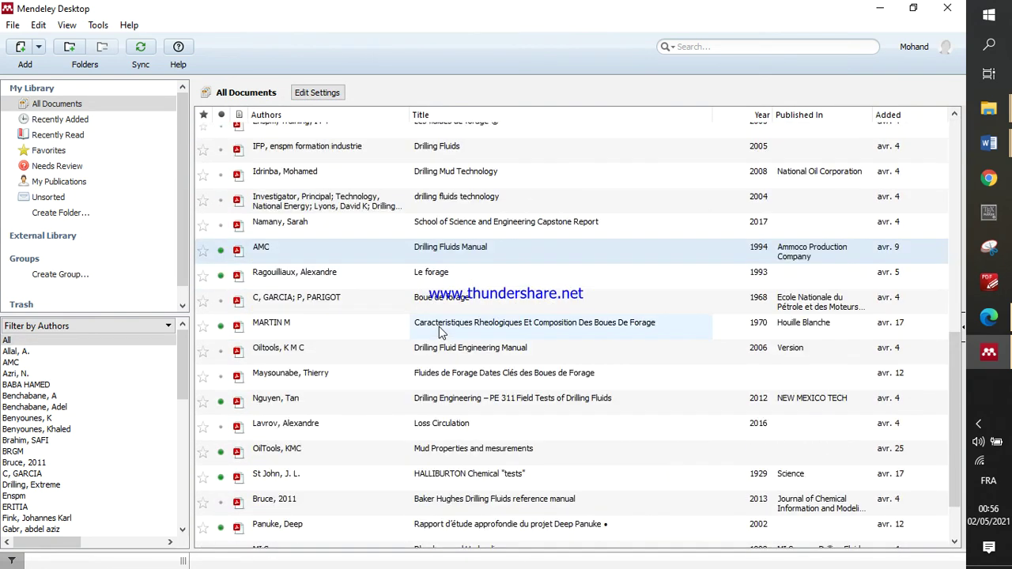
scroll(441, 332, down, 2)
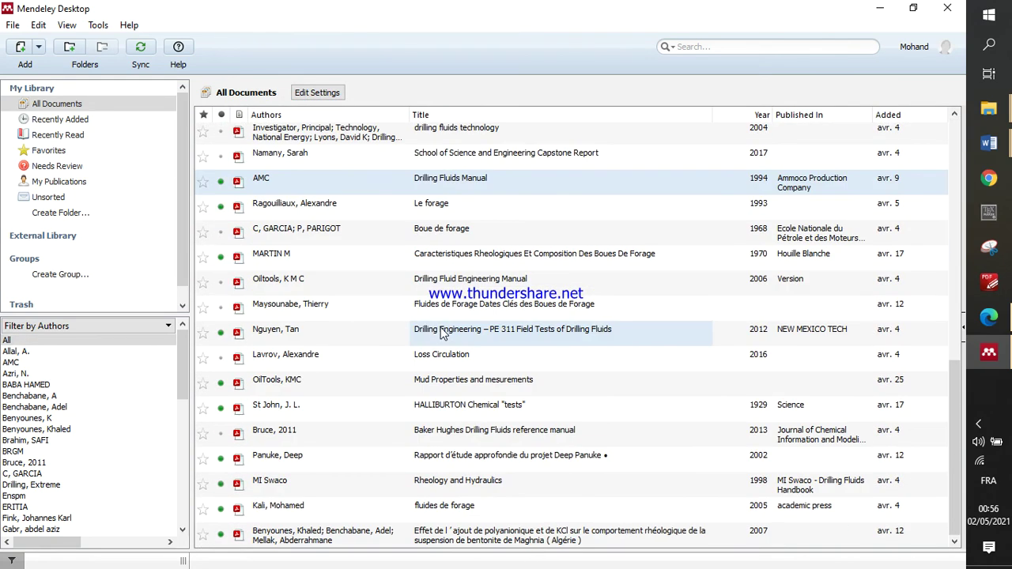
Show the document details pane and look over the fields of the reference "Drilling Fluid Engineering Manual"
click(961, 327)
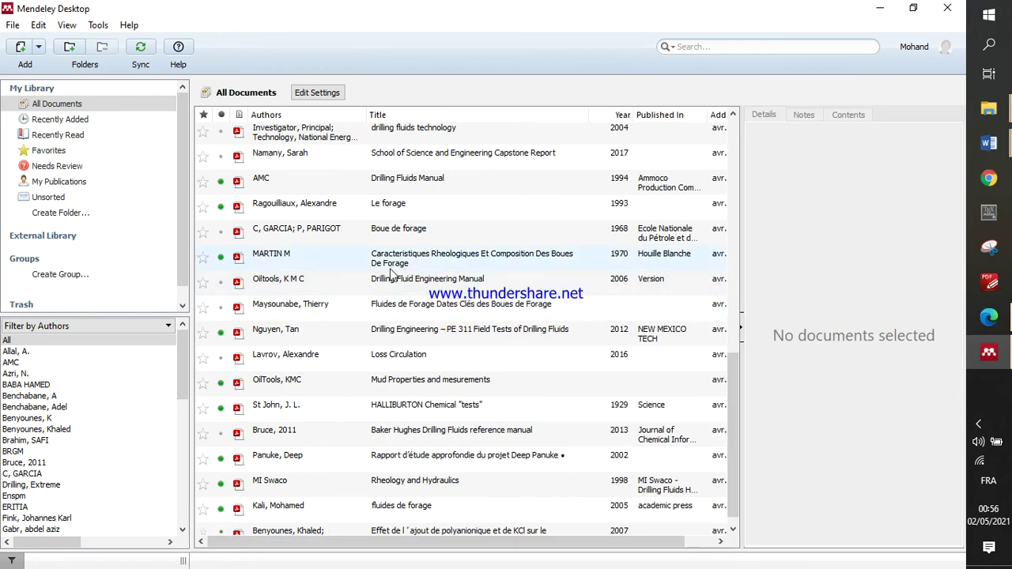
click(375, 291)
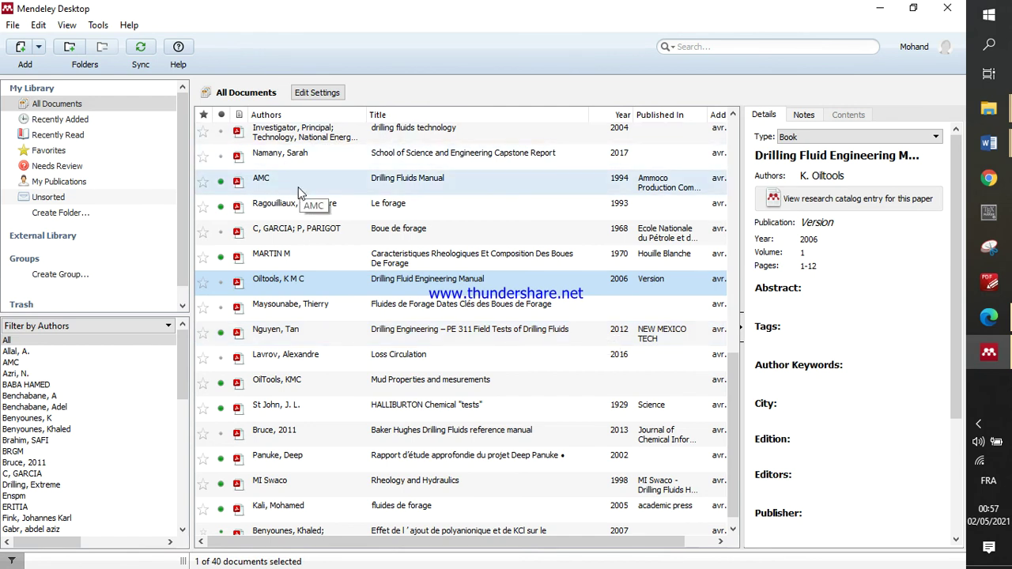
click(842, 226)
scroll(827, 319, down, 3)
scroll(827, 339, up, 5)
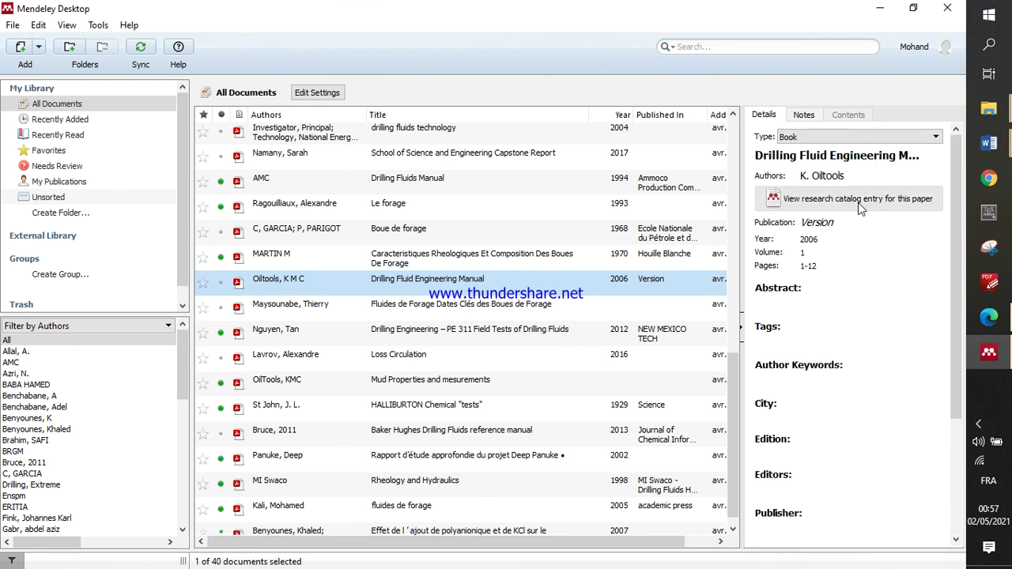
Look through the Recently Added, Recently Read, All Documents and My Publications collections, and minimize Mendeley Desktop
click(70, 122)
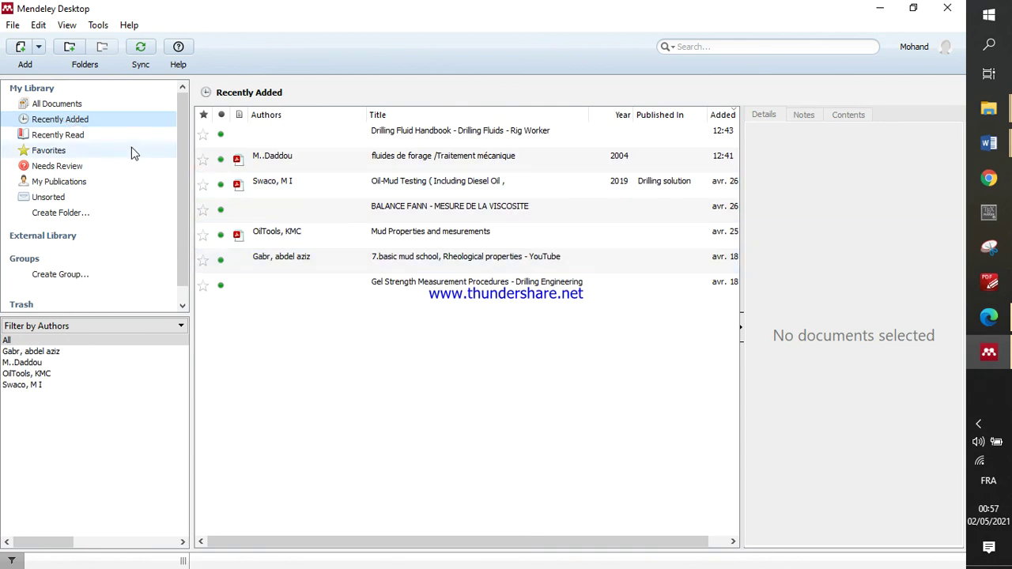
click(88, 136)
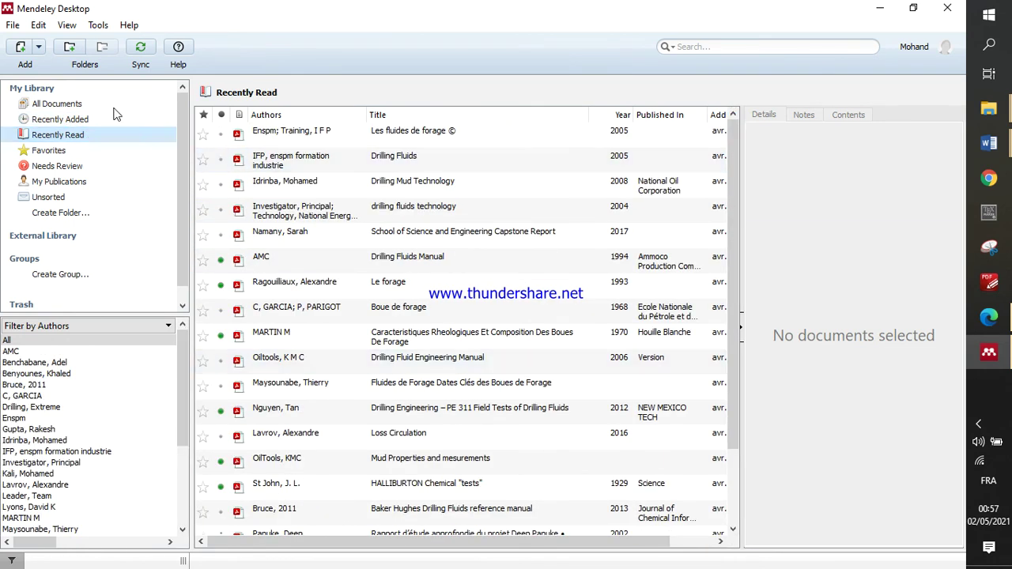
click(82, 107)
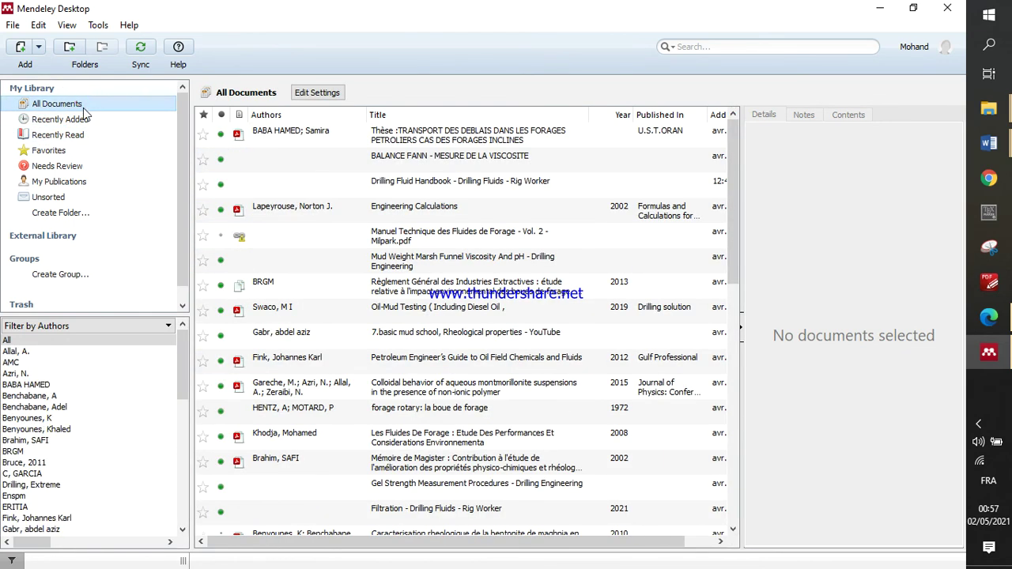
click(97, 190)
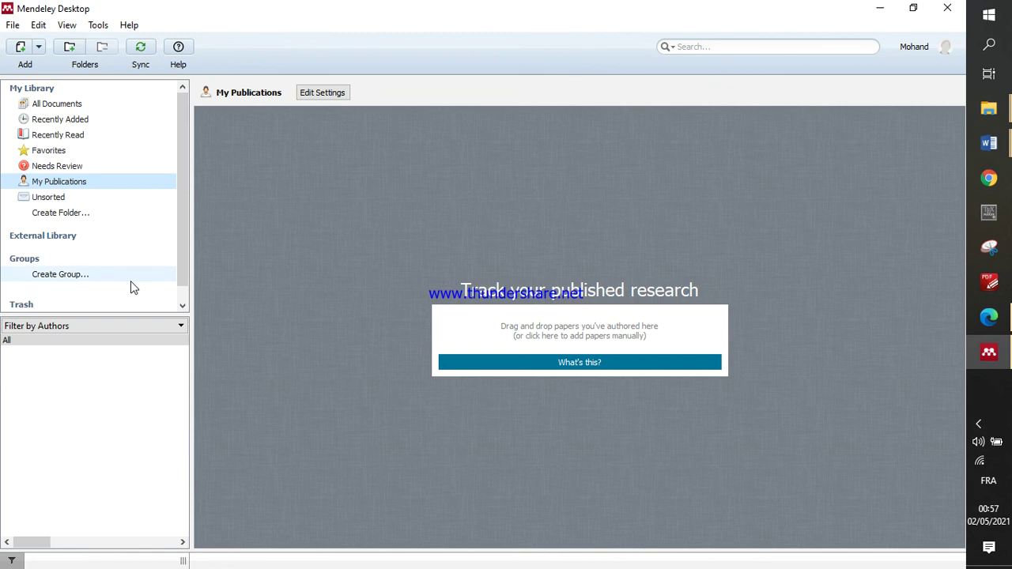
click(880, 9)
Close the "Download Mendeley Desktop" page in Microsoft Edge and look through the "polymers" search results again
mouse_move(16, 154)
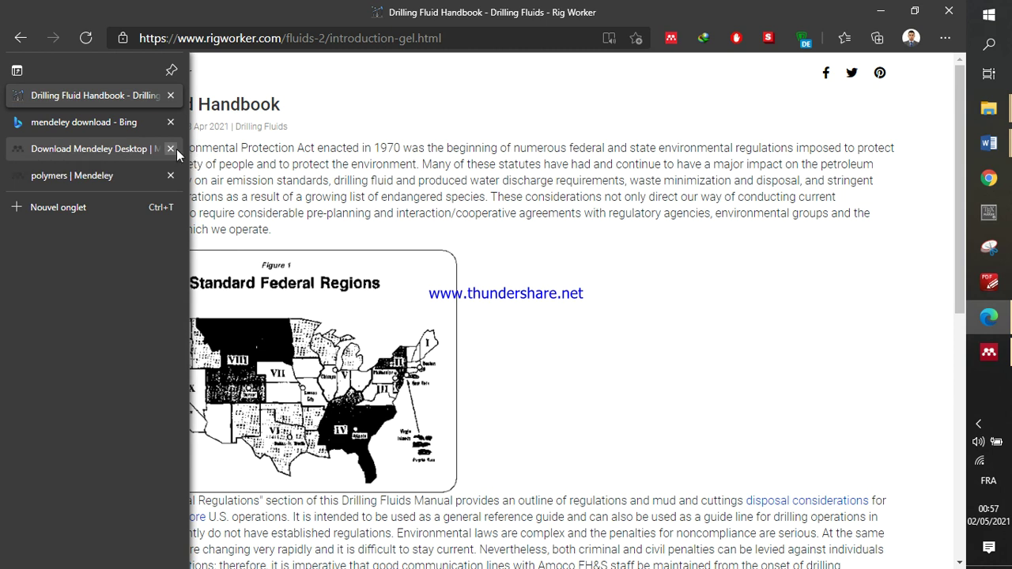
click(172, 150)
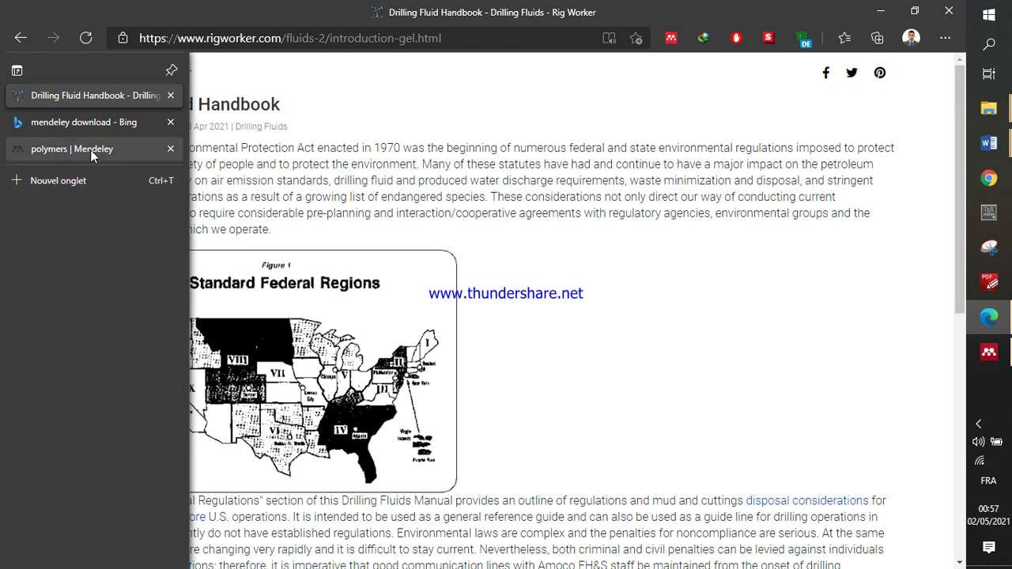
click(90, 149)
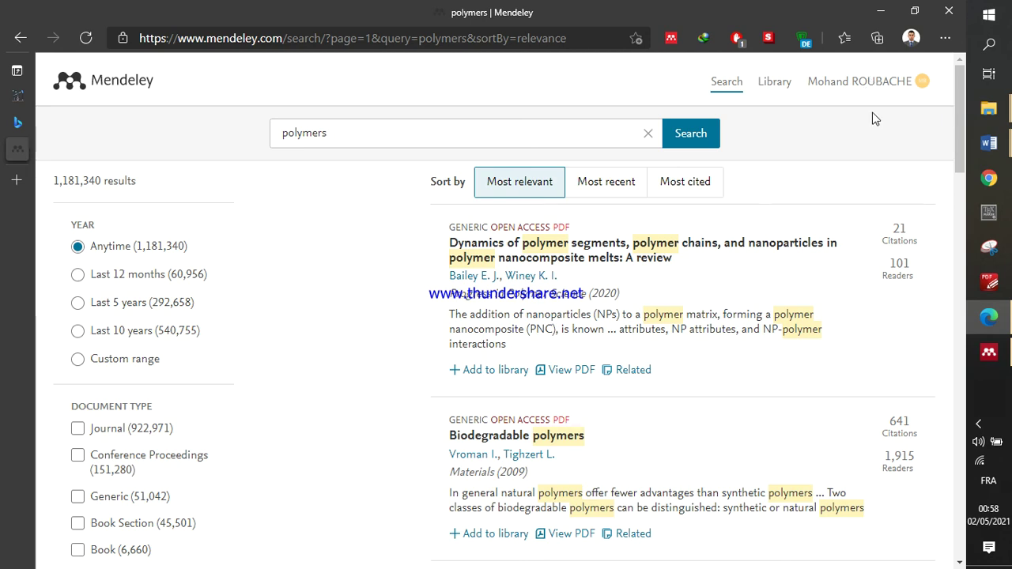
scroll(635, 221, down, 6)
scroll(691, 226, up, 6)
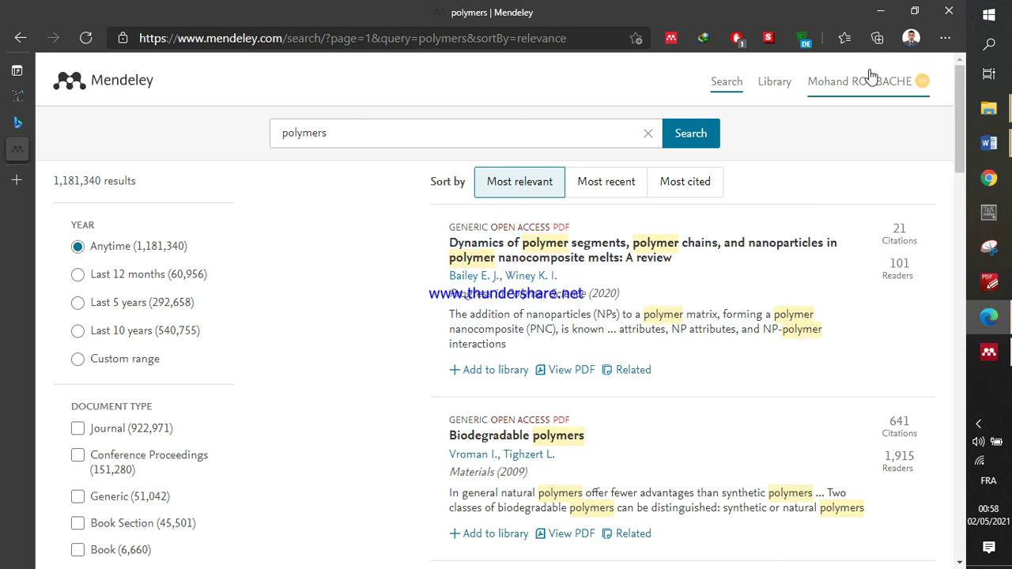
Minimize Microsoft Edge and File Explorer, and refresh the Windows desktop
click(883, 12)
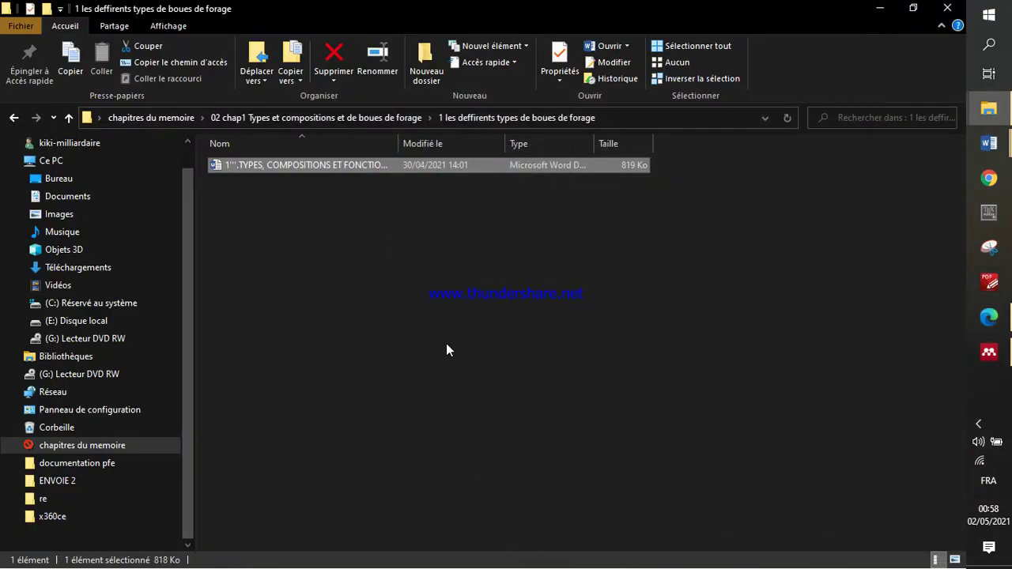
click(880, 8)
right_click(570, 170)
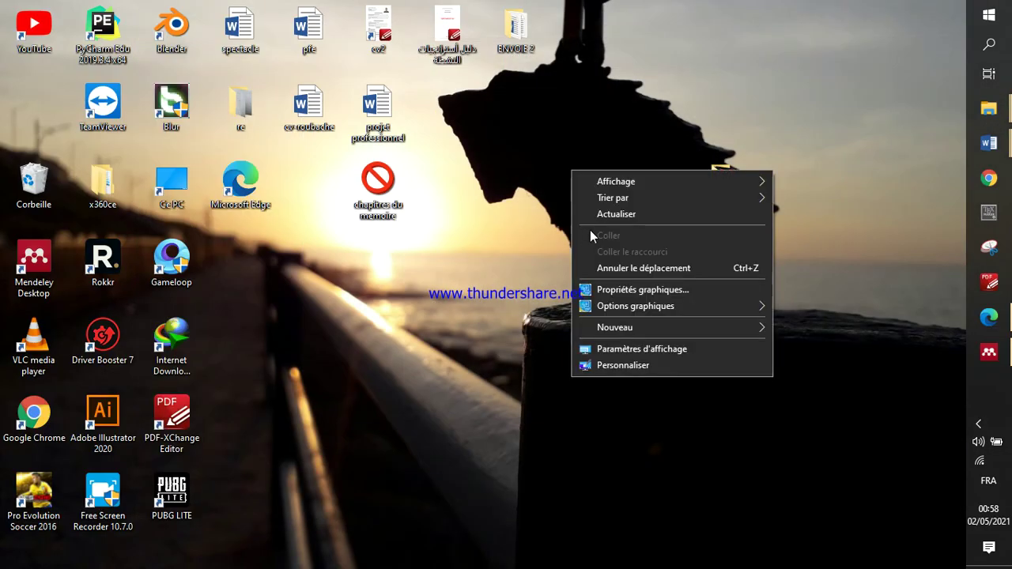
click(608, 215)
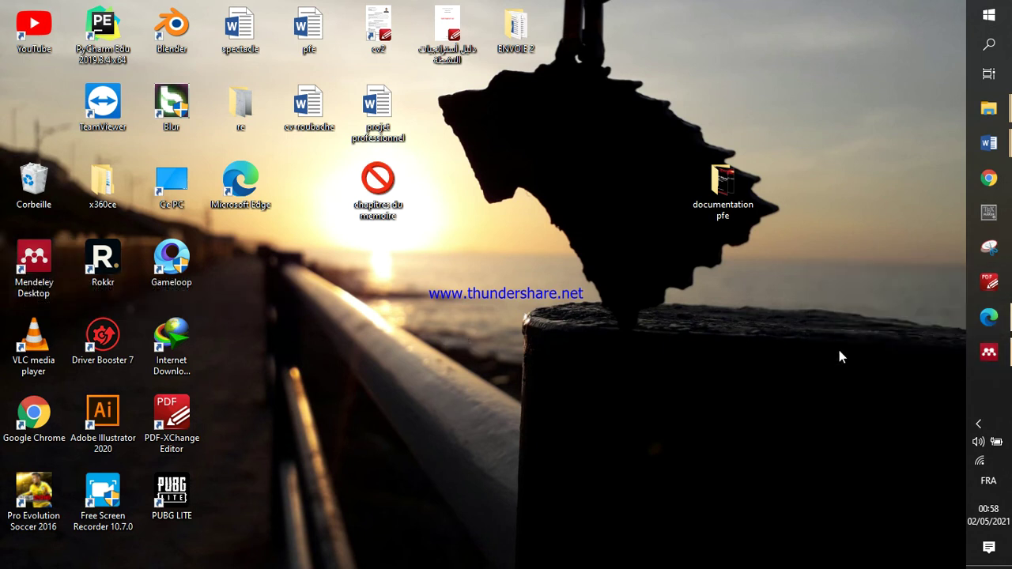
click(978, 424)
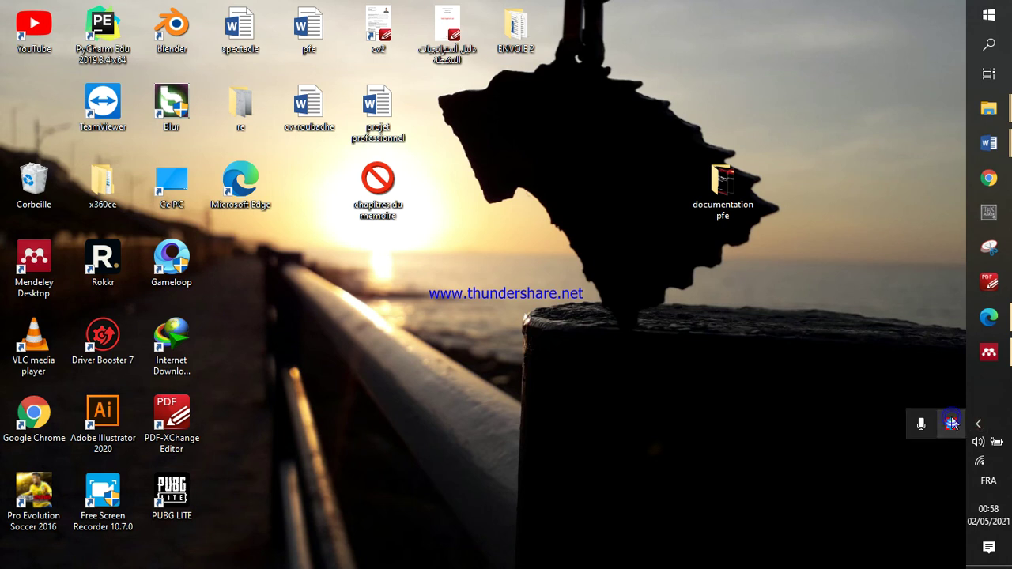
click(950, 424)
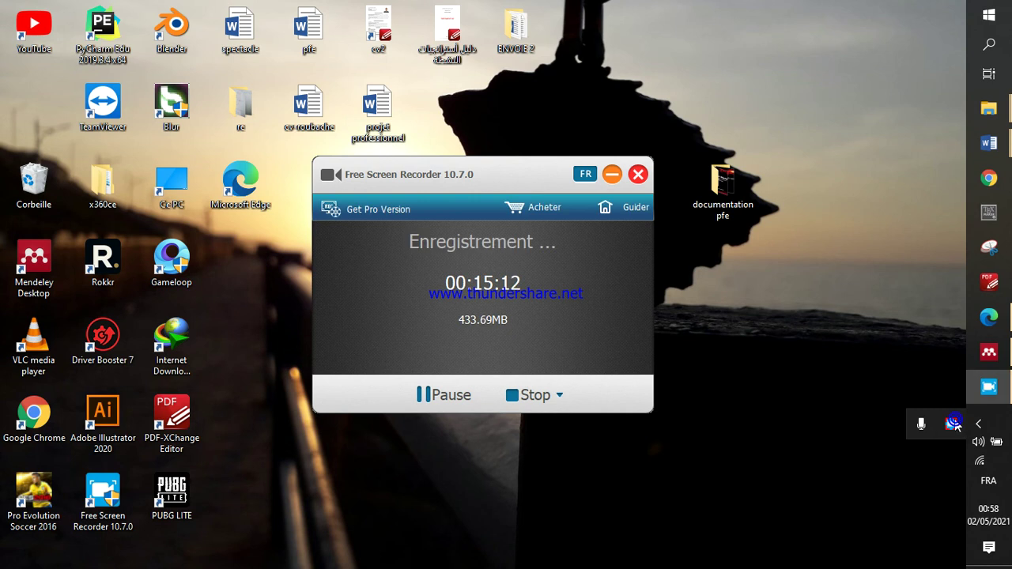